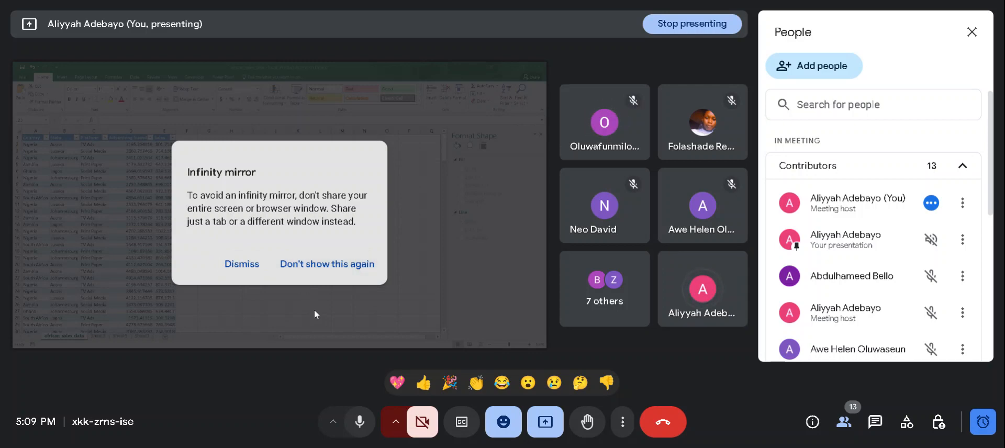
- Dismiss the infinity mirror warning and adjust the meeting layout so participant tiles sit below the shared presentation
left_click(242, 264)
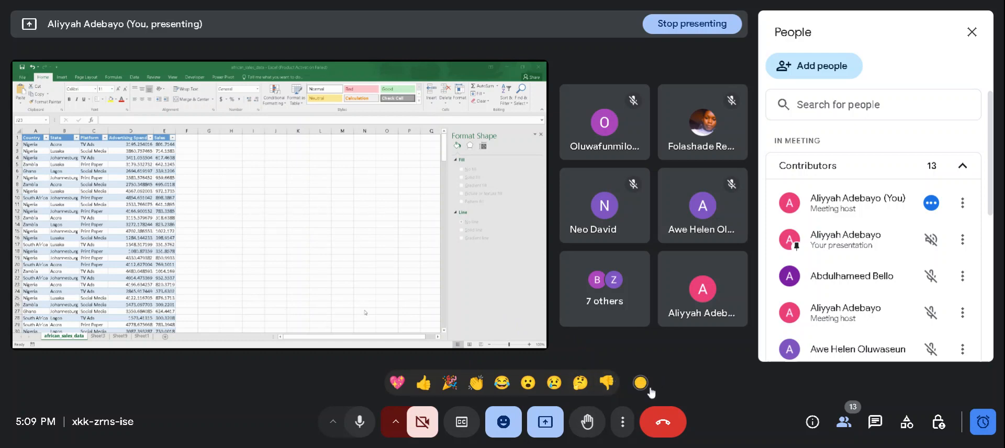
left_click(621, 420)
left_click(669, 178)
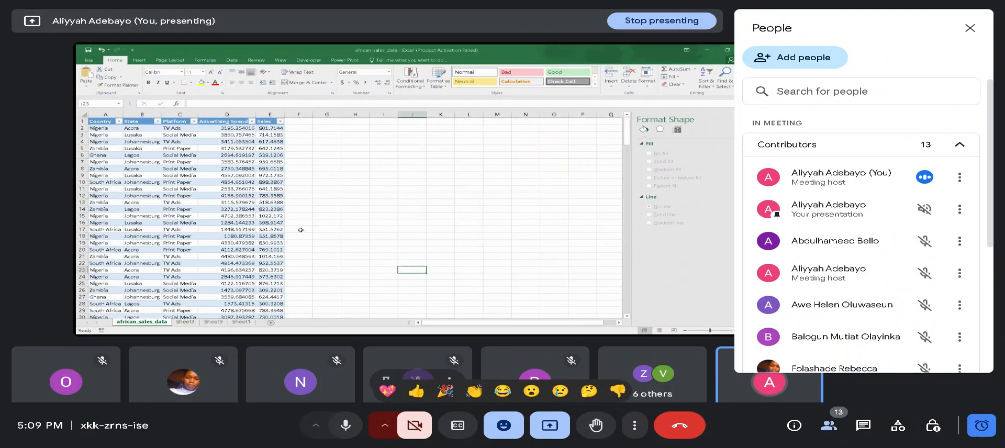
- Examine the country, state, platform, advertising spend and sales columns in the african_sales_data table
key("ctrl+plus")
scroll(258, 190, "up", 3)
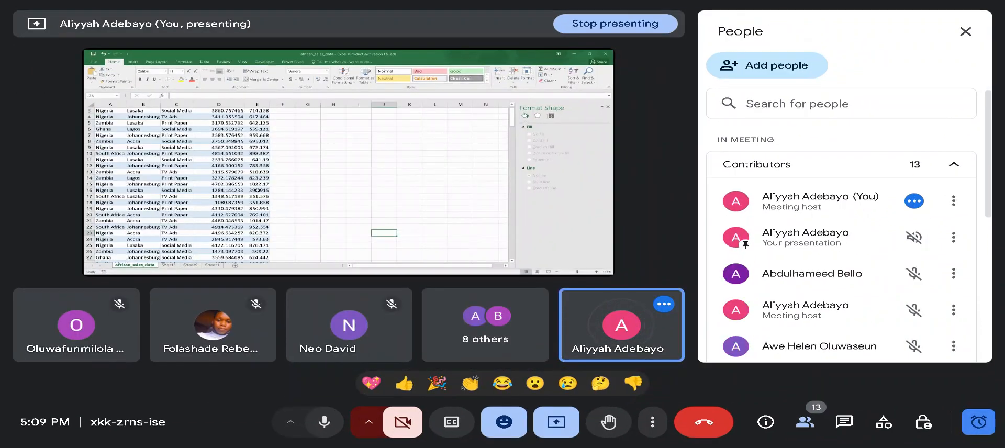
scroll(257, 190, "up", 4)
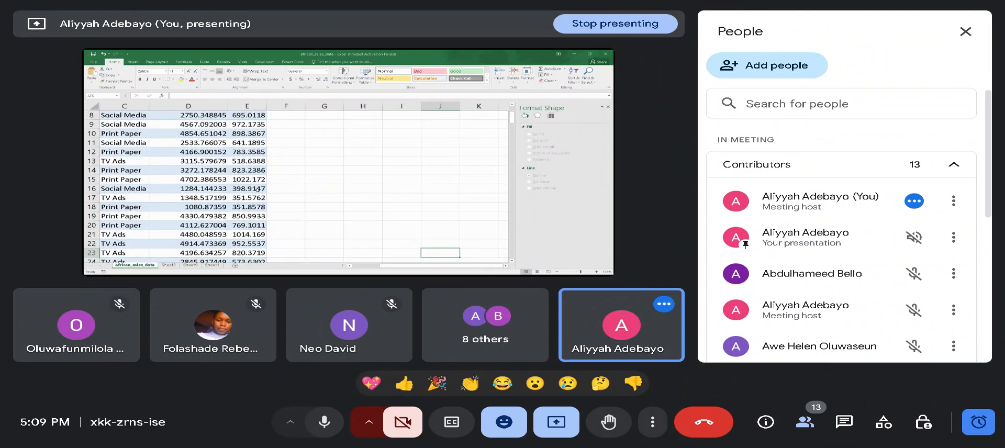
scroll(266, 183, "up", 2)
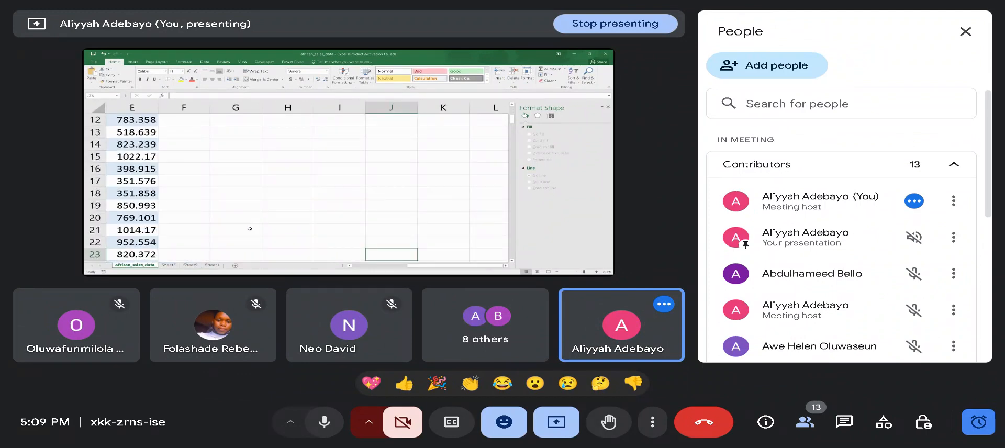
scroll(317, 259, "left", 4)
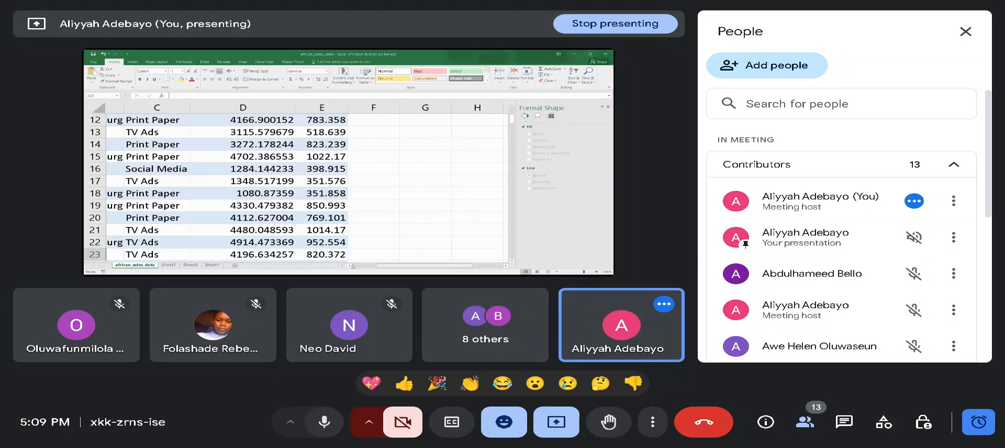
scroll(307, 208, "down", 3)
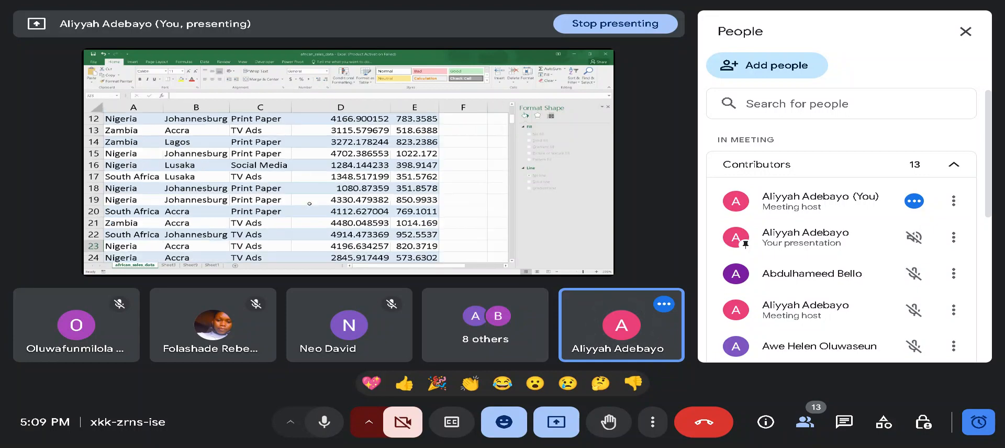
scroll(309, 205, "down", 3)
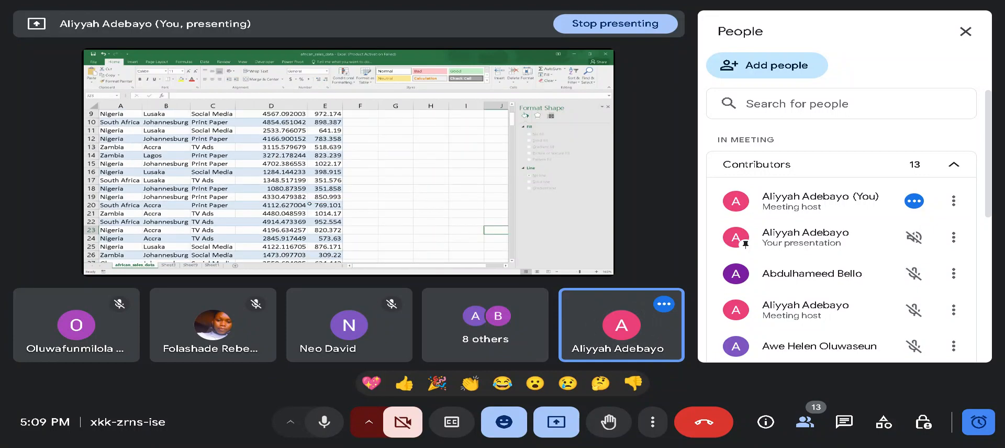
scroll(310, 203, "up", 2)
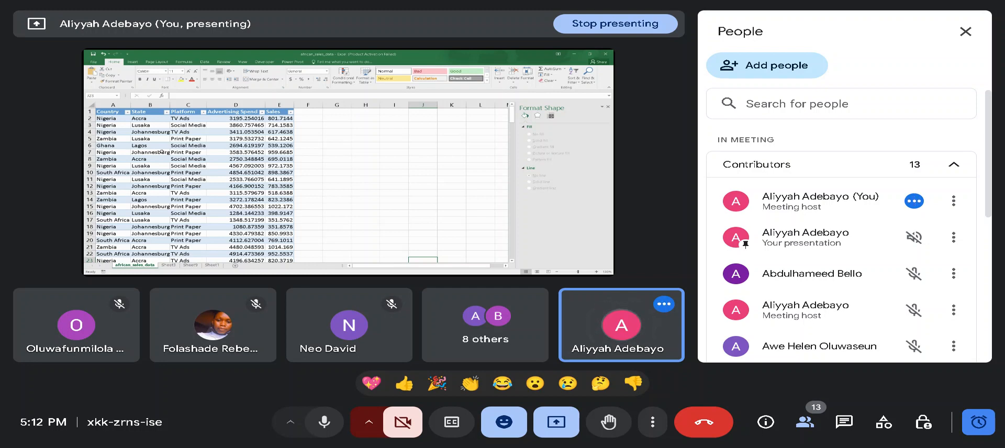
- Delete the old pivot worksheets Sheet3, Sheet9 and Sheet1 from the workbook
left_click(168, 265)
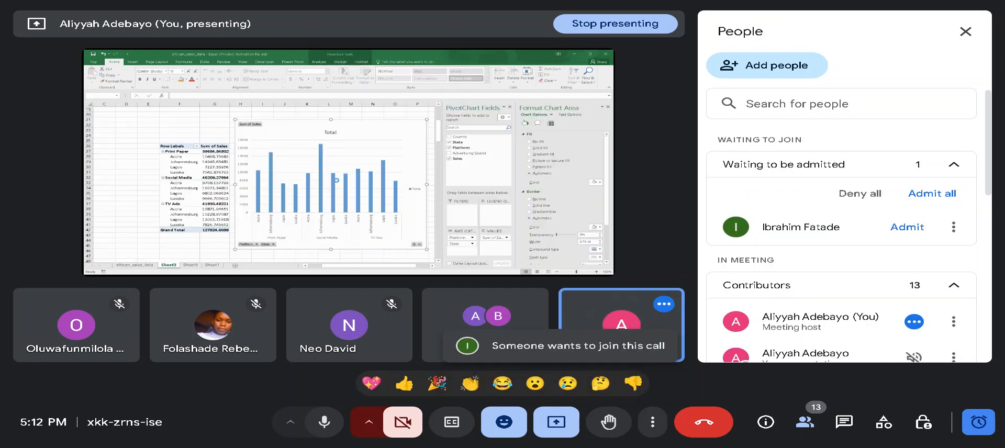
left_click(337, 182)
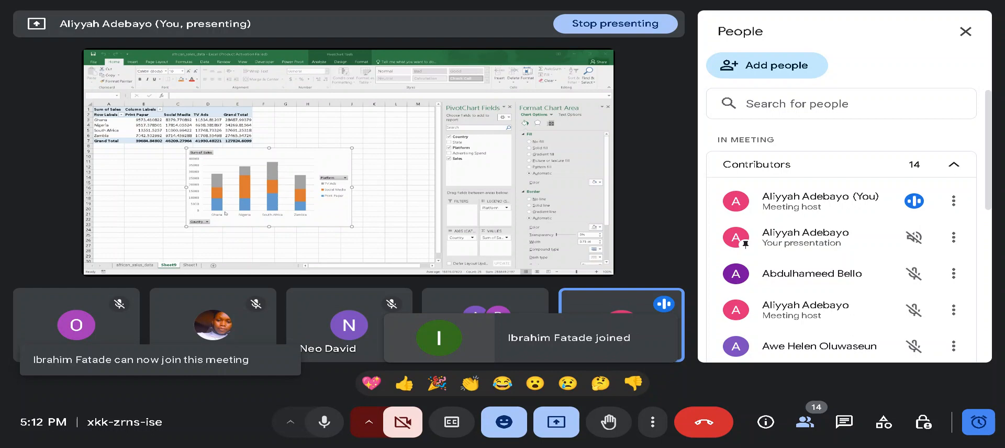
left_click(335, 183)
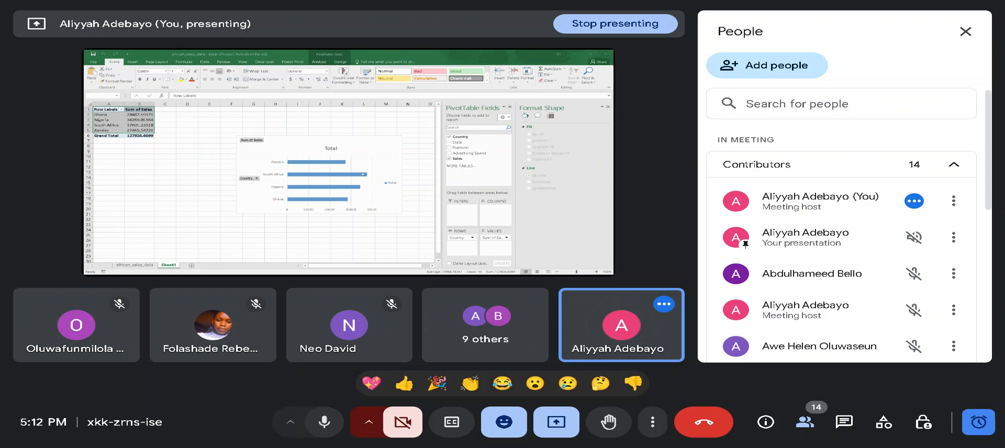
left_click(337, 179)
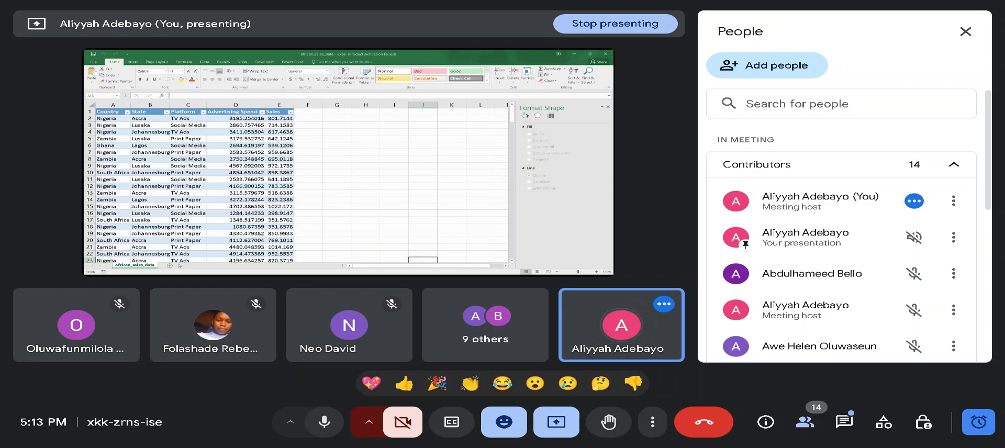
- Enter the question "What are the total sales by ciountry" in cell G3 beside the sales data
double_click(331, 124)
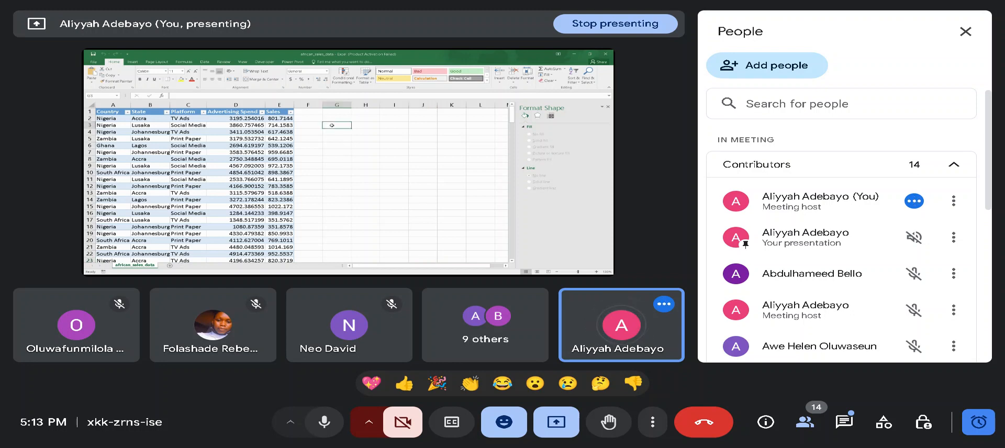
type("Wh")
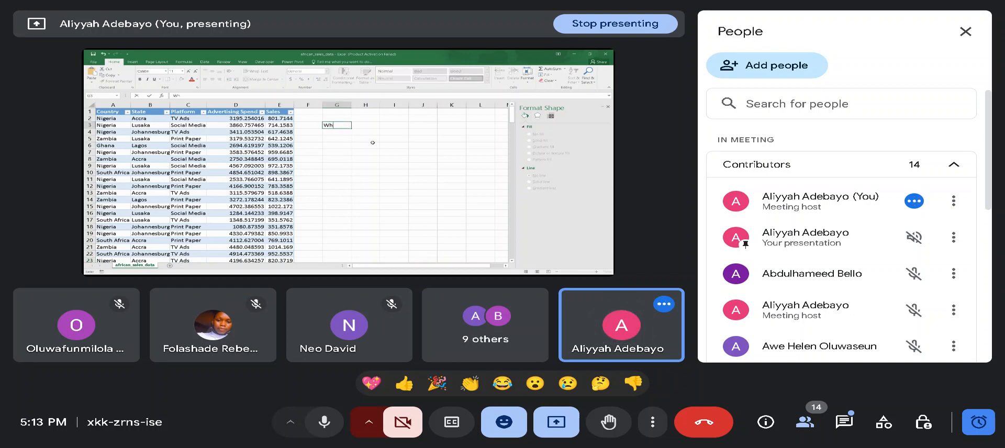
type("at are the")
type(" to")
type("tal ")
type("d")
type("sal")
type("esb")
key("BackSpace")
type("by ciountry")
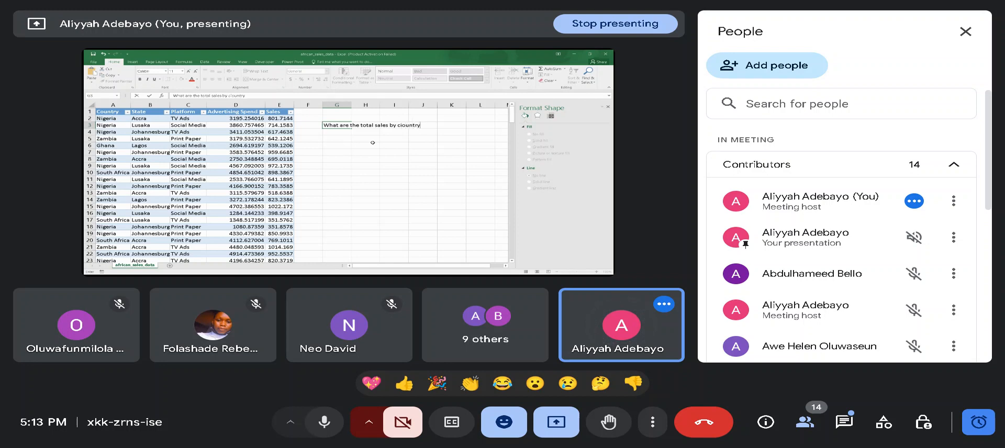
key("Left")
key("Left")
key("Left")
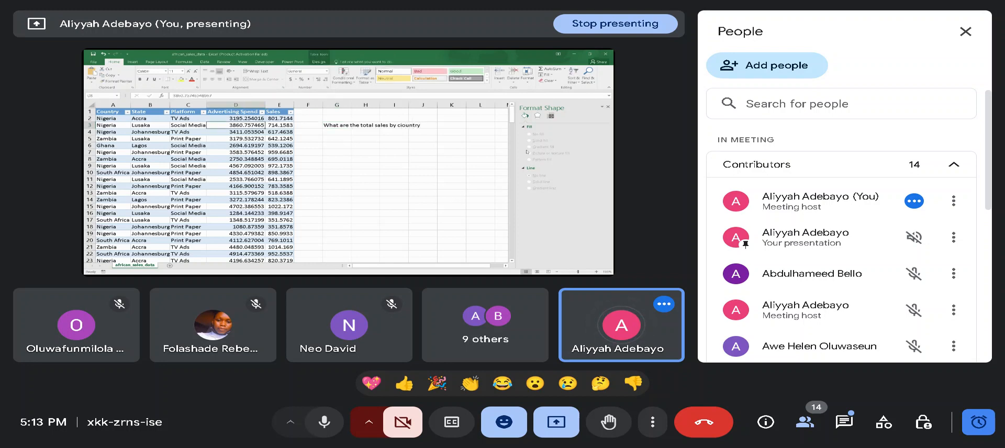
left_click(403, 125)
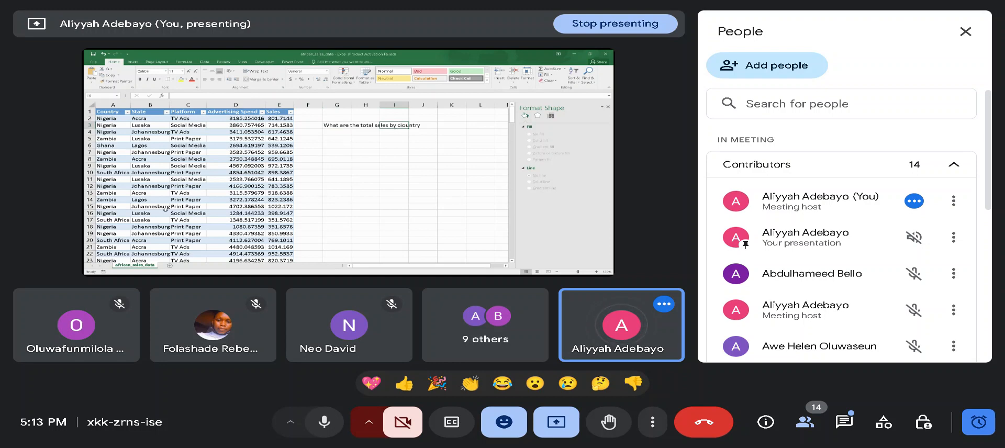
- Add a new worksheet and rename it "Sales By country"
left_click(170, 266)
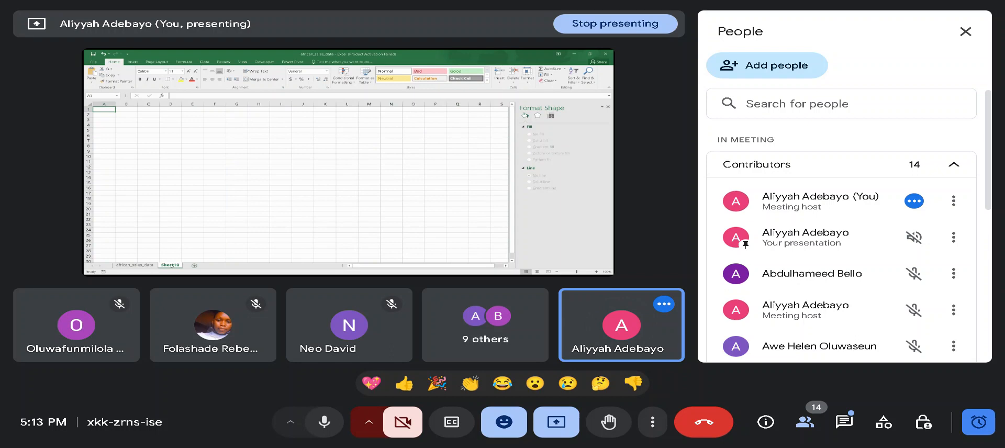
double_click(170, 265)
type("Sales")
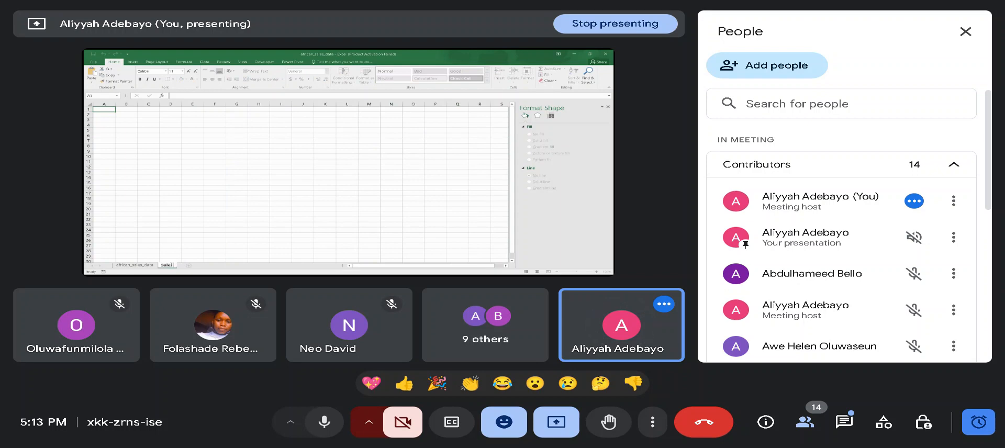
type(" By V")
key("BackSpace")
type("c")
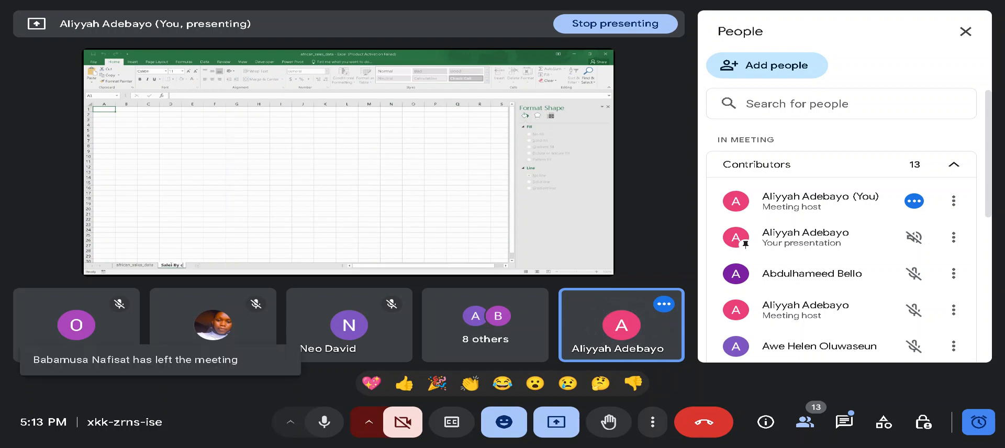
type("ountry")
key("Return")
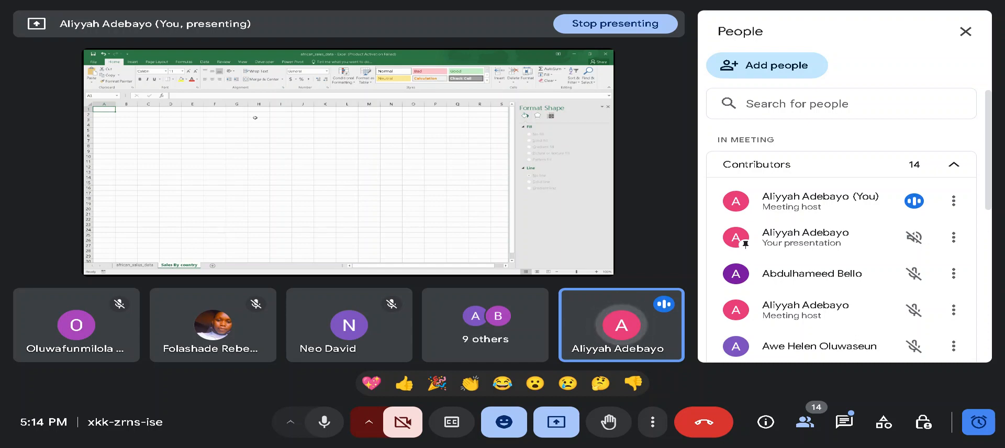
- Insert a pivot table at A1 of Sales By country, with Country as rows and the sum of Sales as values
left_click(132, 62)
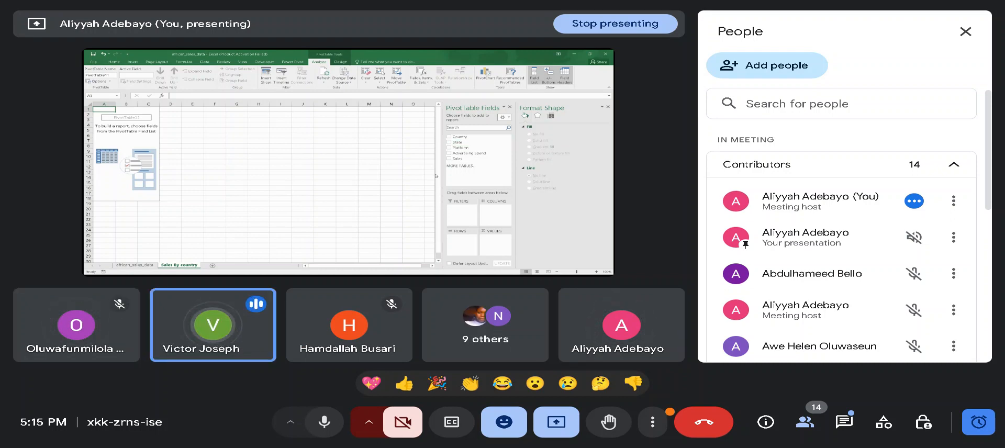
left_click_drag(457, 138, 465, 244)
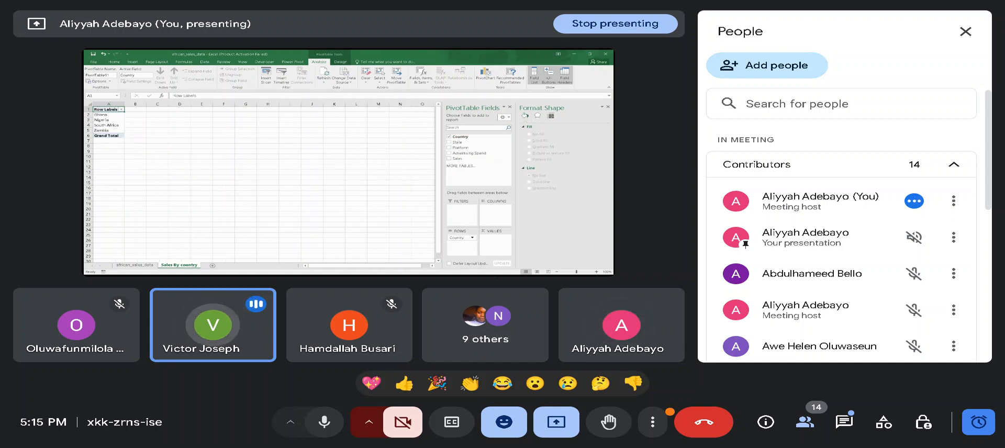
left_click(460, 160)
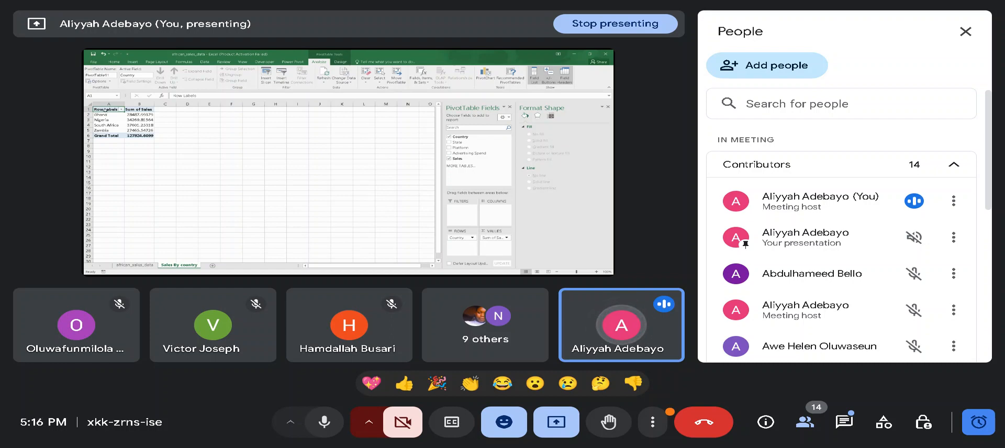
- Try a horizontal bar pivot chart of the country sales totals and delete it
left_click_drag(104, 110, 139, 130)
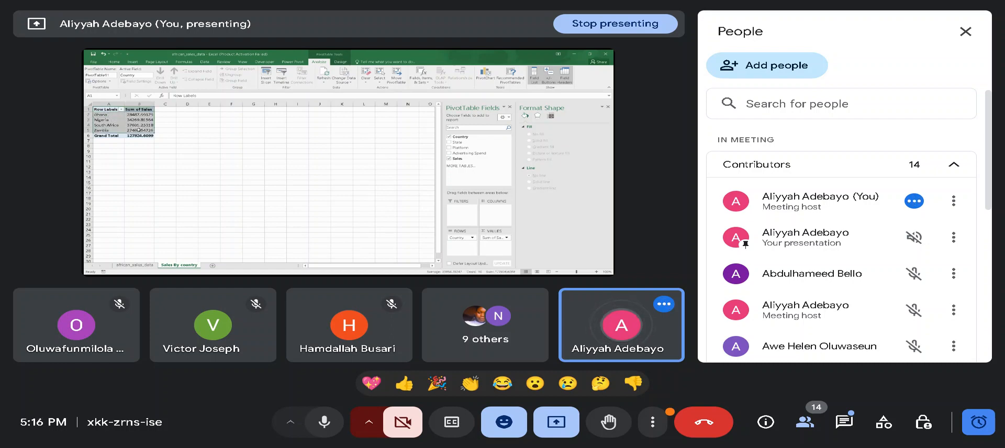
left_click(132, 62)
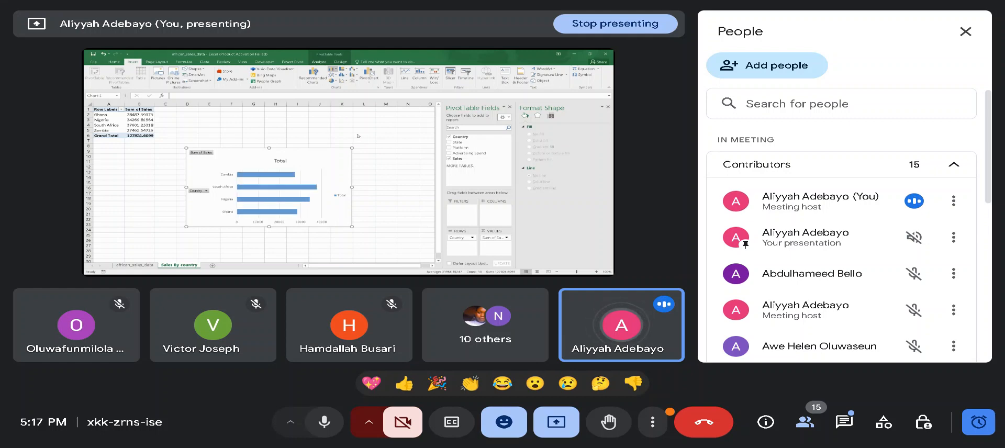
key("Delete")
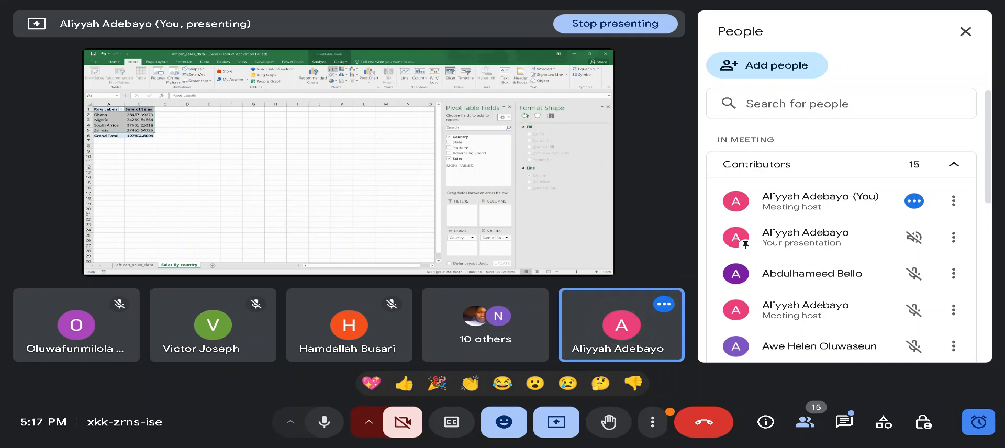
- Replace the workbook window presentation with sharing the entire screen, and switch back to Excel's Sales By country sheet
left_click(478, 379)
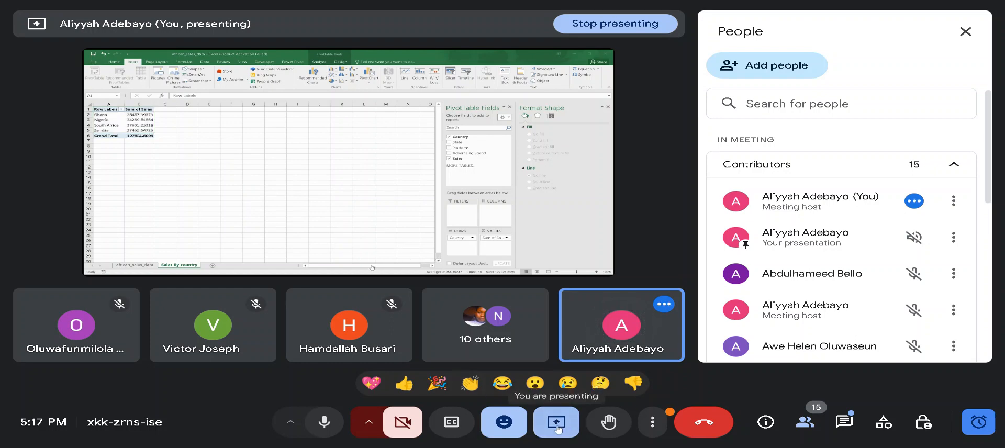
left_click(557, 425)
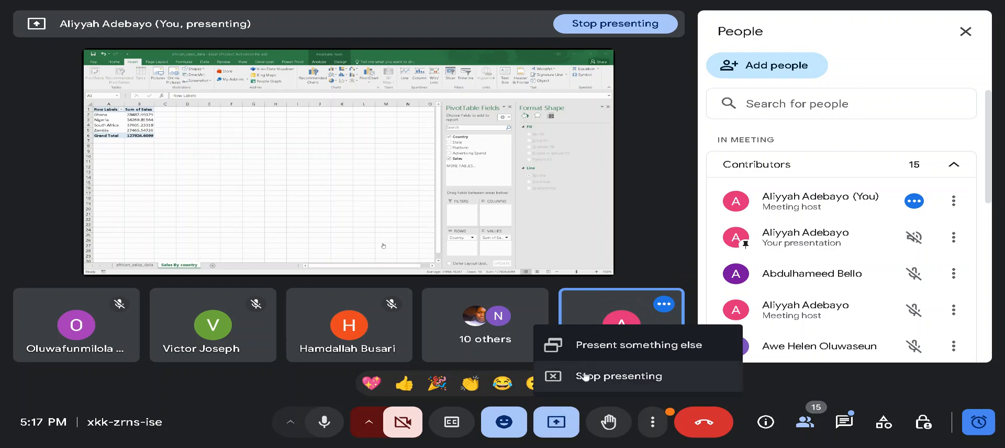
left_click(586, 377)
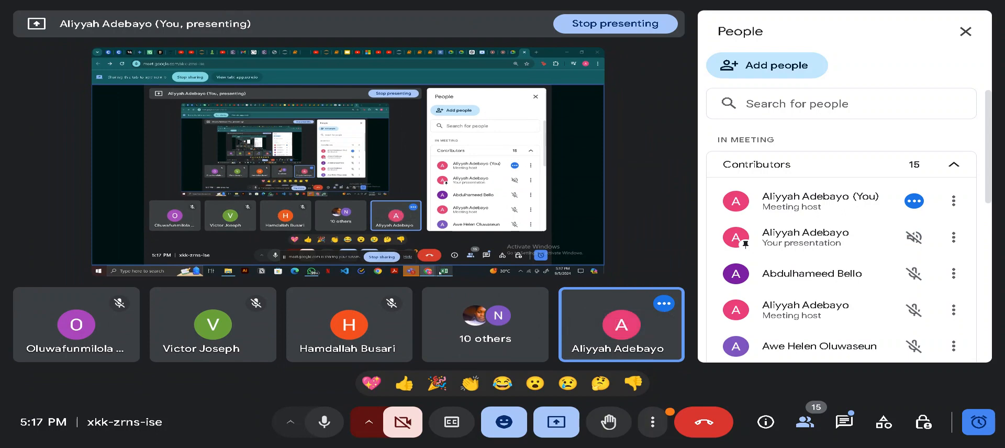
left_click(445, 250)
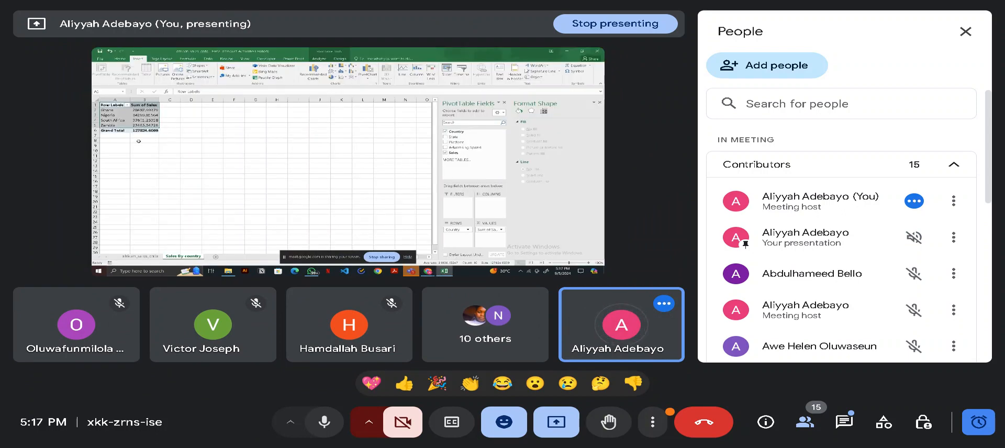
- Insert a 2-D clustered bar pivot chart from the country sales pivot table
left_click(135, 119)
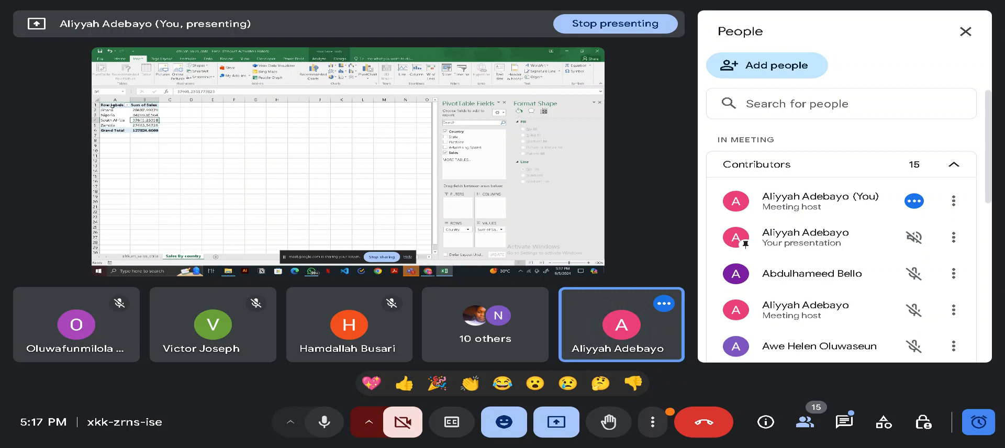
left_click_drag(112, 106, 146, 129)
right_click(147, 124)
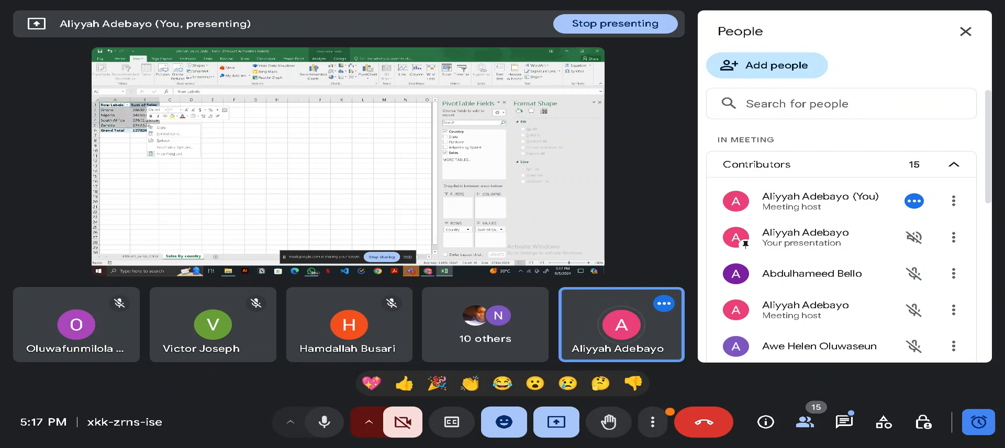
left_click(234, 161)
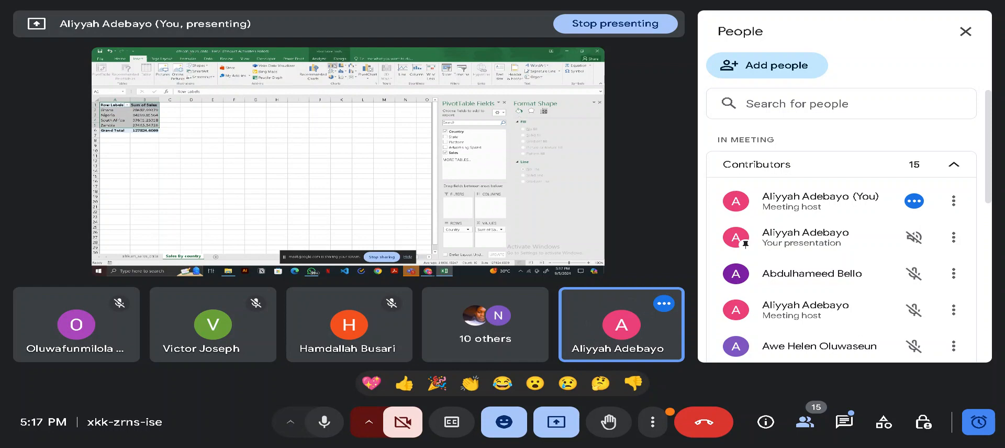
left_click(334, 67)
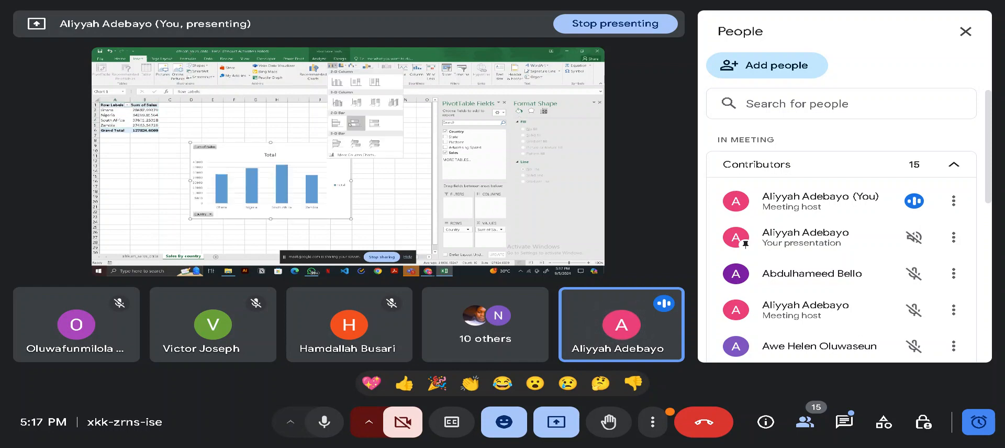
left_click(337, 125)
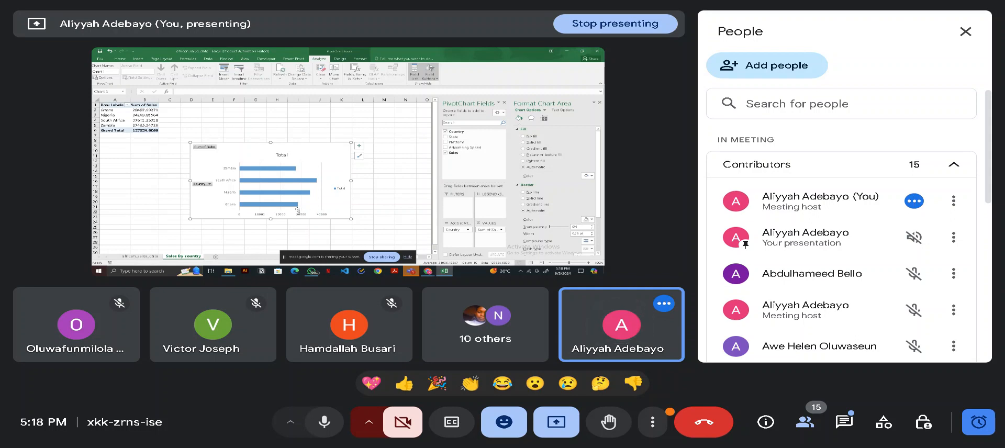
- Sort the Country field of the pivot chart in descending order, Z to A
mouse_move(293, 168)
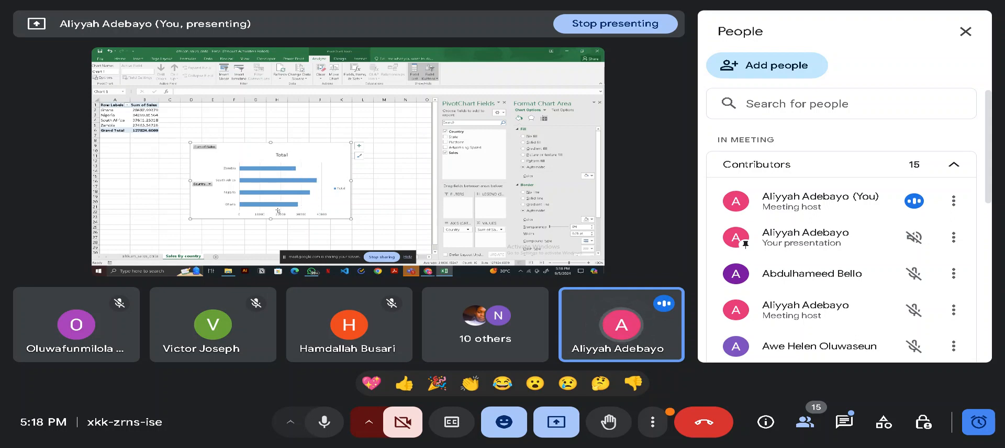
mouse_move(284, 207)
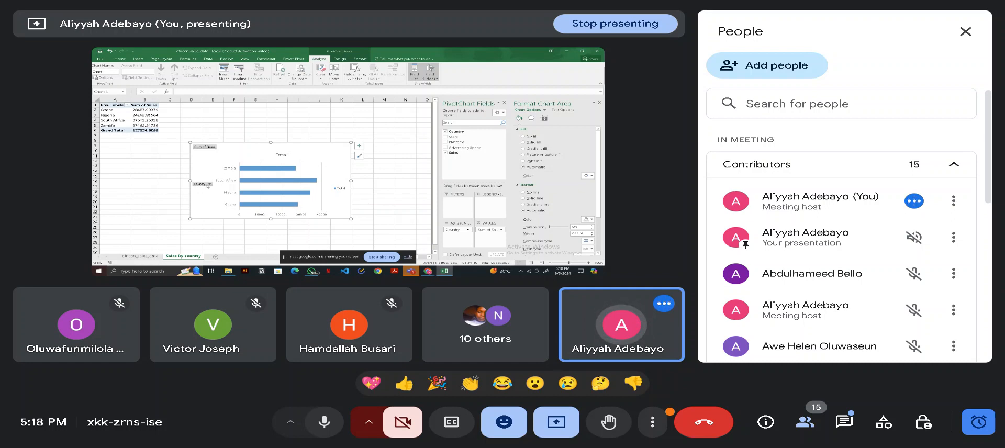
left_click(210, 184)
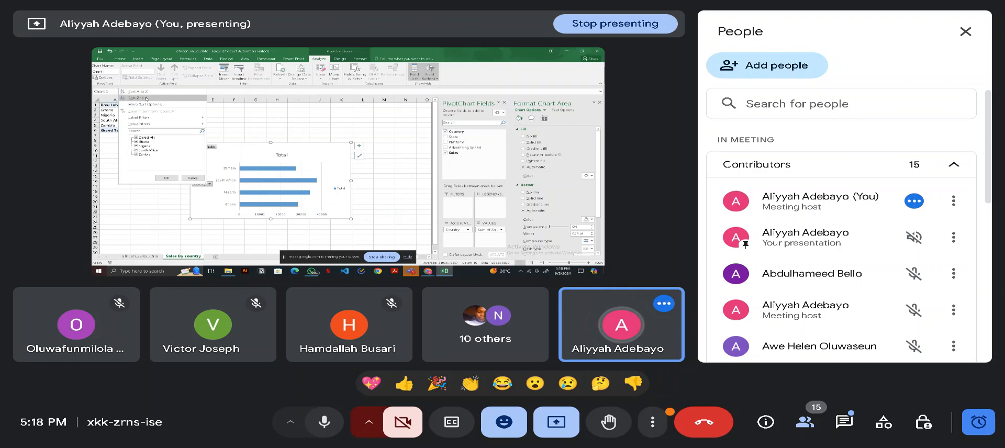
left_click(147, 99)
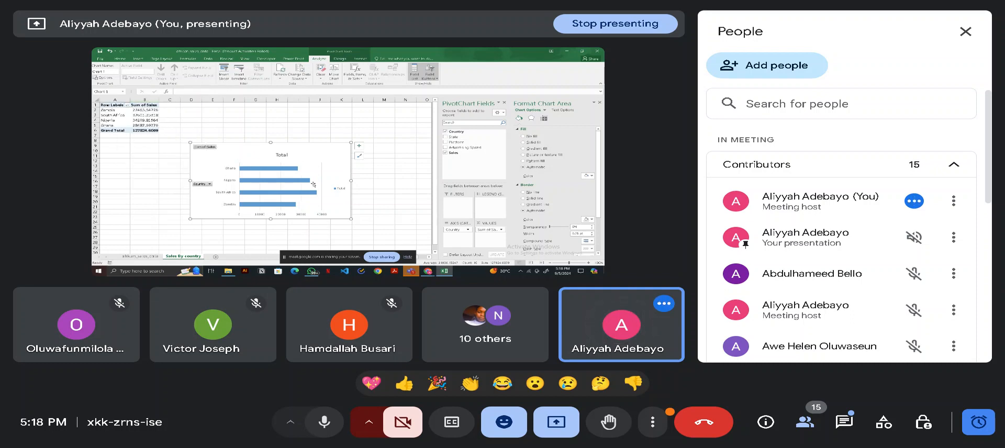
right_click(243, 153)
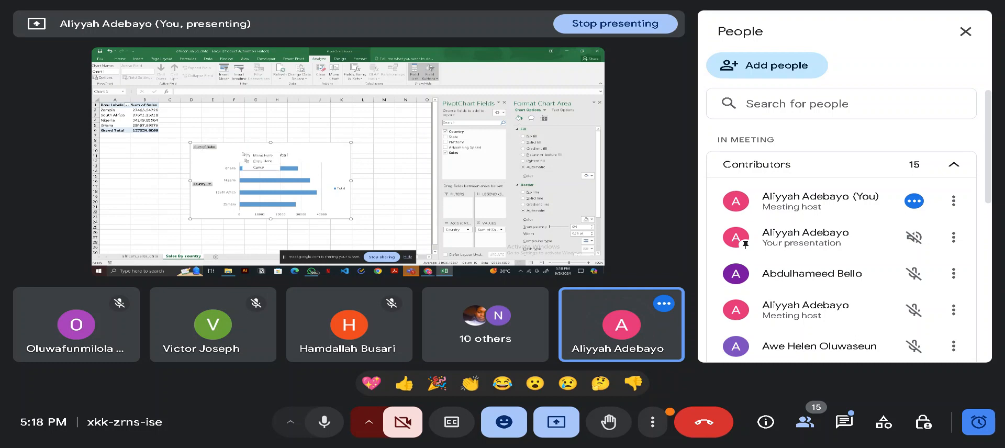
key("Escape")
left_click(202, 184)
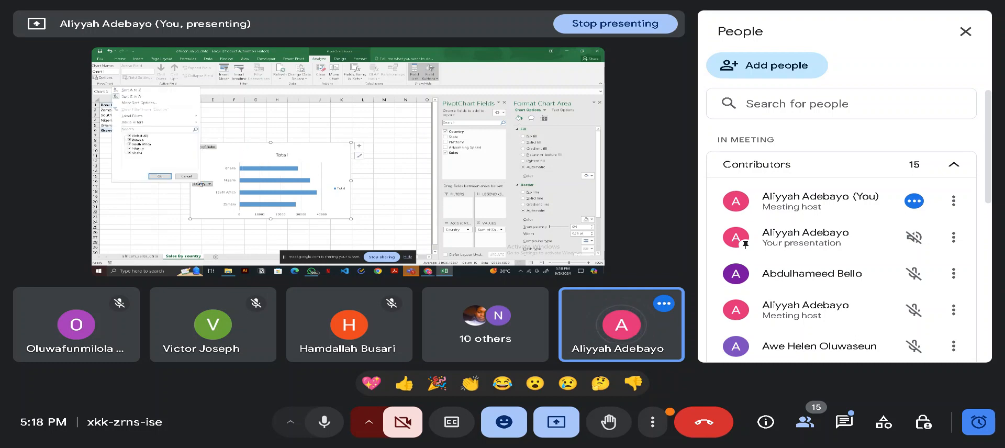
left_click(139, 96)
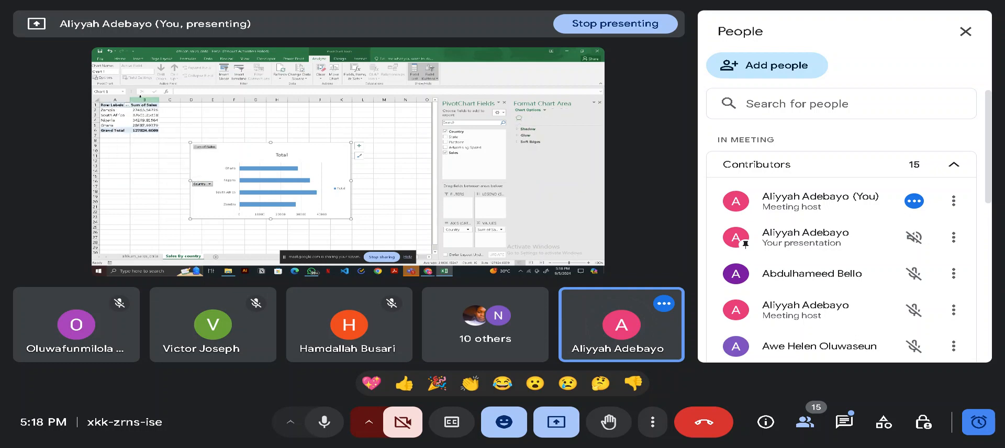
left_click_drag(204, 160, 203, 161)
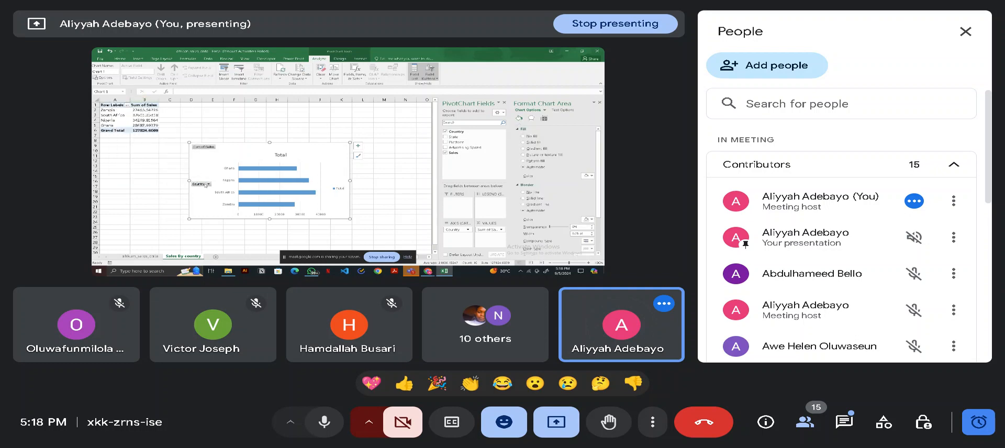
- Examine the Country field's filter and additional sort options and the commands available for the pivot chart
left_click(209, 184)
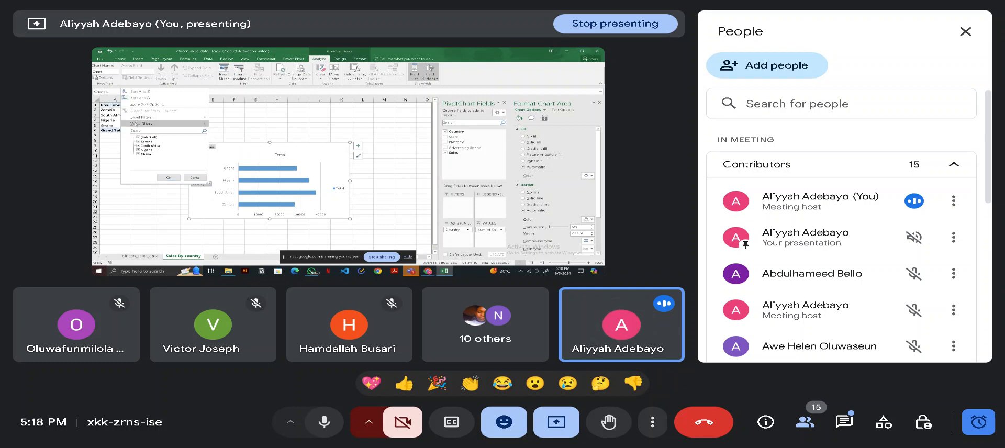
mouse_move(143, 125)
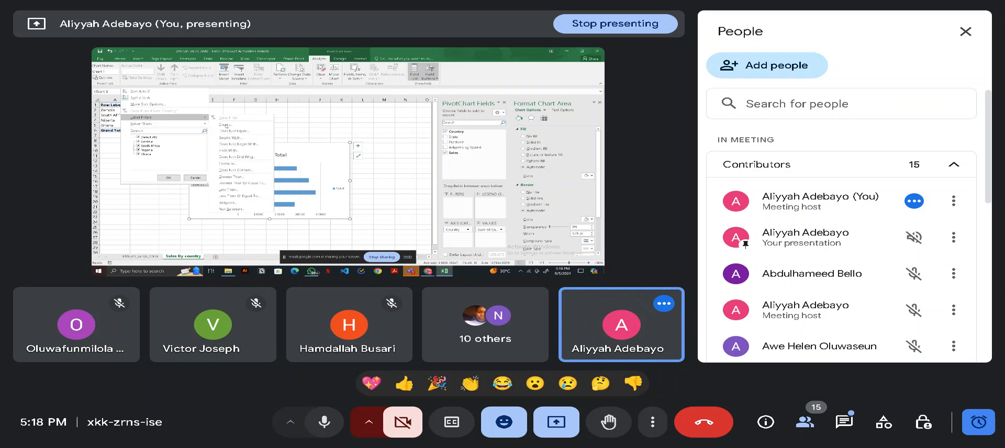
left_click(143, 104)
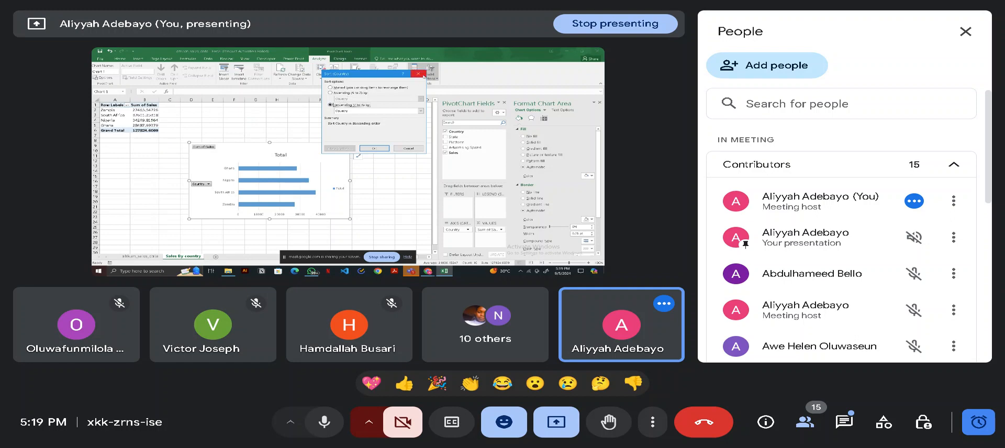
left_click(418, 74)
right_click(224, 151)
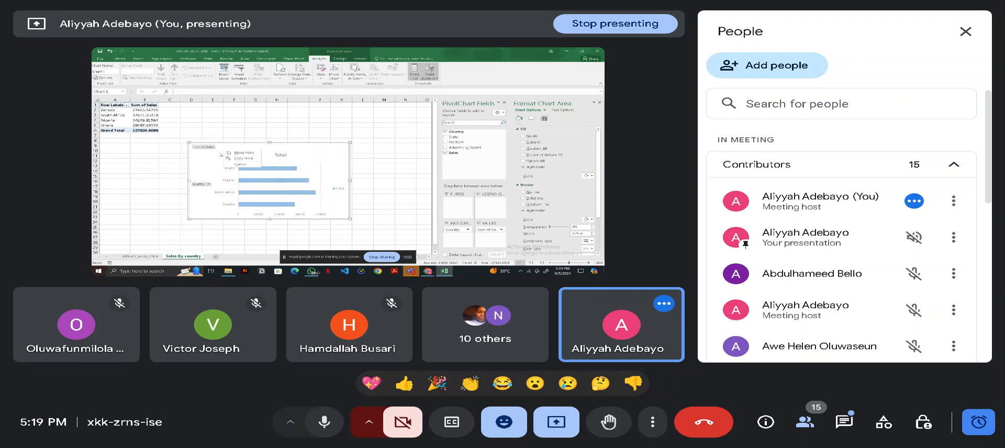
left_click(205, 163)
right_click(204, 161)
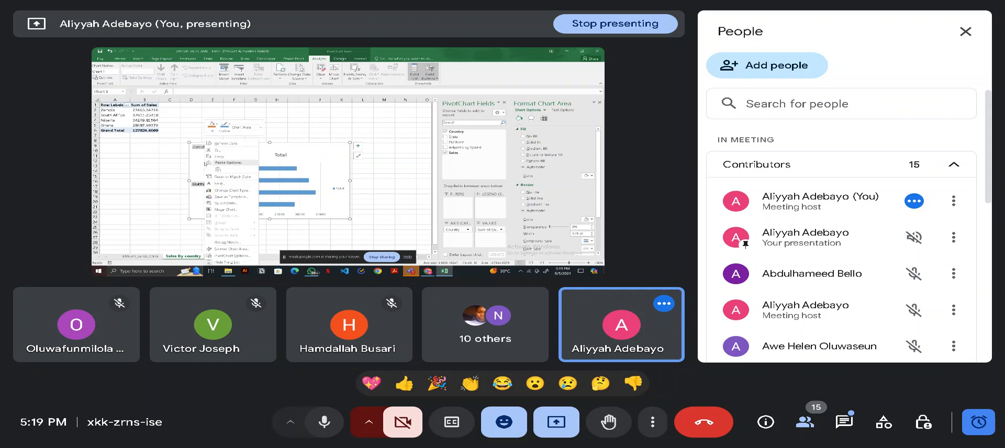
key("Escape")
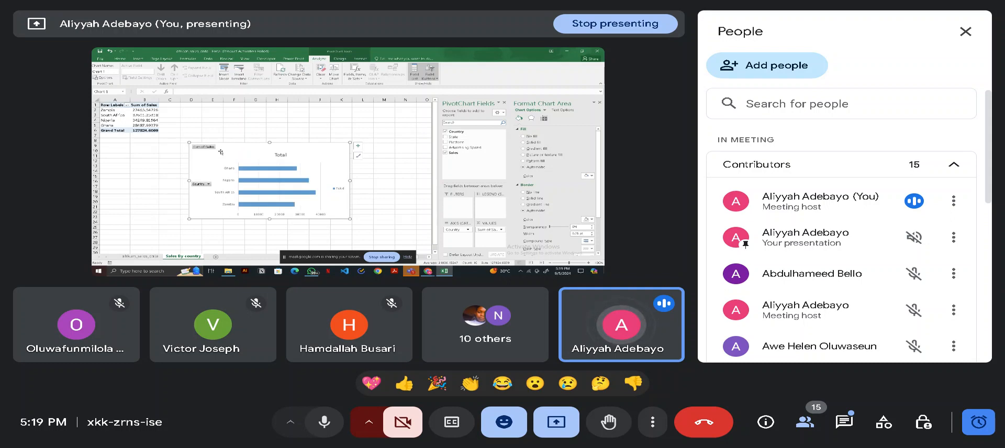
left_click(208, 60)
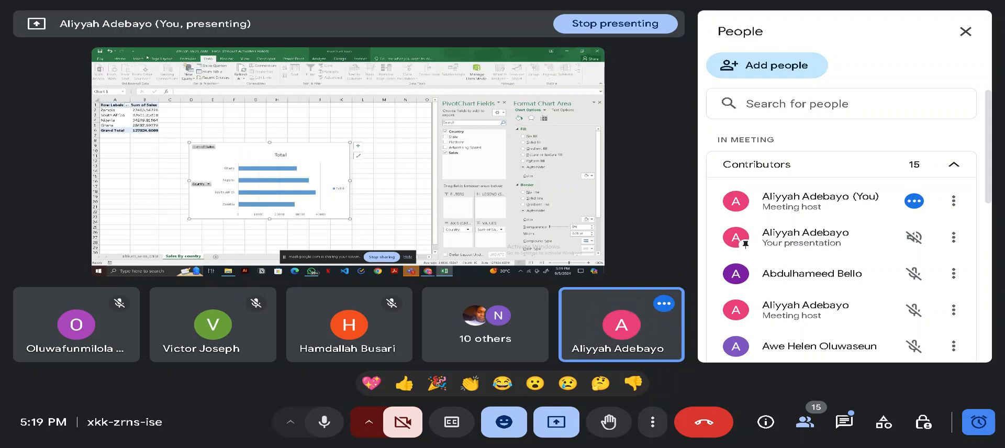
left_click(123, 59)
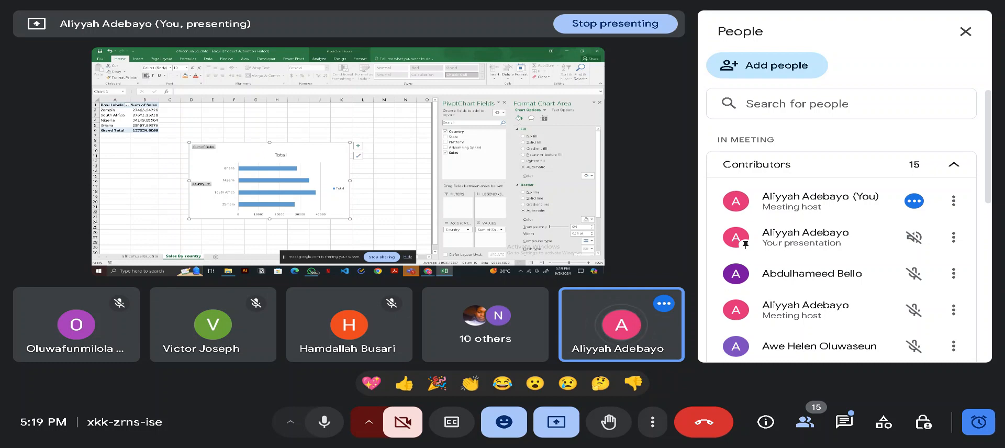
left_click(137, 60)
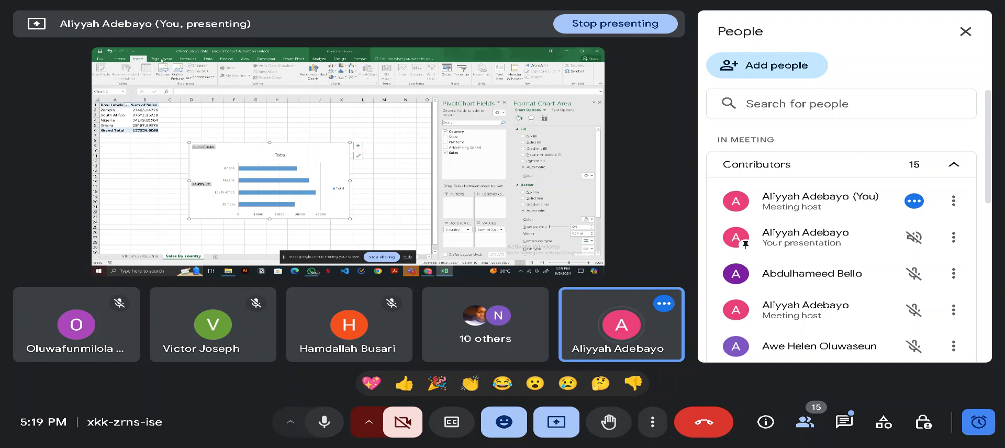
left_click(208, 59)
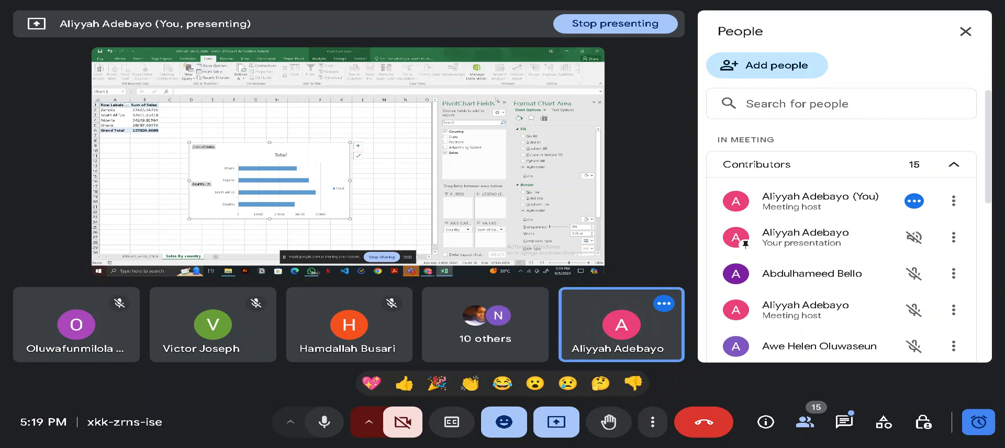
left_click(323, 59)
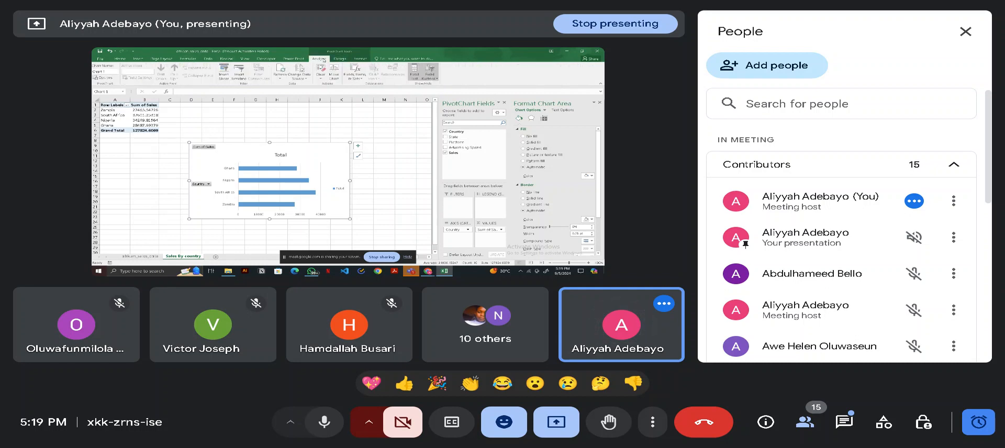
right_click(199, 156)
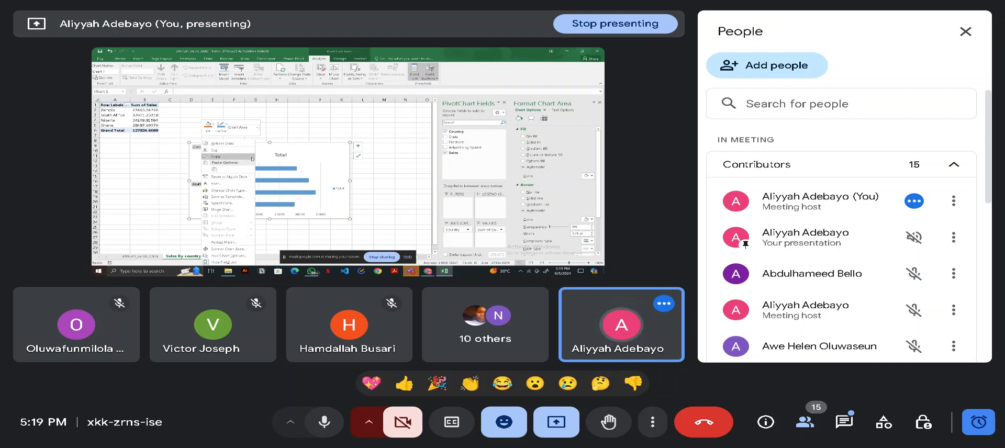
left_click(316, 152)
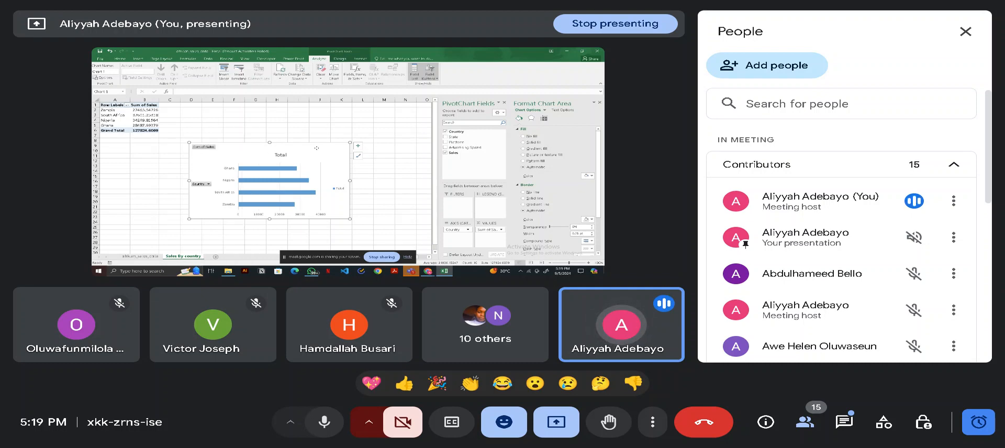
- Apply the chart style with a grey gradient background and data labels inside the bars to the pivot chart
left_click(359, 156)
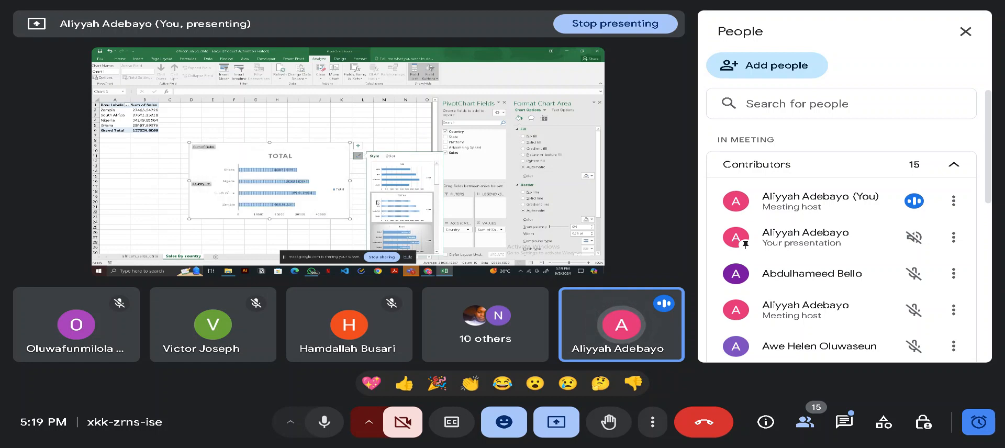
scroll(403, 225, "down", 5)
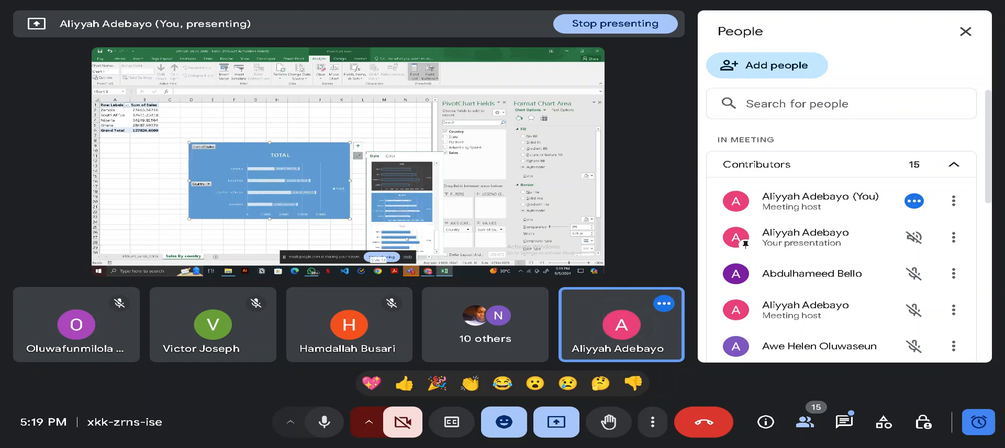
left_click(359, 190)
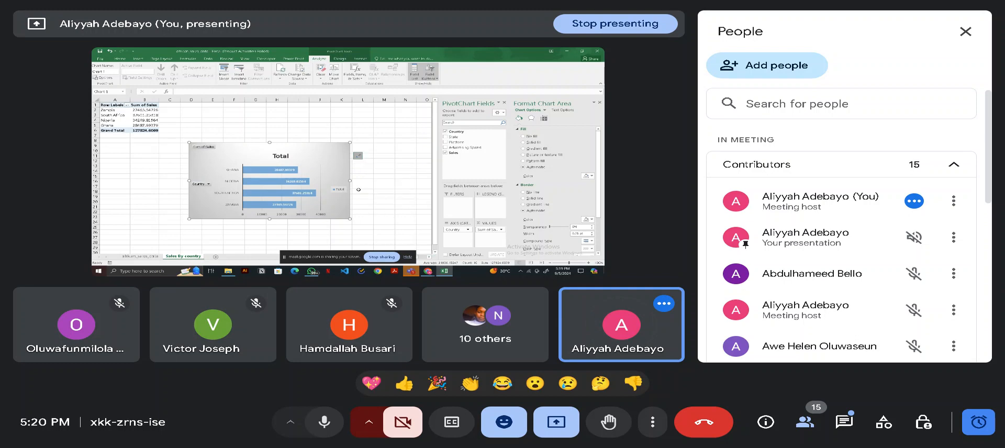
- Hide the pivot chart's title, show it again, and deselect the chart
left_click(308, 158)
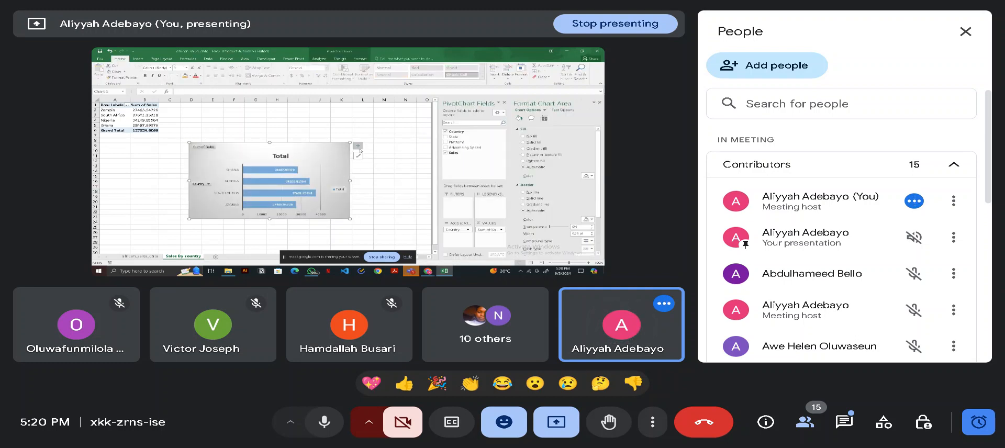
left_click(358, 146)
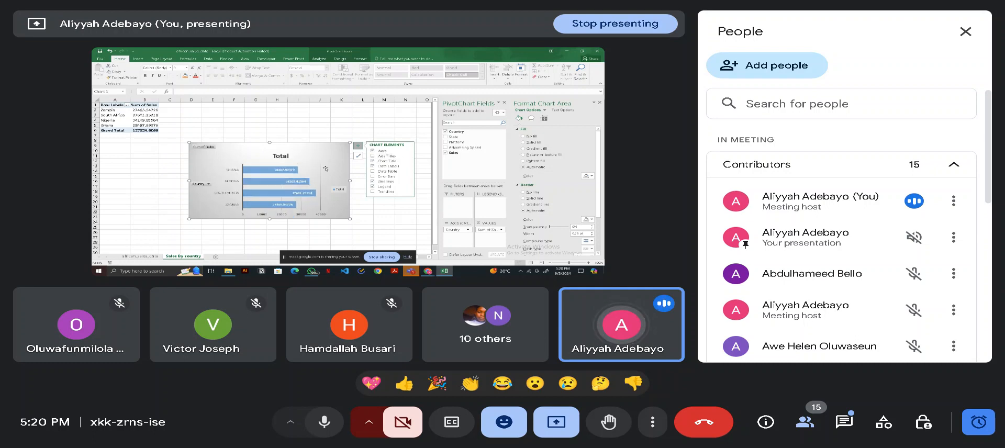
left_click(373, 161)
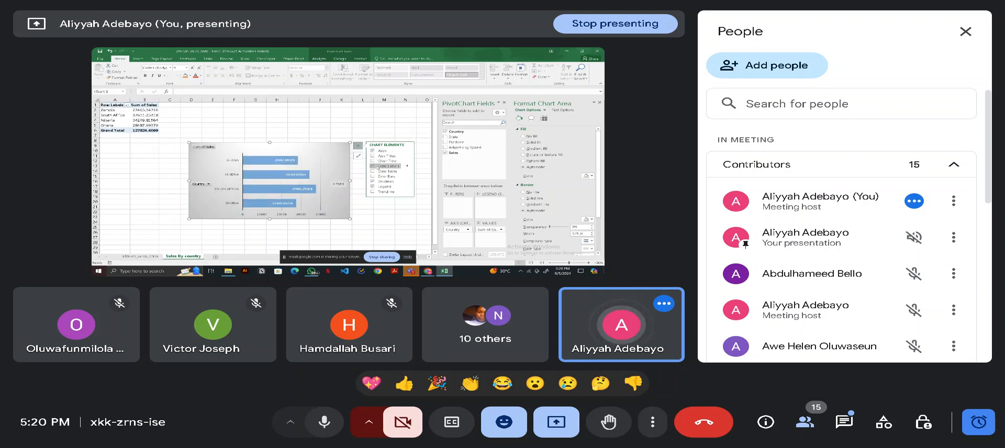
left_click(375, 162)
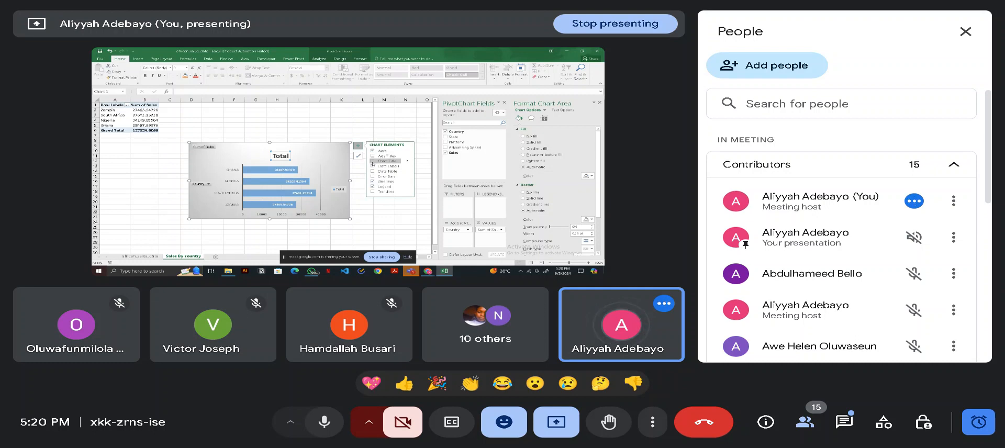
left_click(373, 164)
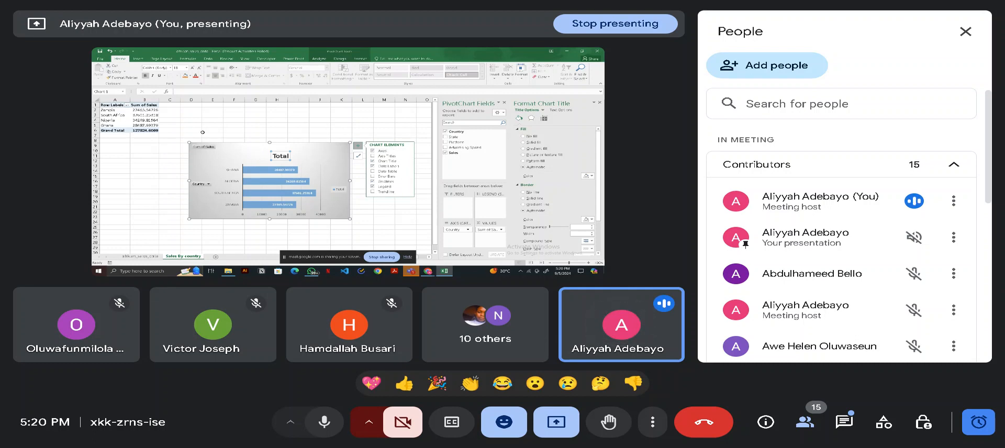
left_click(193, 126)
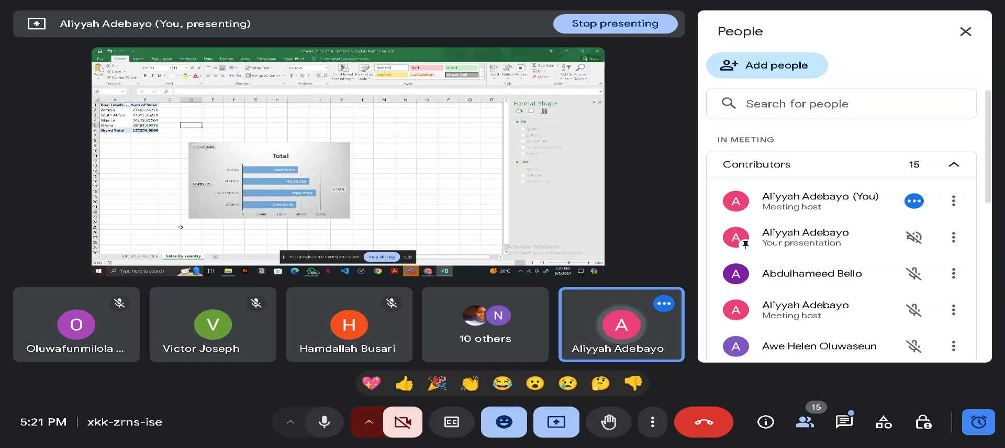
- Add a new worksheet to the sales workbook and try to create a pivot table in it from the sales data table
left_click(140, 256)
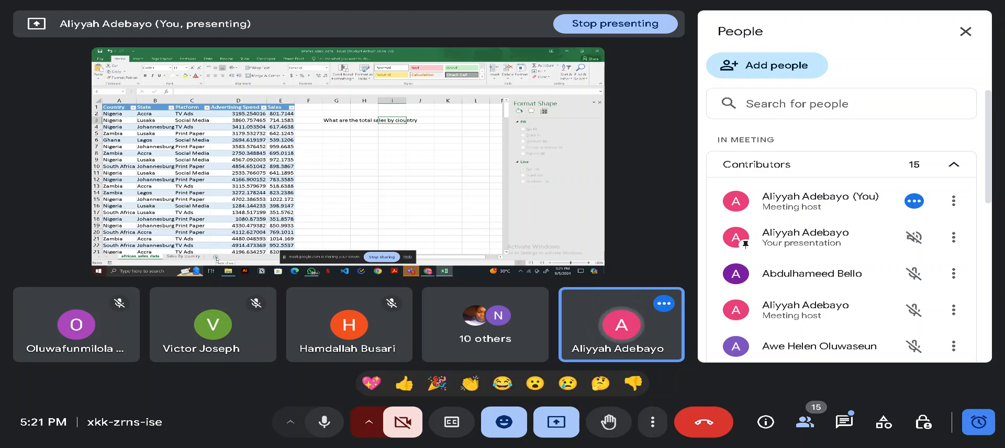
left_click(215, 257)
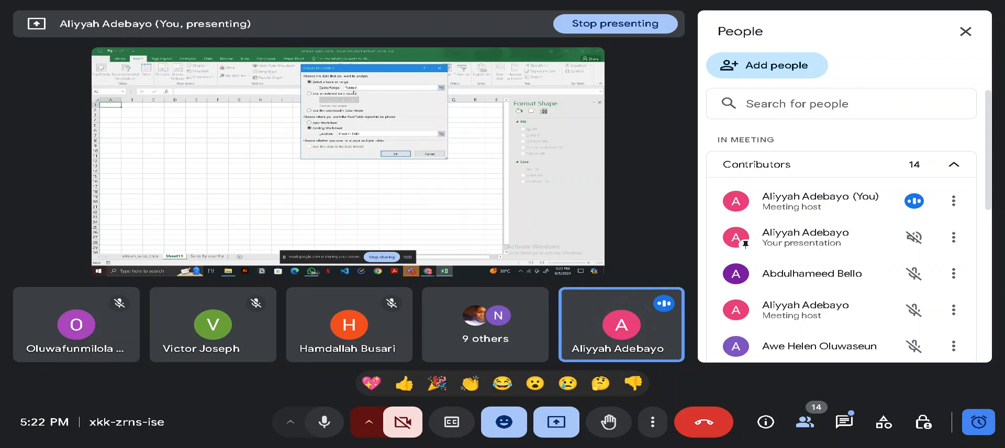
left_click(389, 155)
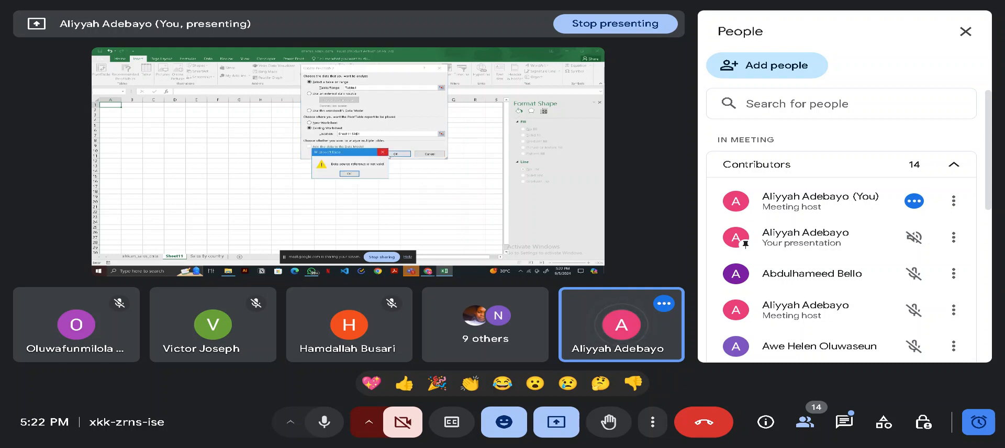
left_click(350, 173)
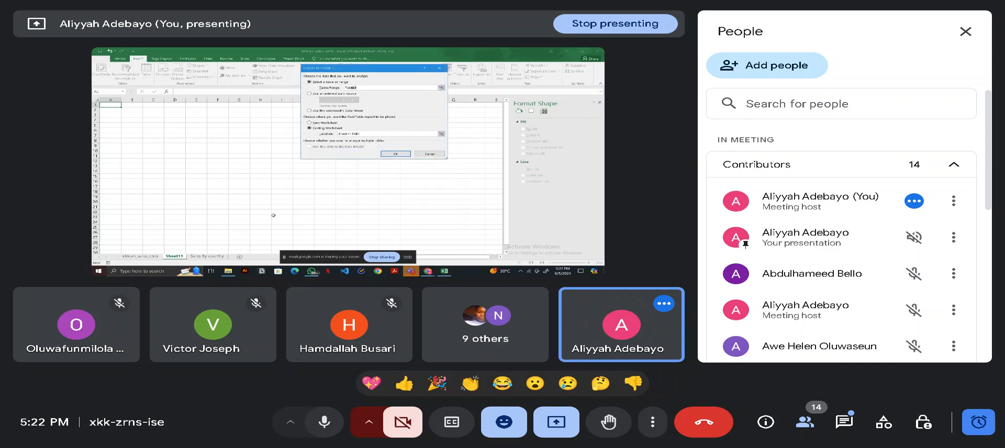
- Set the pivot table's source range to Table1 and create the pivot table on the new worksheet
left_click(356, 88)
key("Left")
key("Left")
left_click_drag(375, 87, 338, 84)
type("Table1")
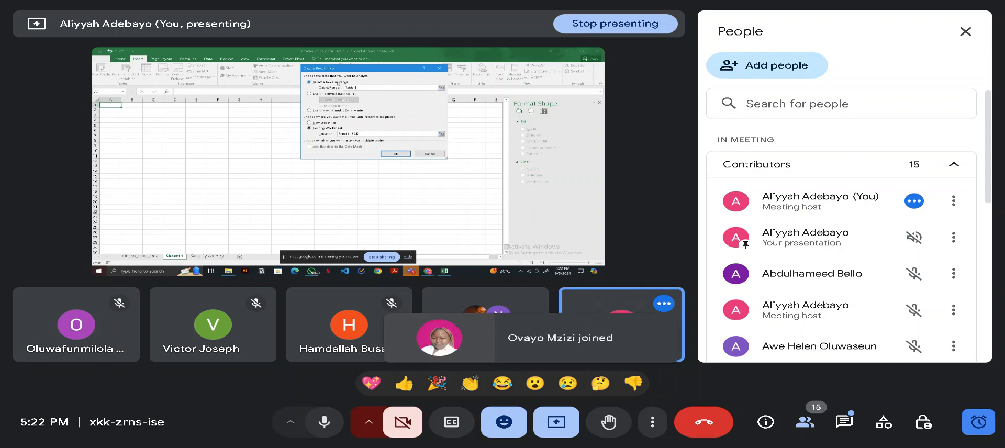
left_click(394, 156)
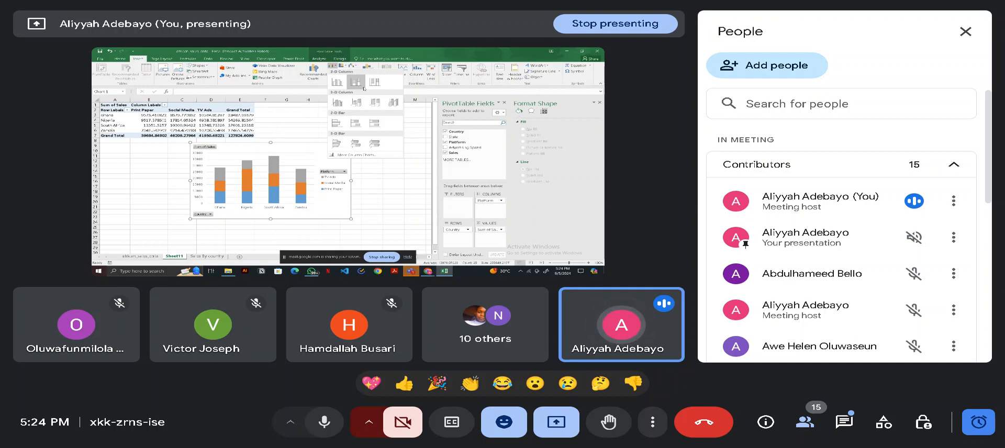
- Insert a stacked column pivot chart of sales by country and platform, and shift it slightly below the pivot table
left_click(363, 79)
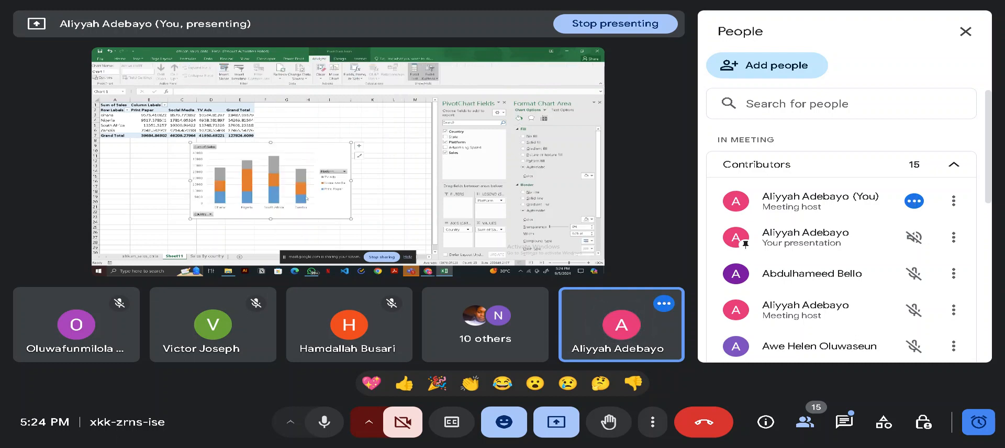
left_click_drag(326, 209, 329, 217)
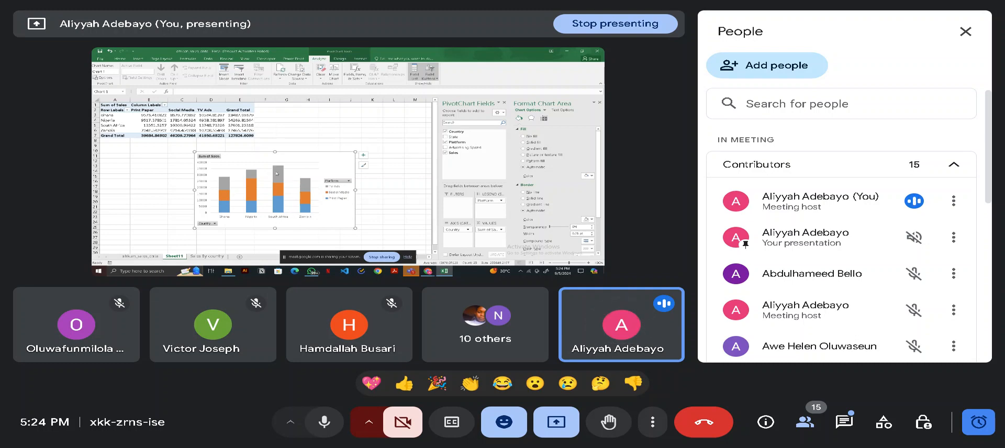
mouse_move(277, 173)
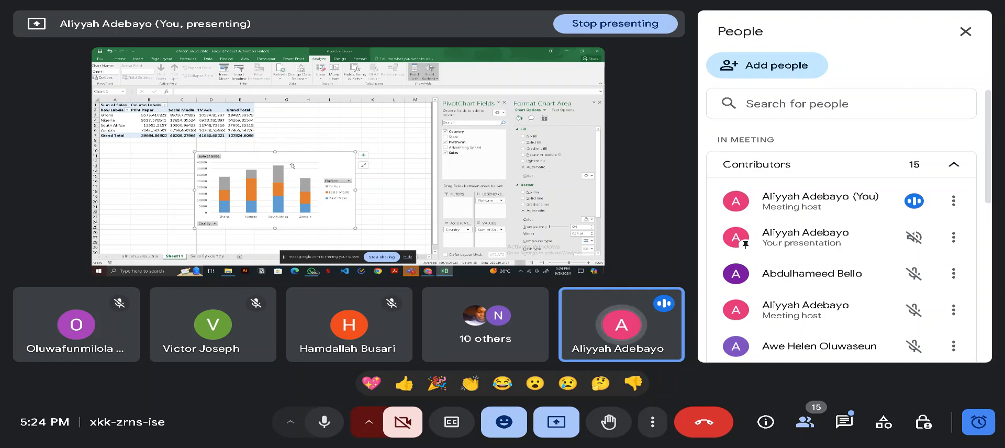
- Add a chart title to the stacked column chart and open the Country field's options on the chart
left_click(363, 156)
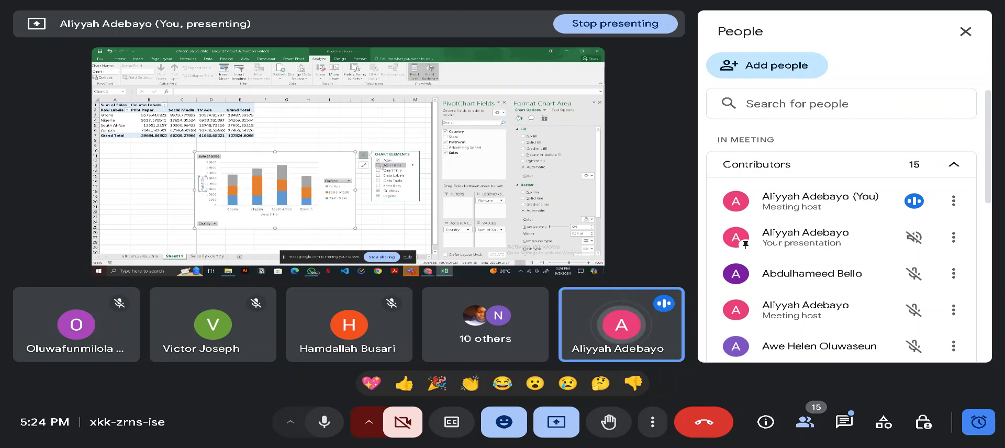
left_click(378, 170)
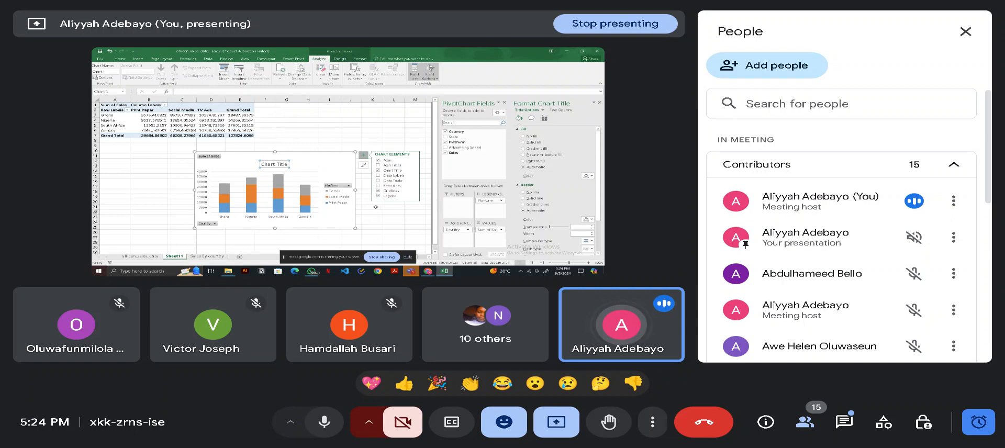
left_click(214, 224)
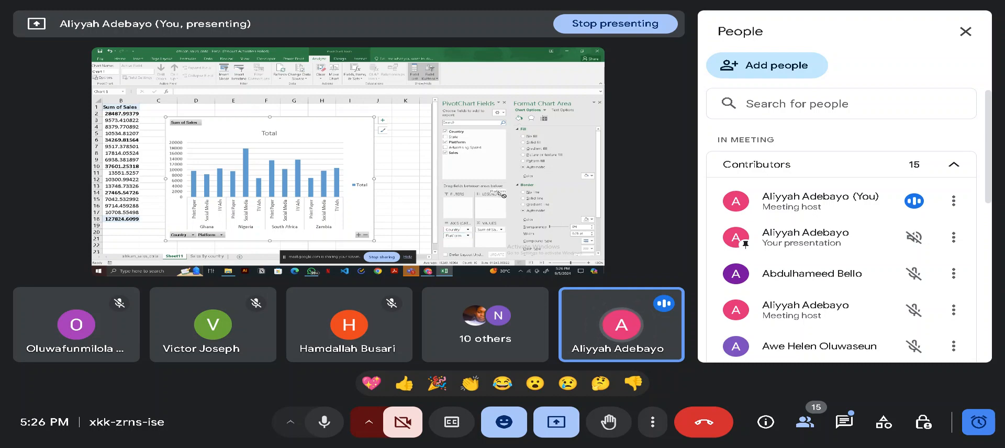
- Return the Platform field to the chart's legend area, then shorten the chart and place it clear of the pivot table
left_click_drag(491, 207, 491, 207)
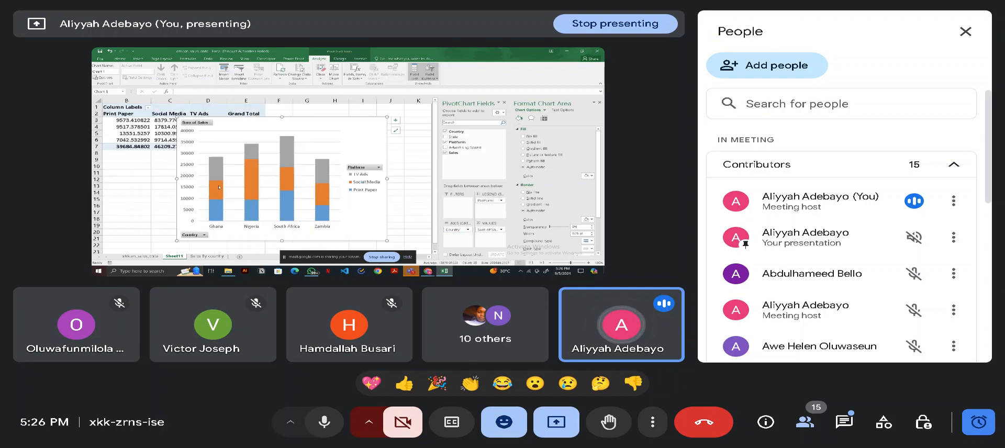
mouse_move(216, 165)
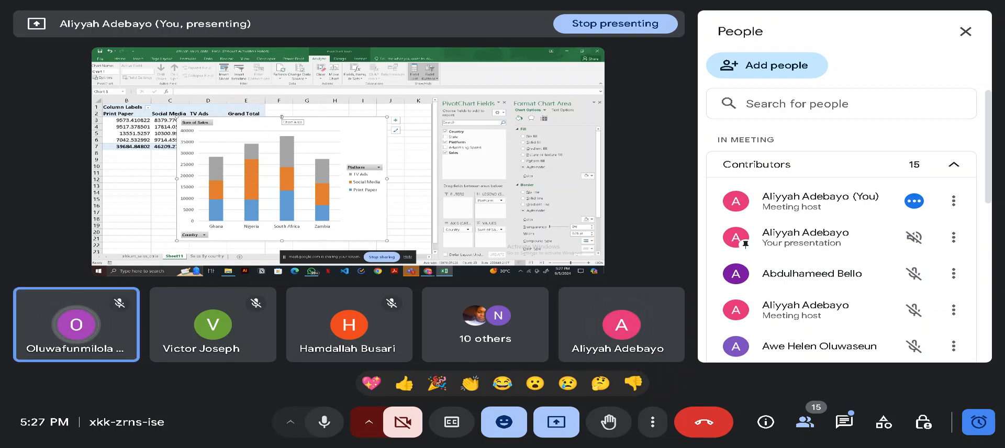
left_click_drag(282, 117, 300, 140)
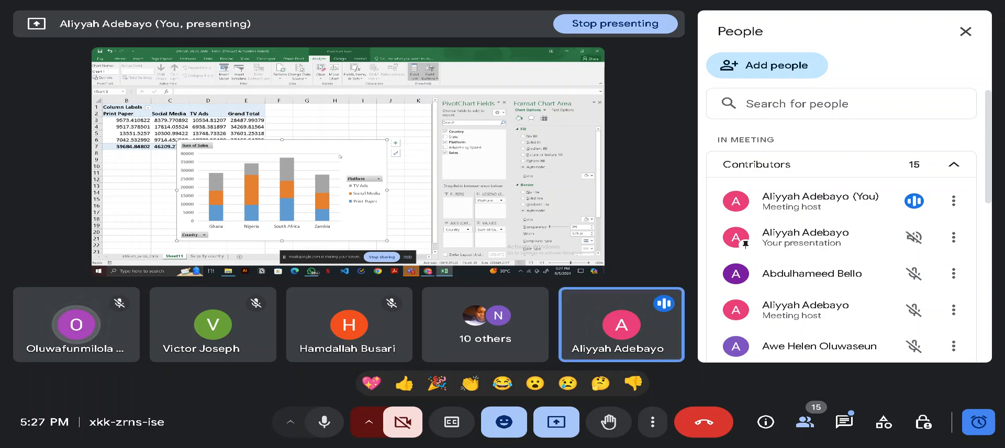
left_click_drag(307, 145, 340, 158)
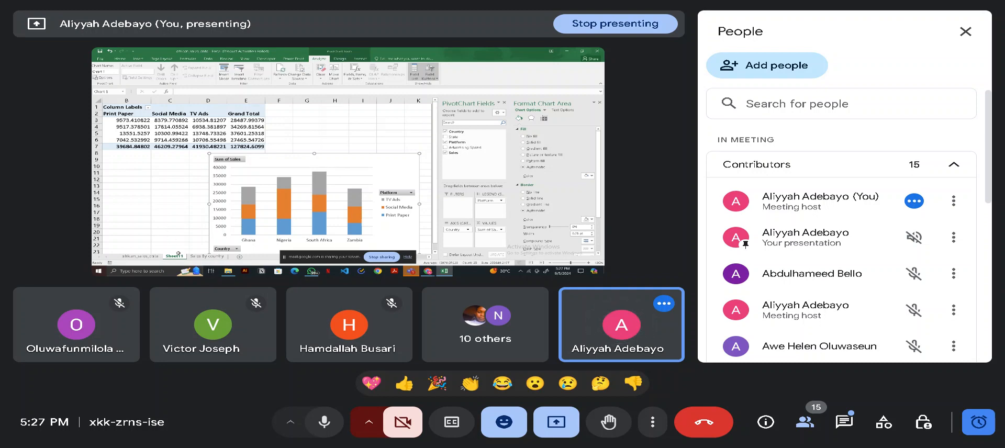
- Copy the full Advertising Spend and Sales columns from the african_sales_data sheet and paste them at A1 of the blank Sheet12
left_click(141, 256)
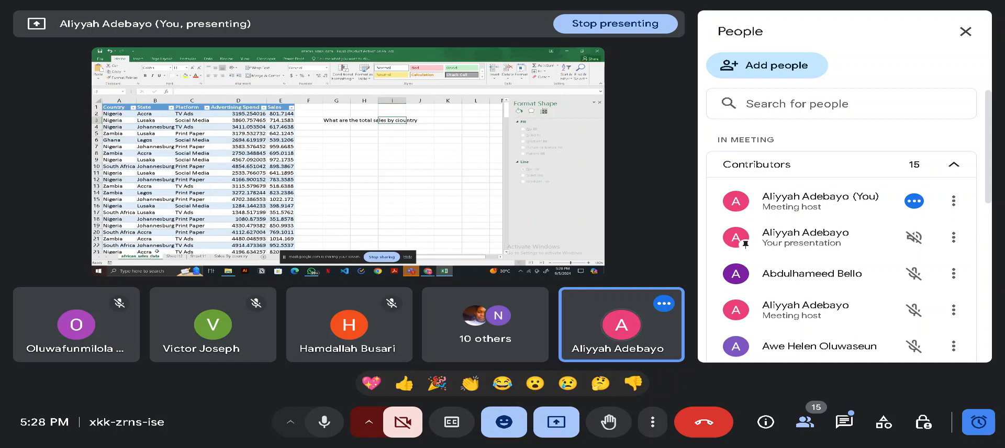
left_click(223, 107)
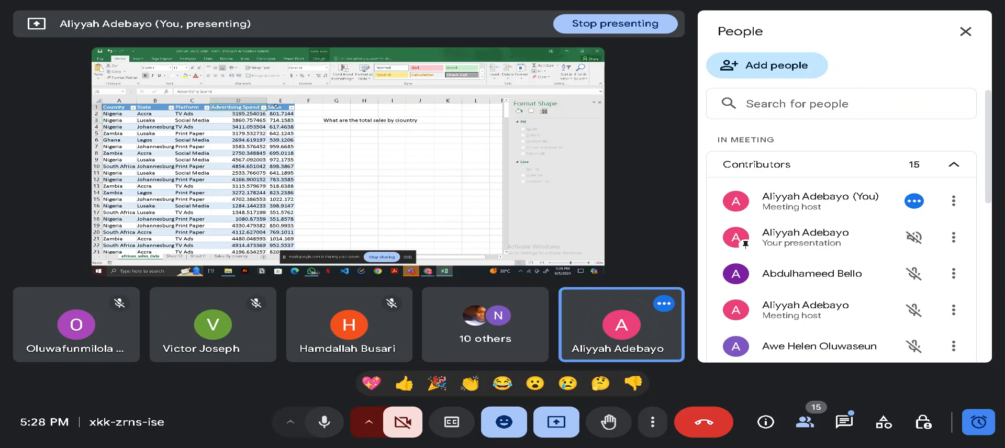
left_click_drag(264, 108, 276, 106)
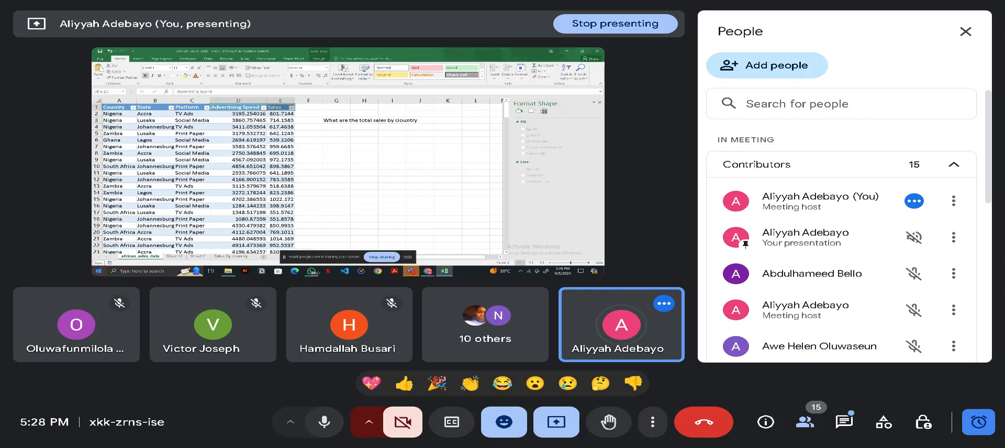
key("ctrl+shift+Down")
key("ctrl+c")
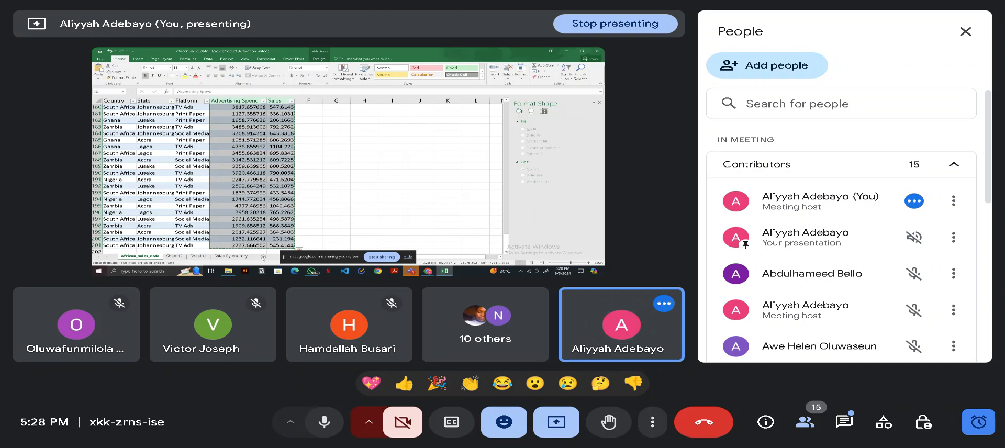
left_click(198, 256)
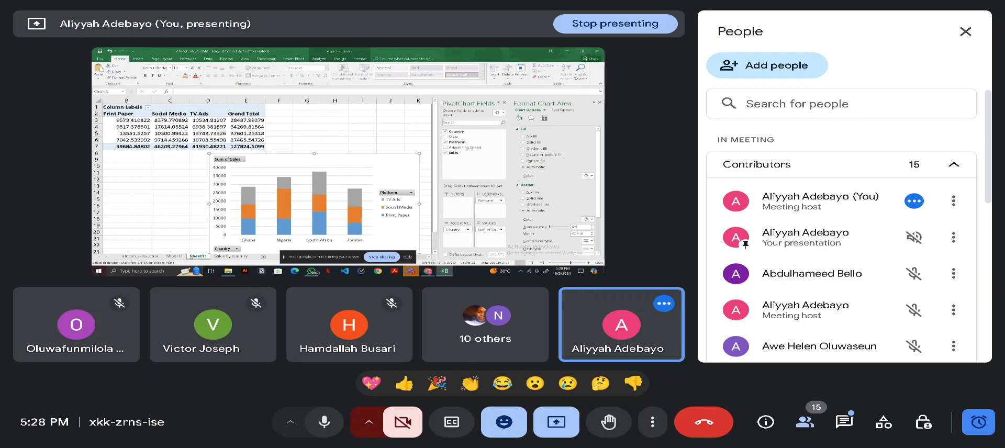
left_click(174, 256)
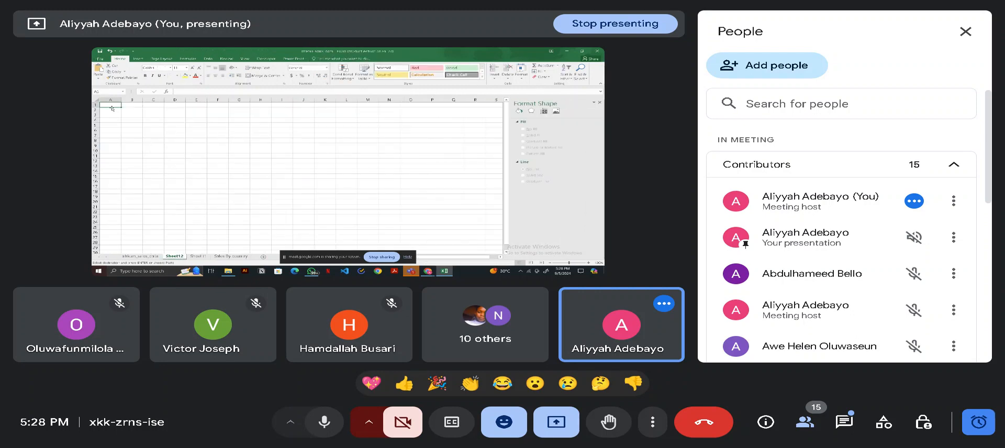
key("ctrl+v")
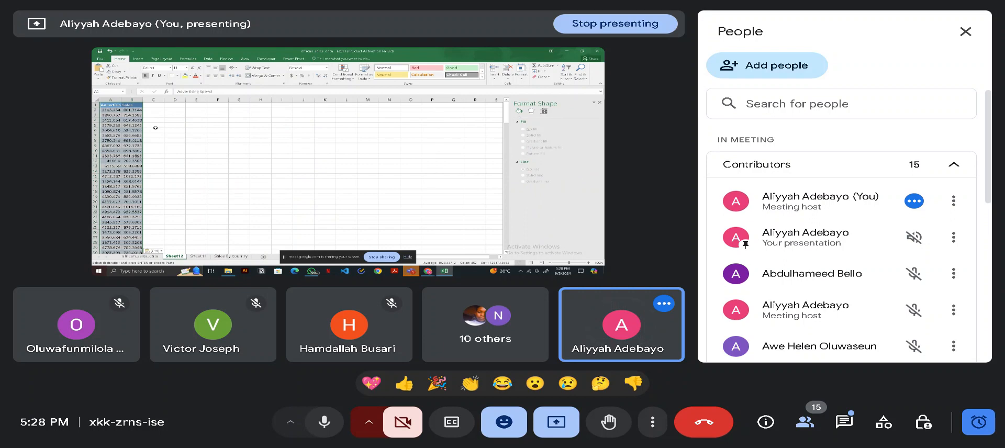
left_click(172, 138)
left_click_drag(107, 105, 131, 105)
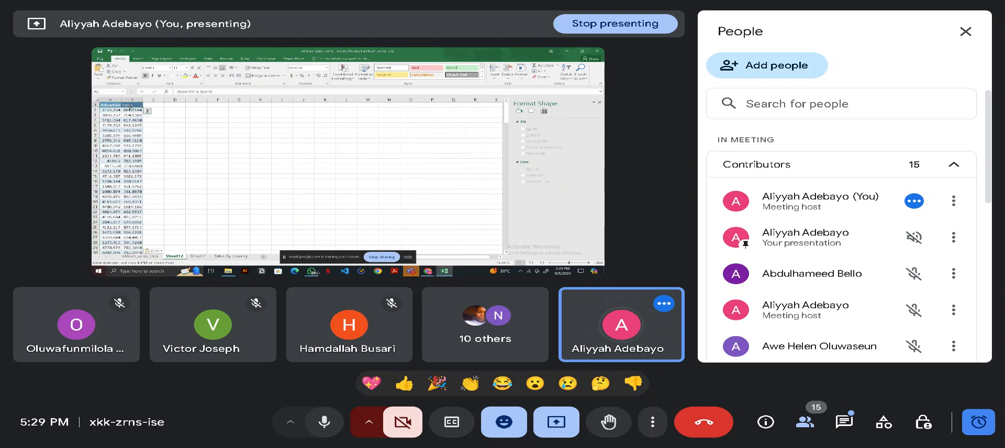
left_click(117, 106)
left_click(175, 126)
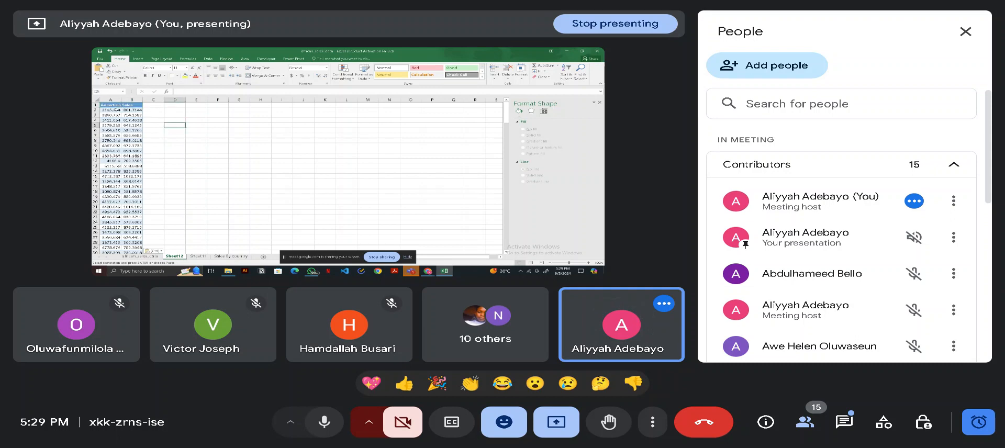
left_click(117, 106)
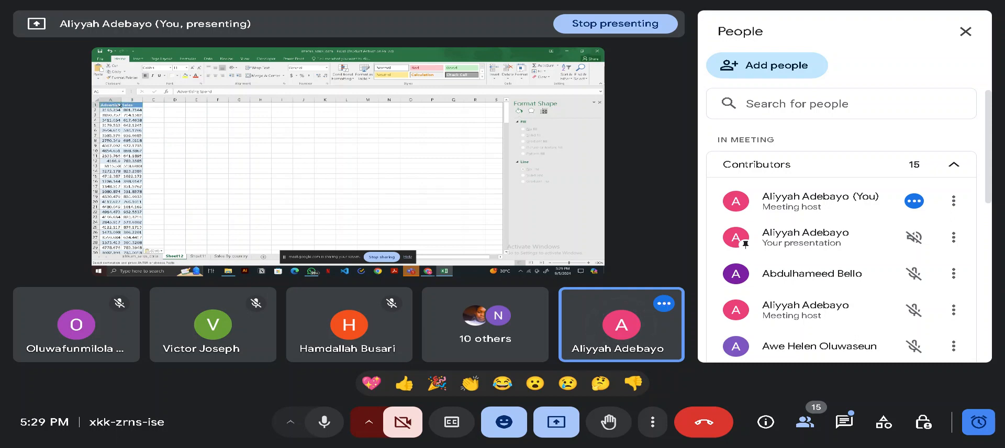
key("ctrl+shift+Down")
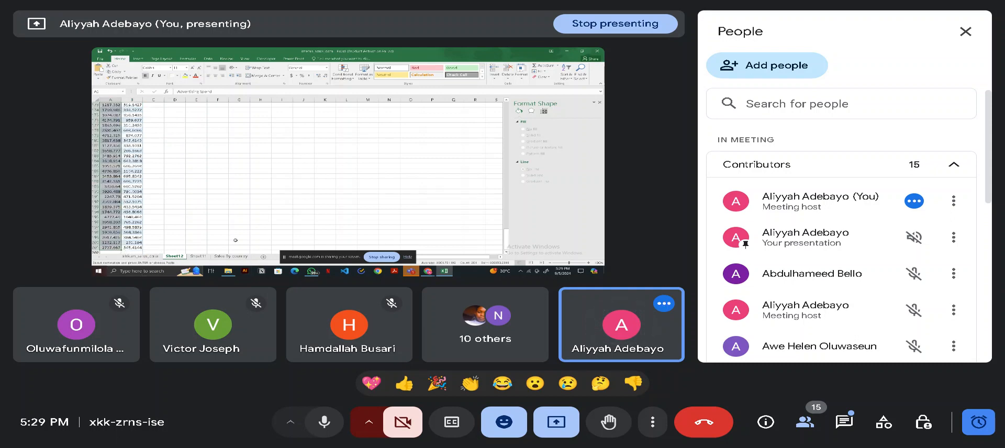
left_click(245, 222)
left_click_drag(506, 235, 515, 97)
left_click(112, 105)
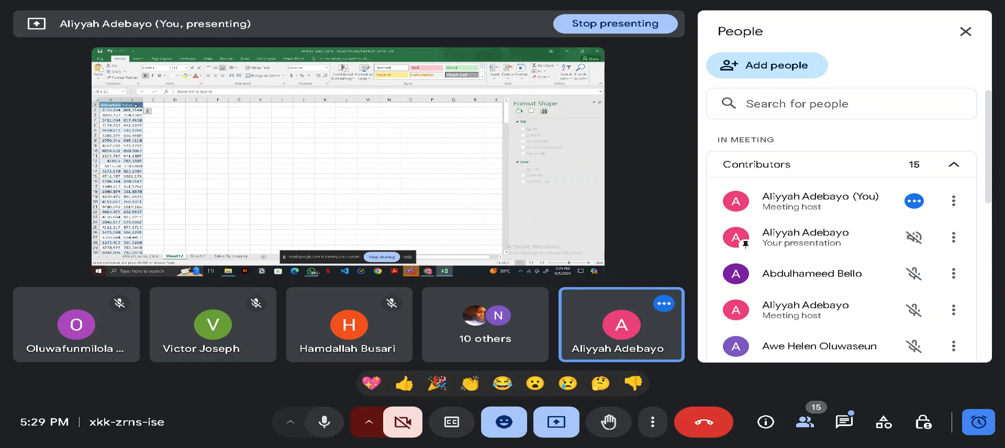
key("ctrl+shift+Down")
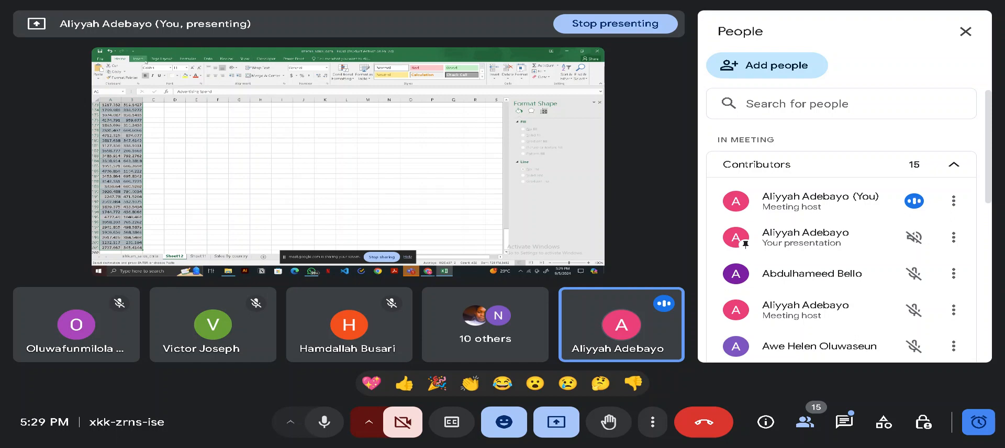
left_click(482, 73)
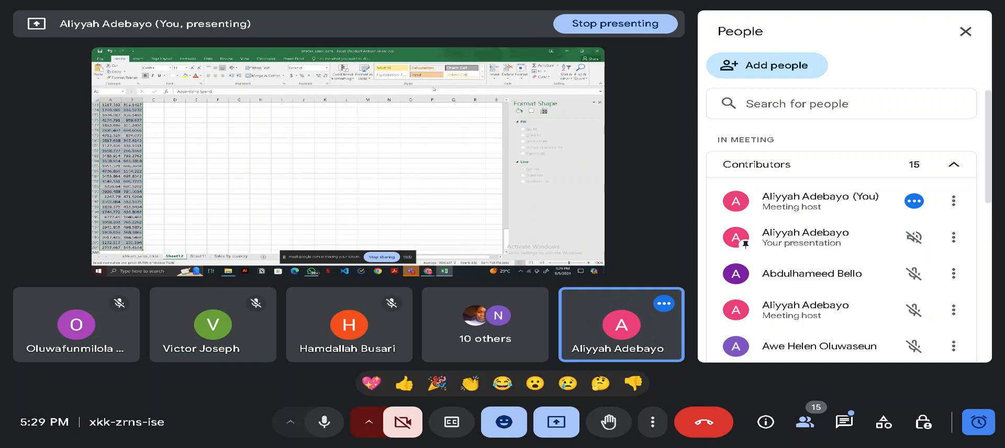
left_click(266, 58)
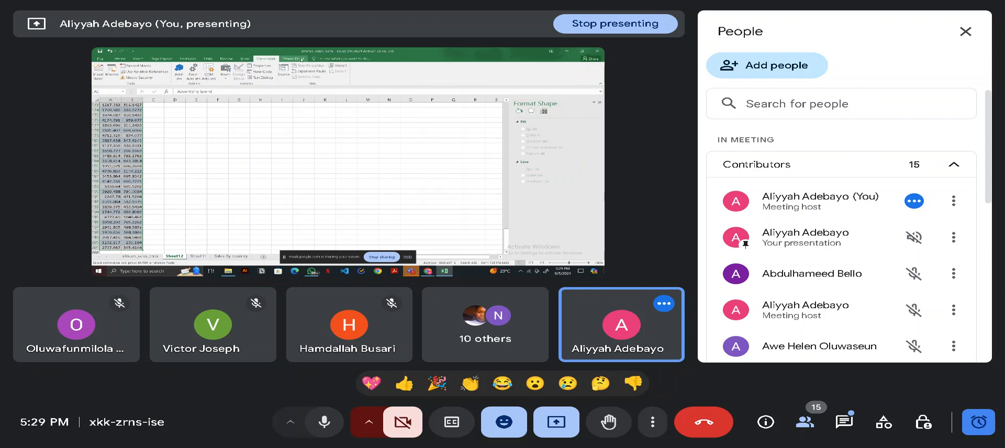
left_click(296, 59)
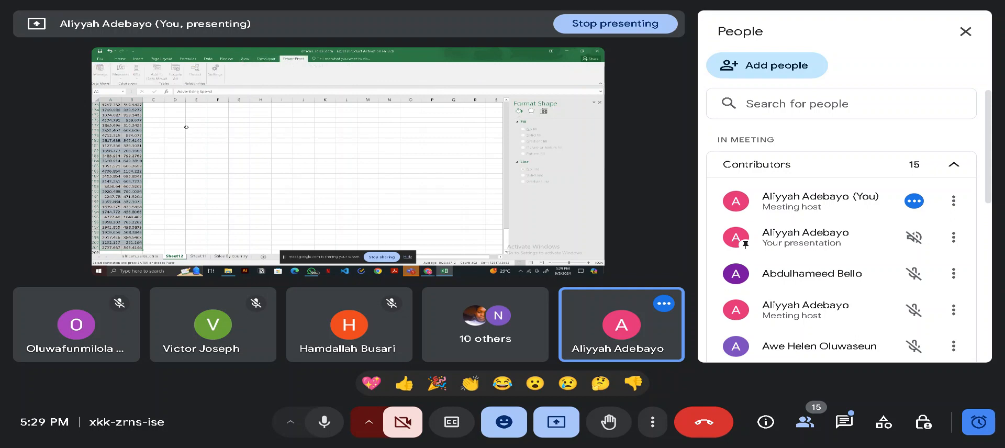
- Insert a scatter chart from the full Advertising Spend and Sales columns on Sheet12, including their header cells
left_click(136, 60)
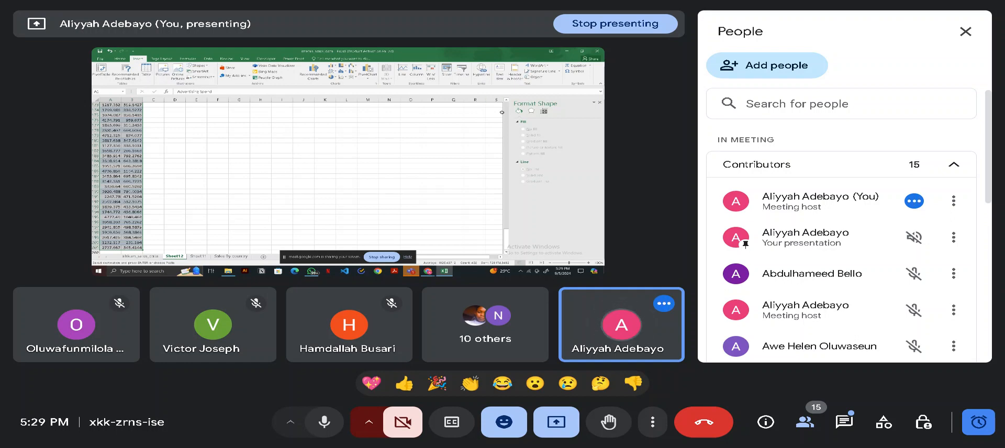
scroll(330, 137, "up", 4)
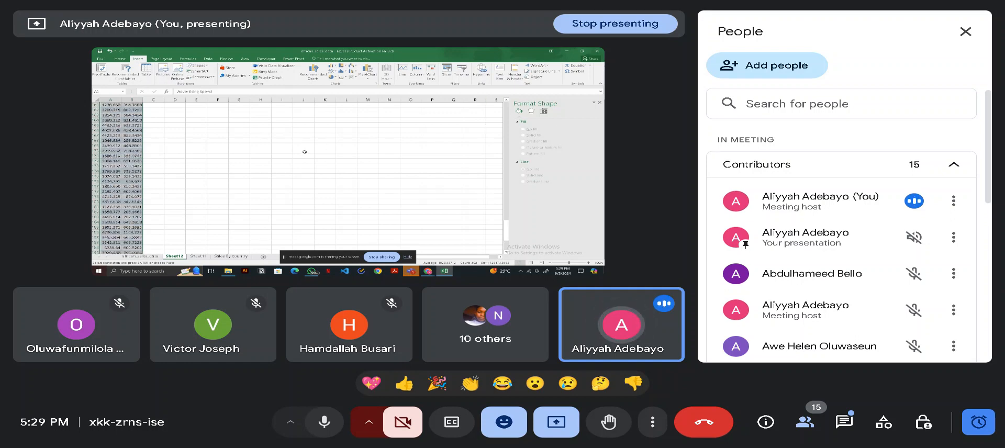
scroll(301, 158, "up", 12)
scroll(301, 158, "up", 20)
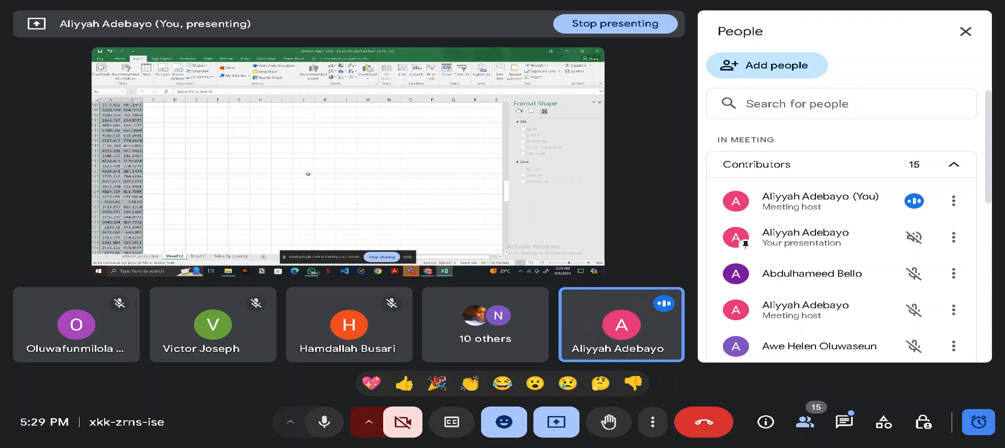
scroll(310, 174, "up", 7)
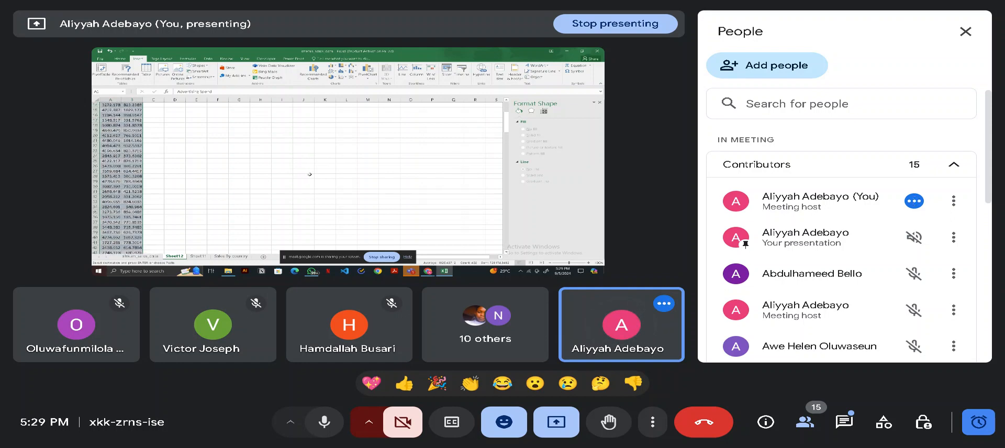
left_click(310, 175)
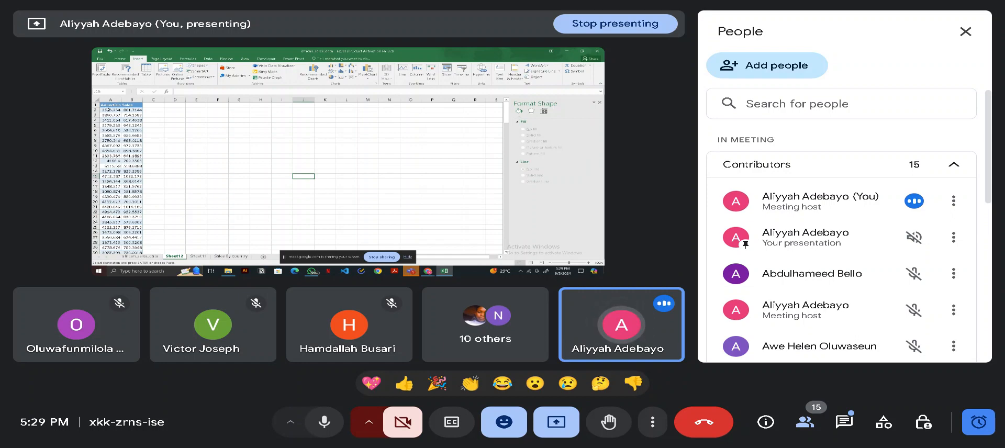
left_click(109, 108)
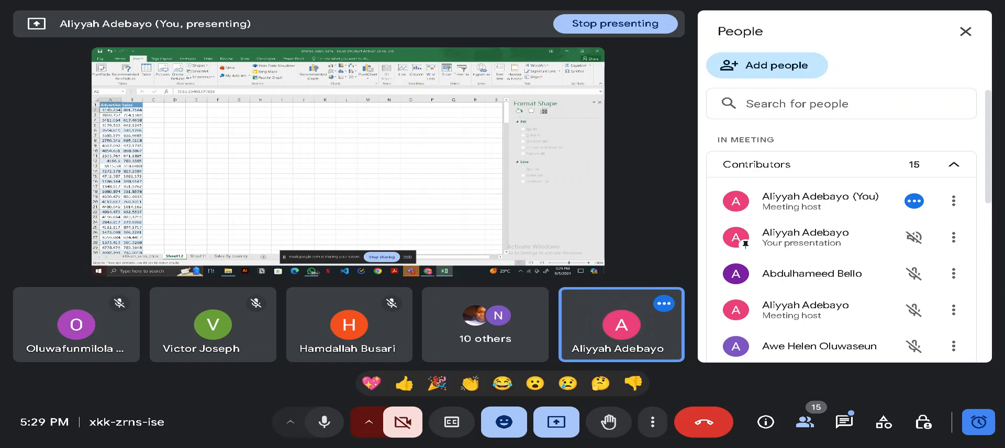
left_click(108, 105)
left_click_drag(107, 105, 132, 105)
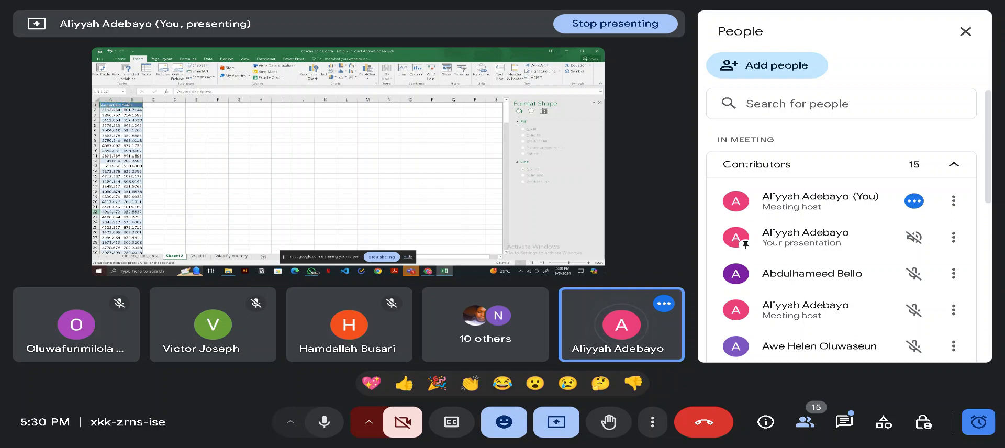
key("ctrl+shift+Down")
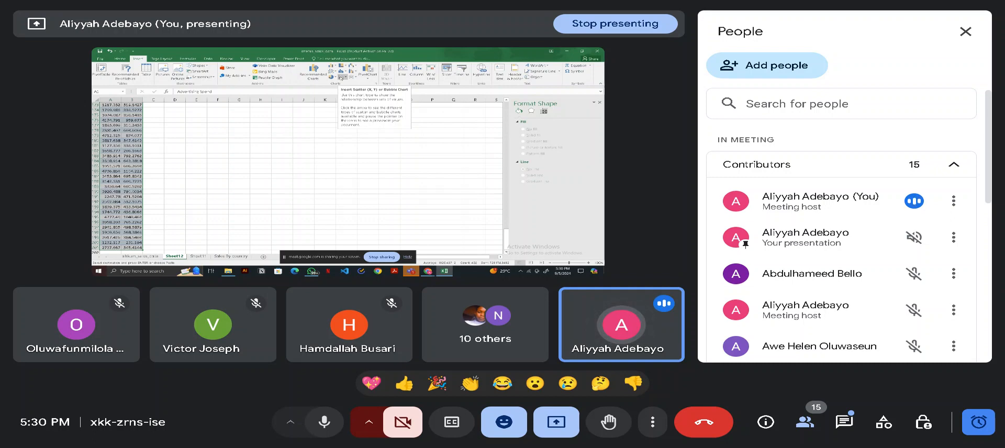
left_click(341, 78)
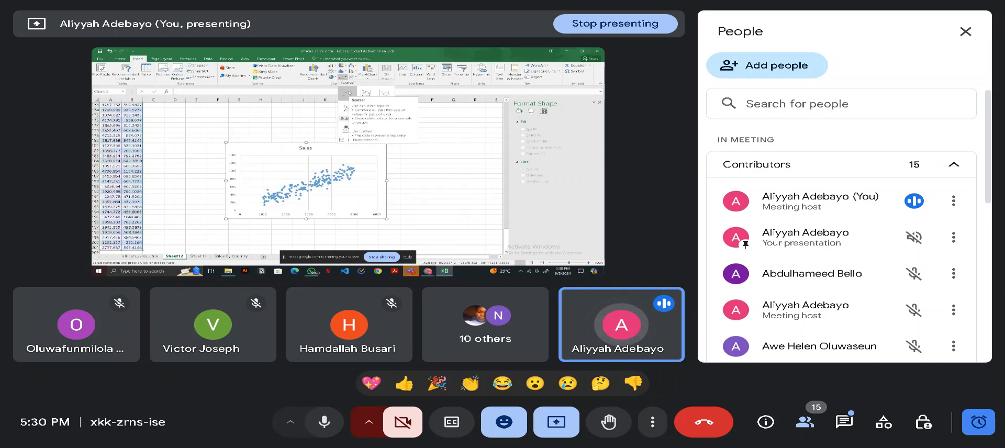
left_click(349, 93)
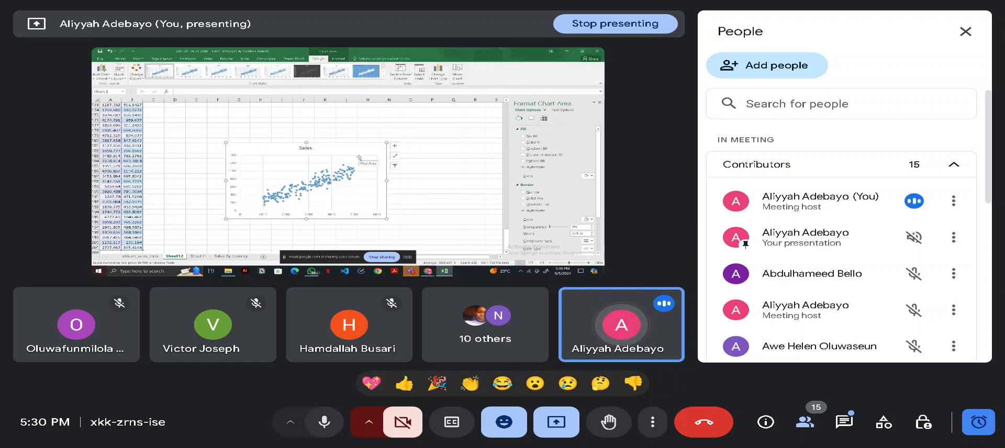
- Try several chart styles on the scatter chart, including the dark one, and apply the third style
left_click(308, 74)
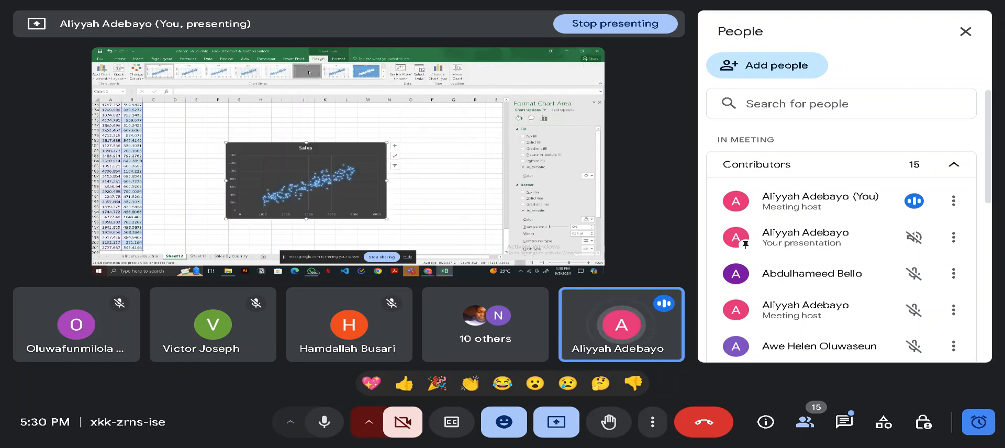
left_click(329, 73)
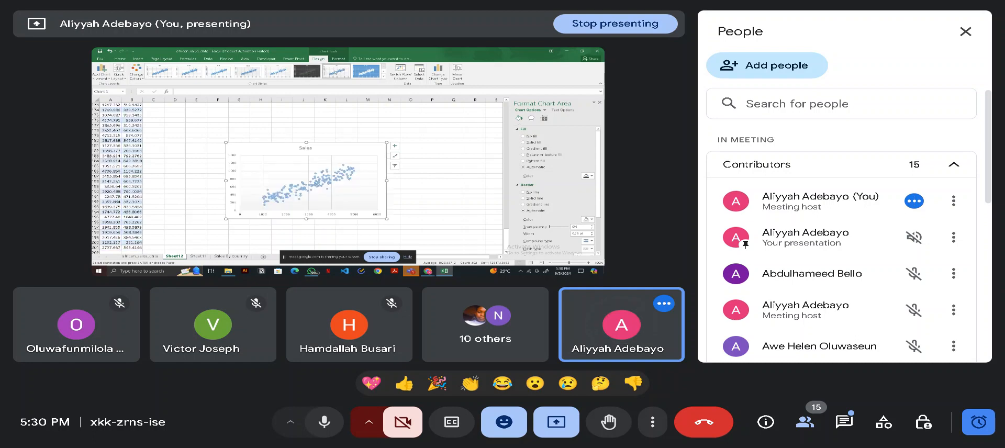
left_click(363, 71)
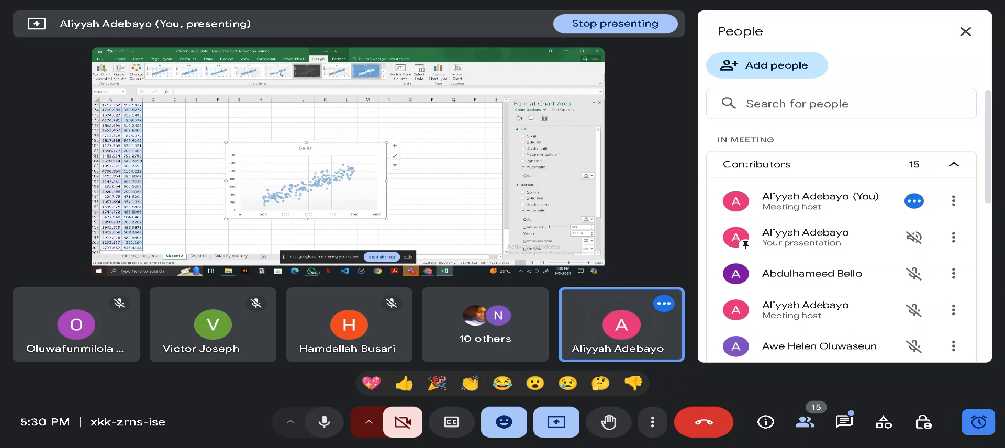
left_click(218, 72)
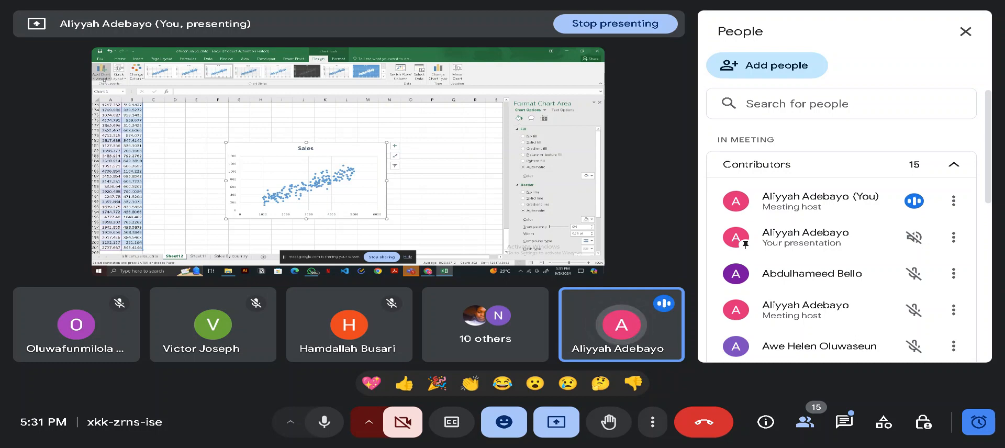
- Add primary horizontal and vertical axis titles to the scatter chart and label them Advertising spend and Sales
left_click(104, 79)
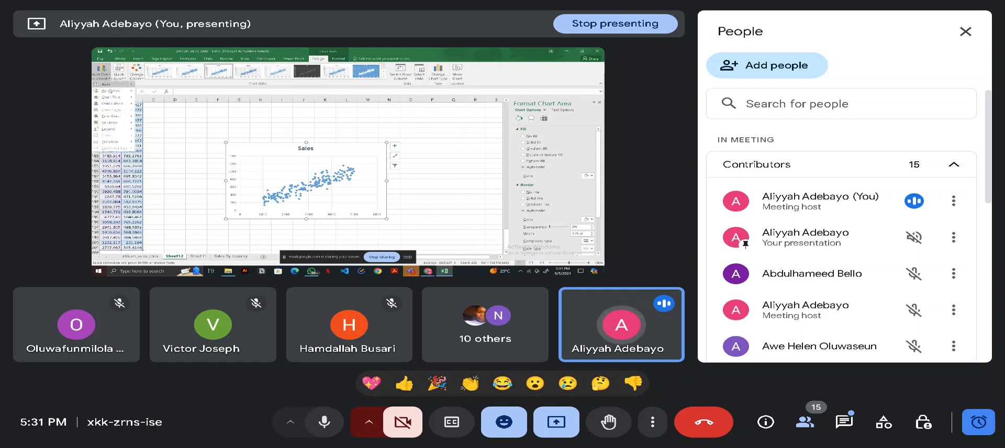
mouse_move(110, 91)
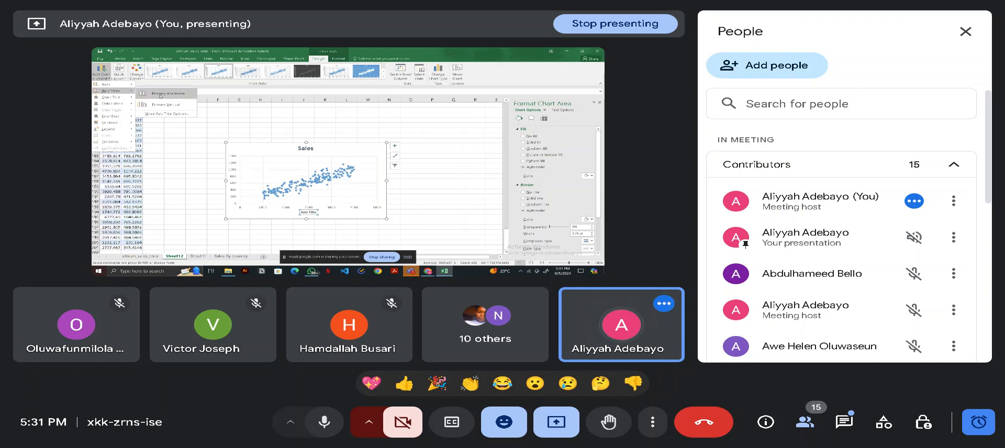
left_click(160, 95)
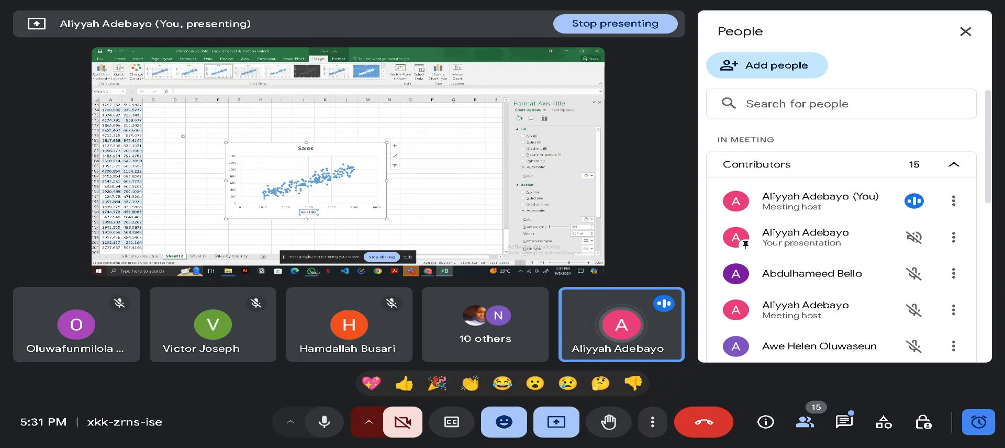
left_click(102, 70)
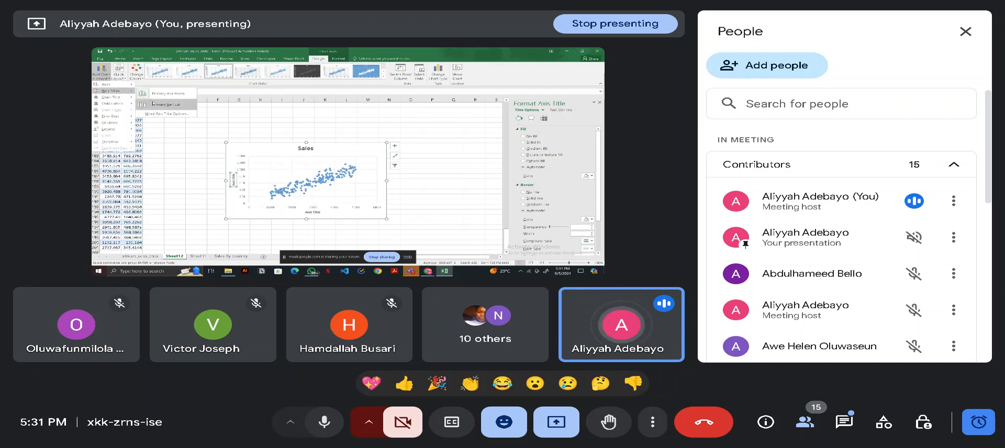
left_click(152, 103)
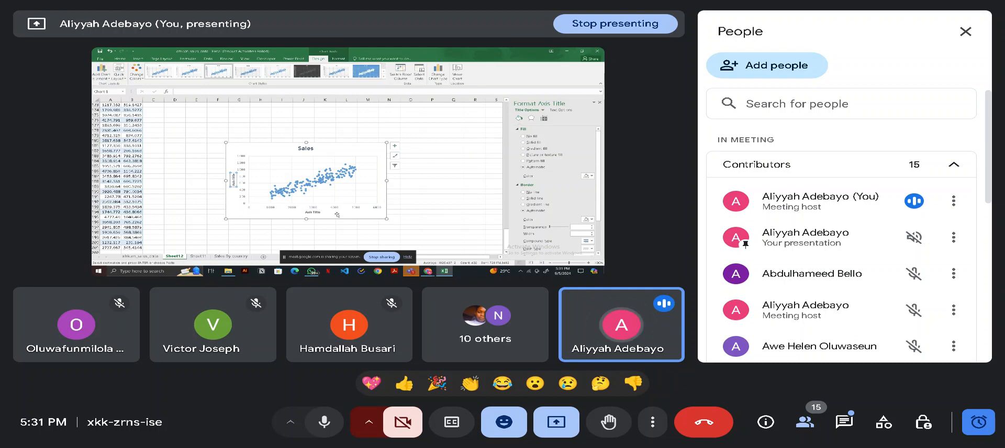
left_click(320, 213)
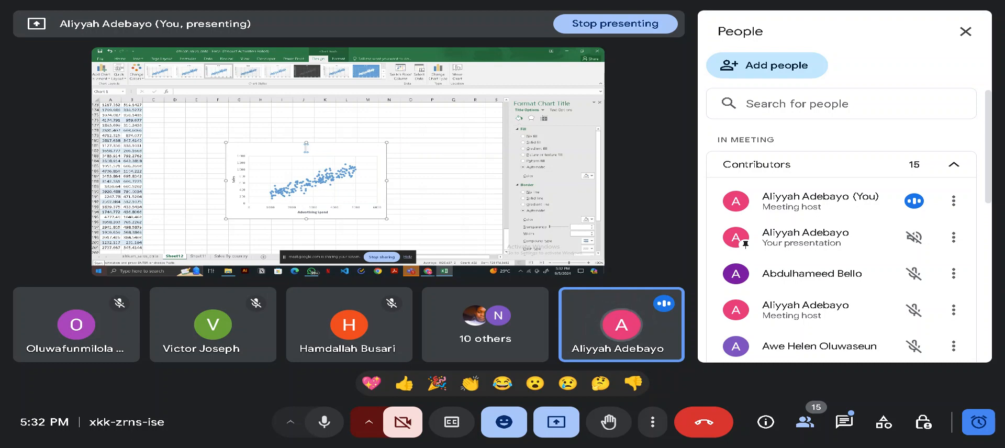
- Change the scatter chart's title to "Relationship between sales and advertising spend"
type("Relations")
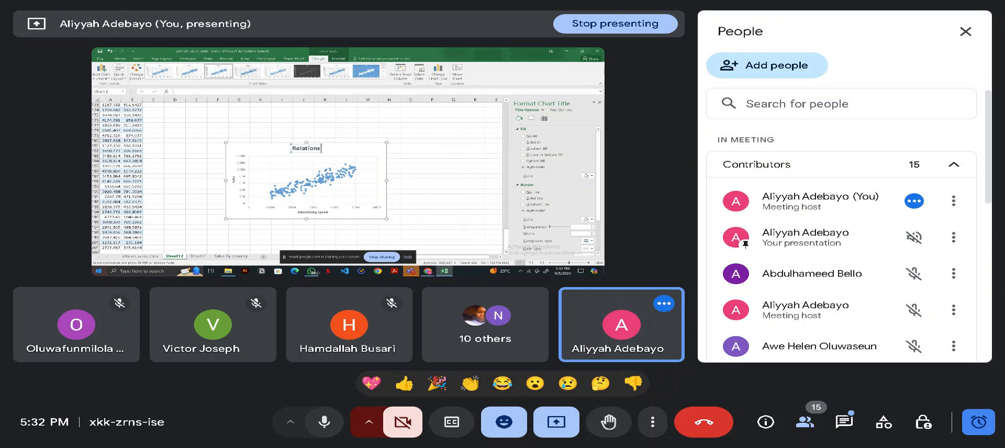
type("hip between sales a")
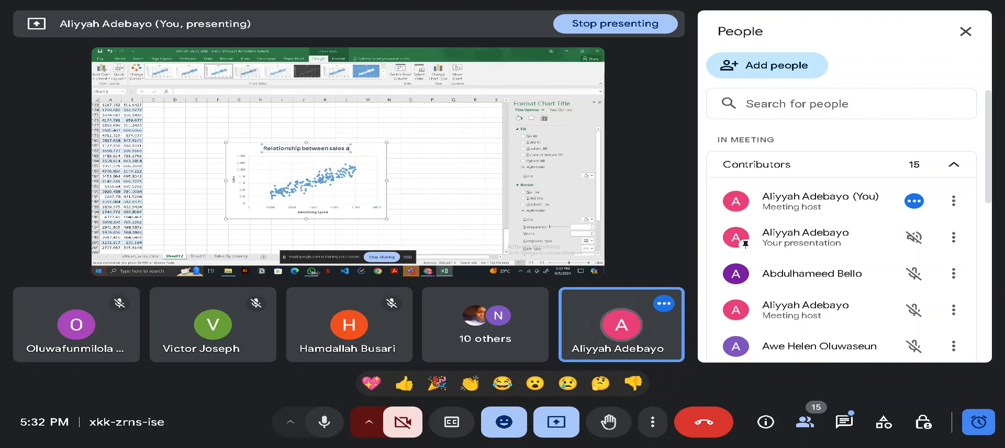
type("nd adver")
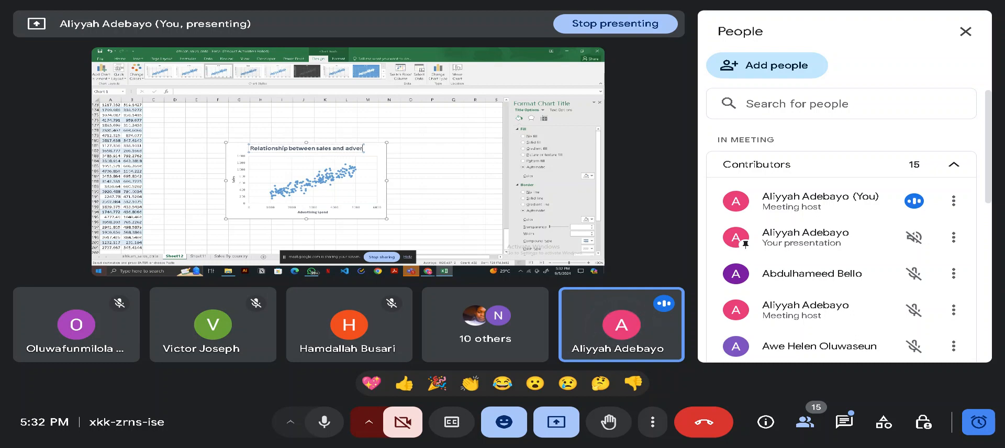
type("tings")
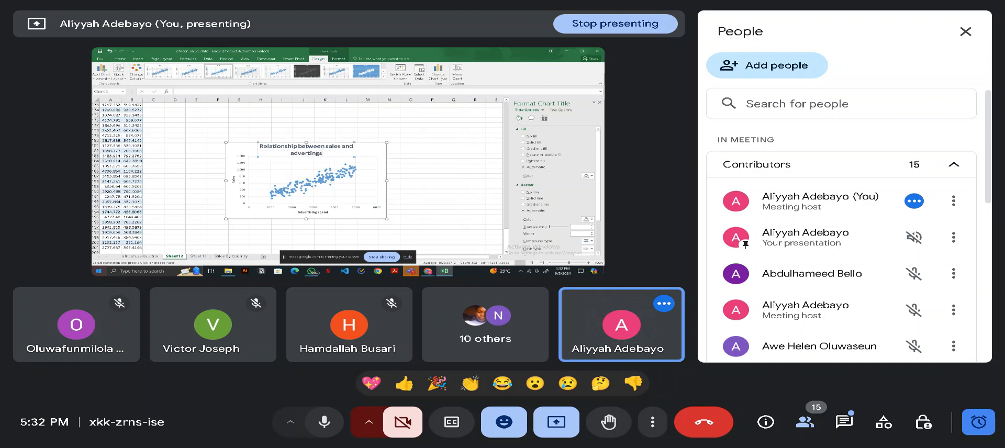
key("BackSpace")
key("BackSpace")
key("BackSpace")
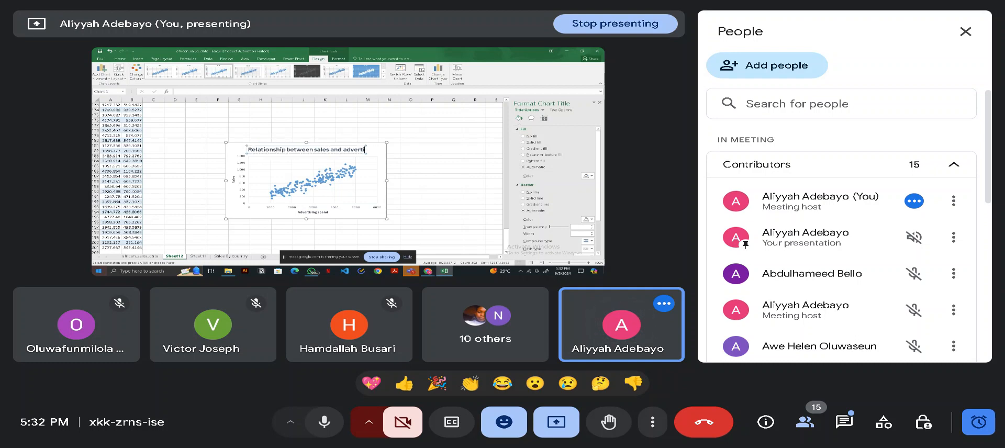
type("sing spen")
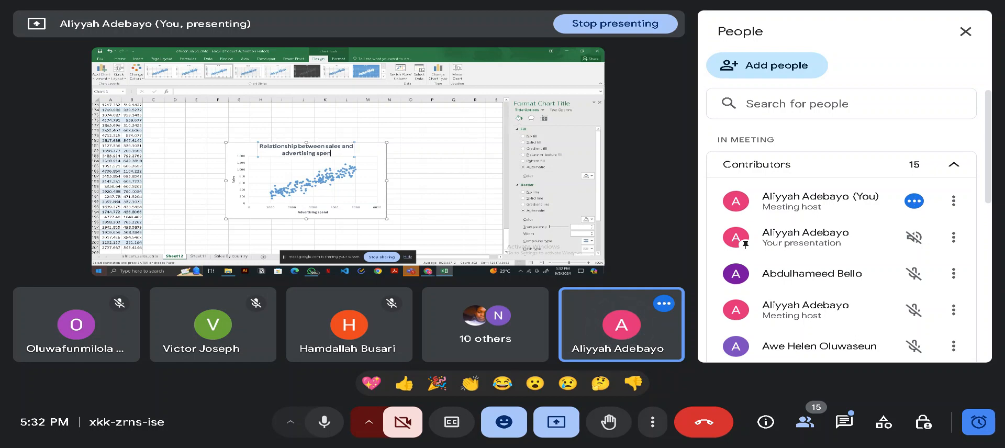
type("d")
- Left-align the scatter chart's title text and reduce its font to the smallest listed size
left_click_drag(355, 154, 386, 155)
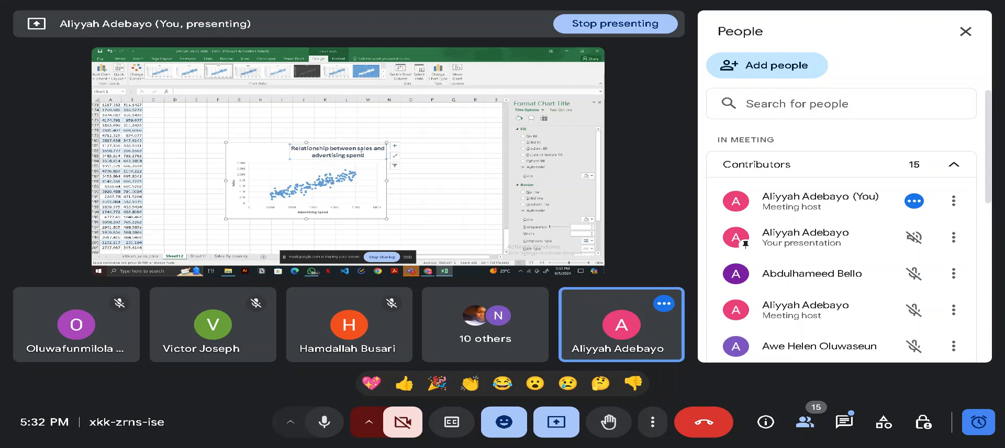
left_click_drag(364, 155, 330, 148)
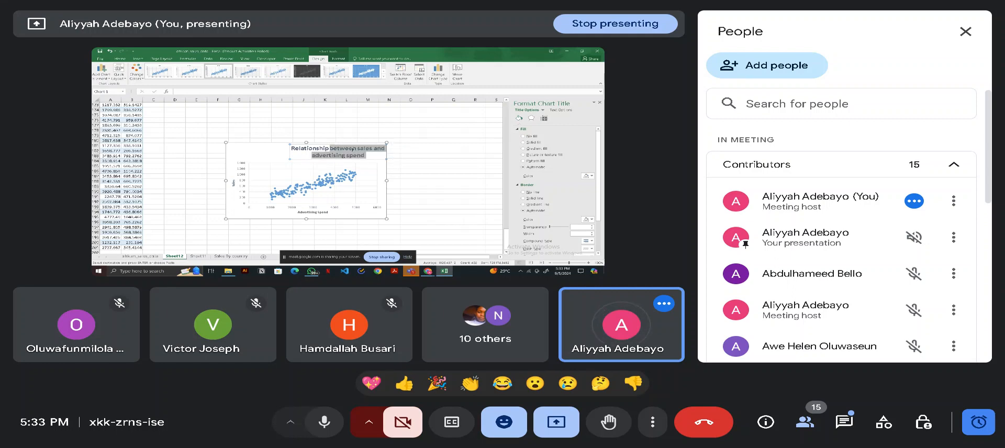
left_click(373, 155)
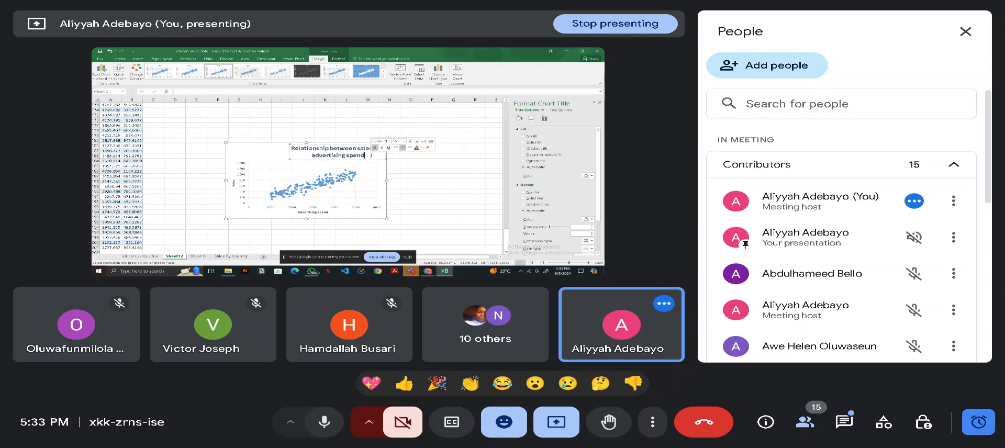
left_click_drag(371, 155, 315, 147)
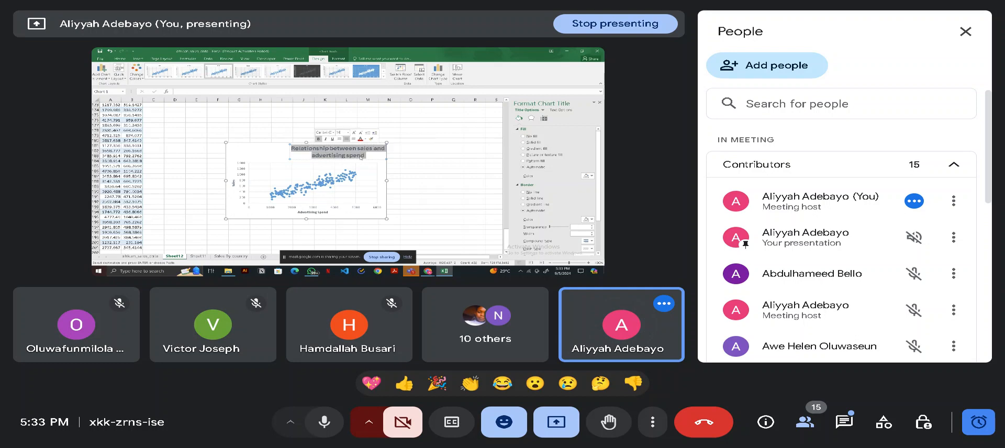
left_click(341, 140)
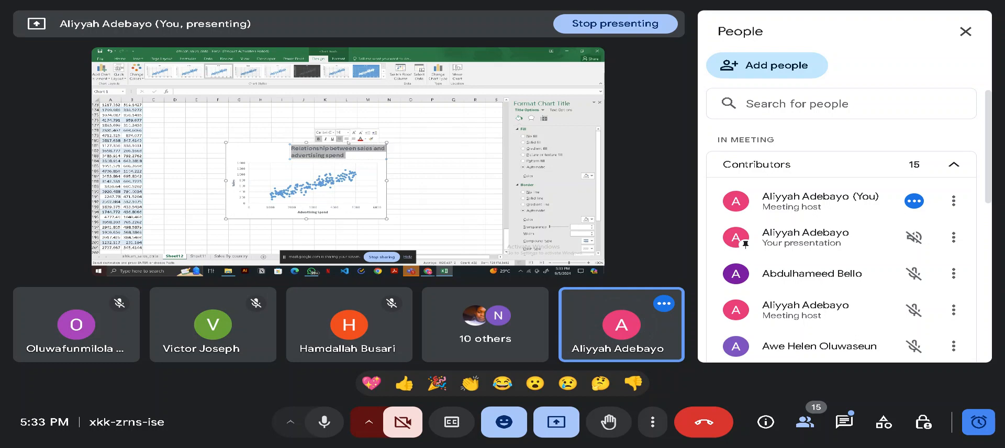
left_click(341, 132)
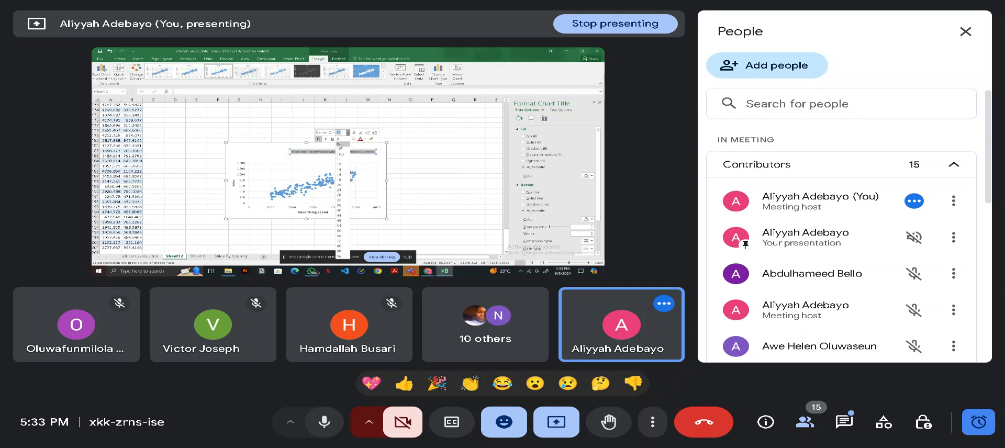
left_click(340, 144)
- Reposition the one-line chart title so it sits centrally above the plot area
left_click_drag(339, 152, 309, 147)
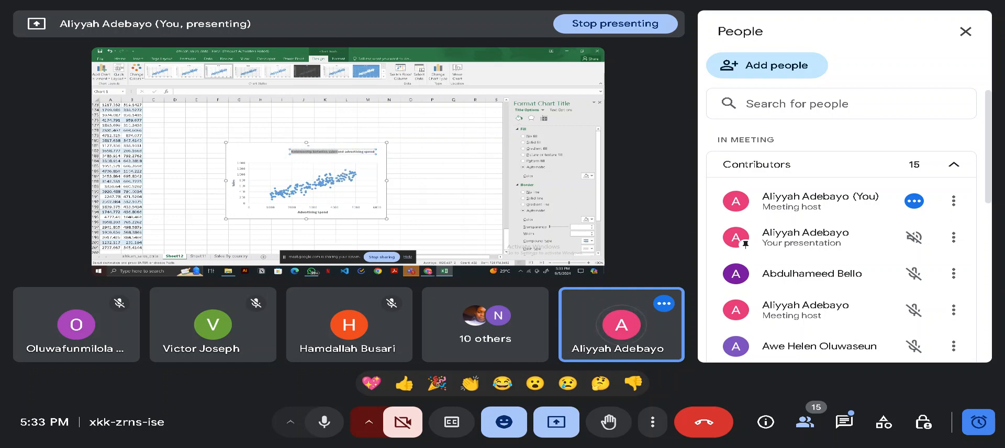
left_click(314, 158)
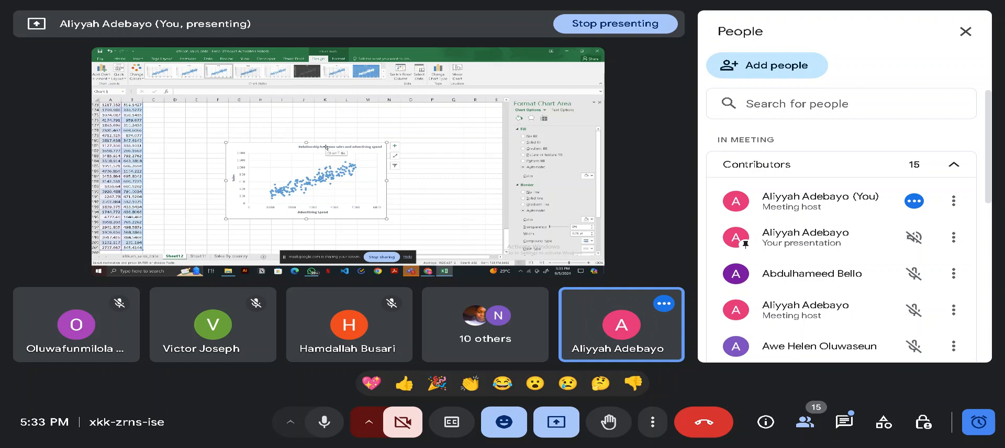
left_click(327, 148)
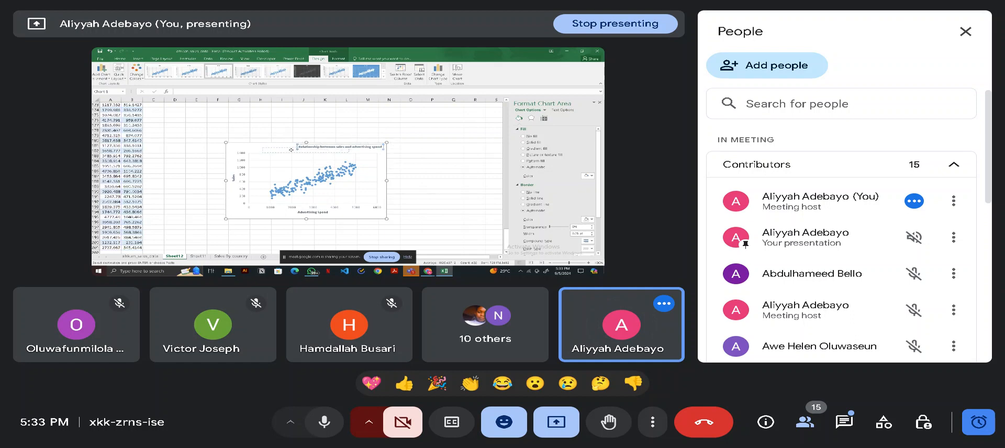
left_click_drag(291, 150, 291, 150)
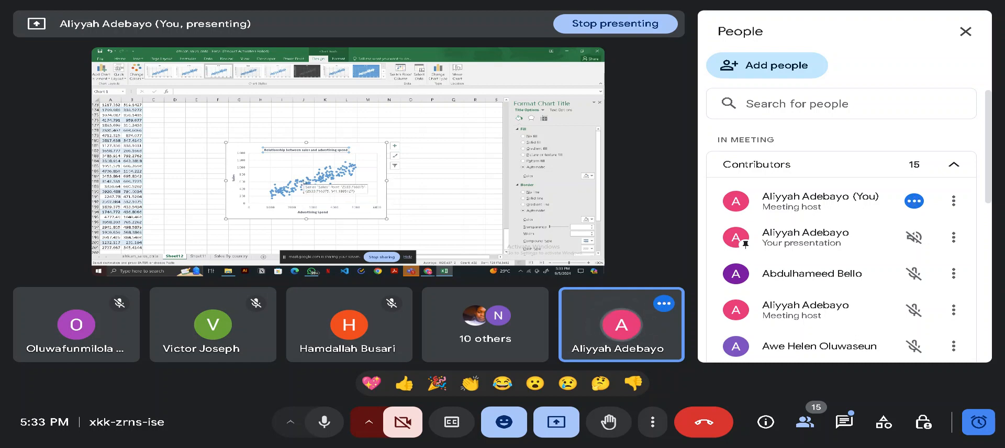
left_click(300, 181)
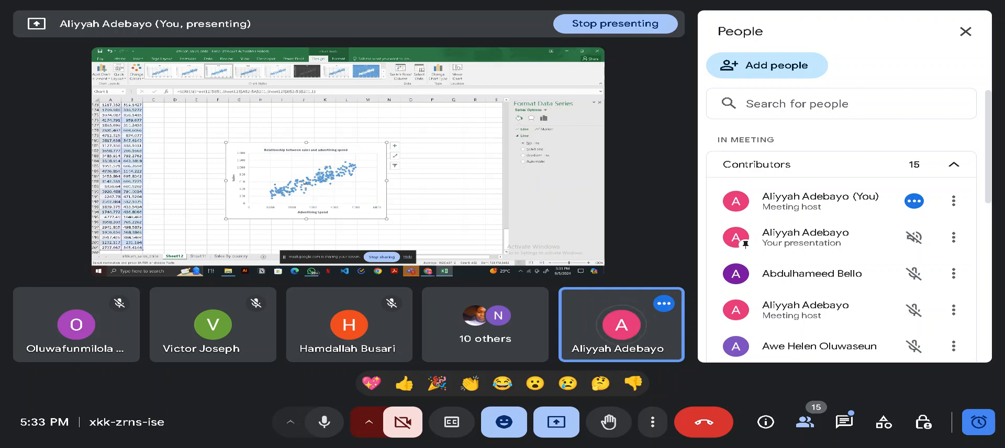
left_click(308, 179)
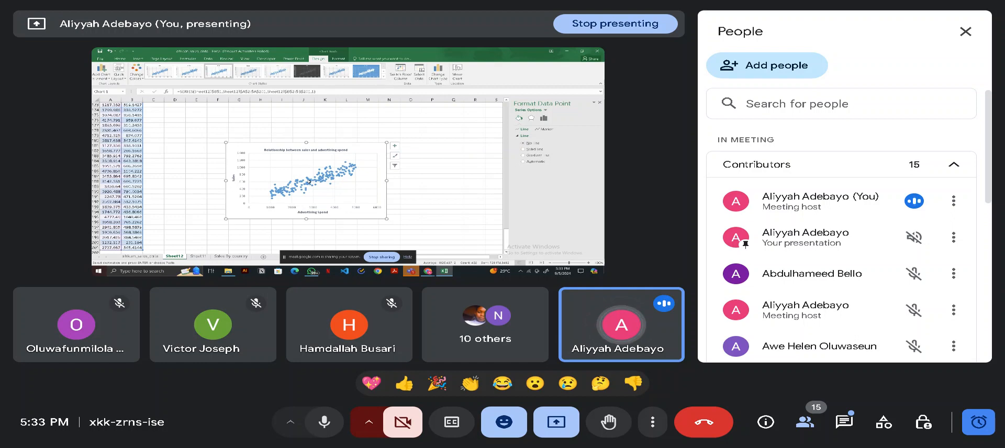
right_click(309, 184)
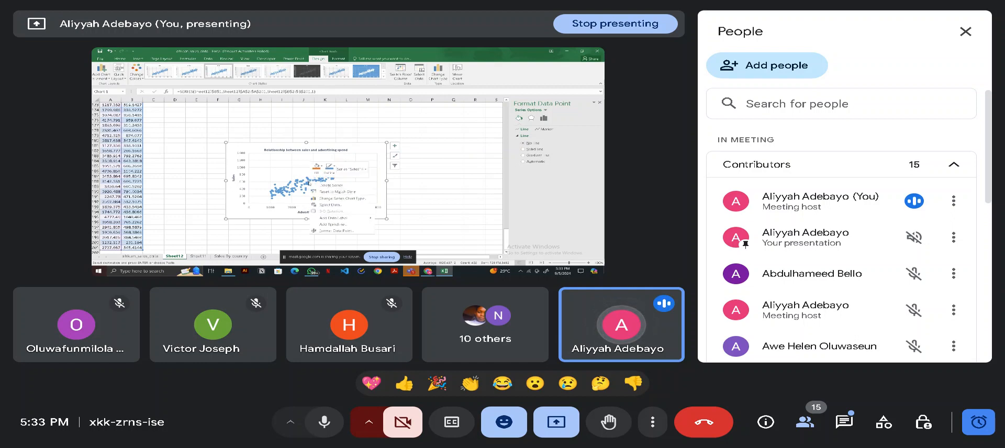
left_click(343, 230)
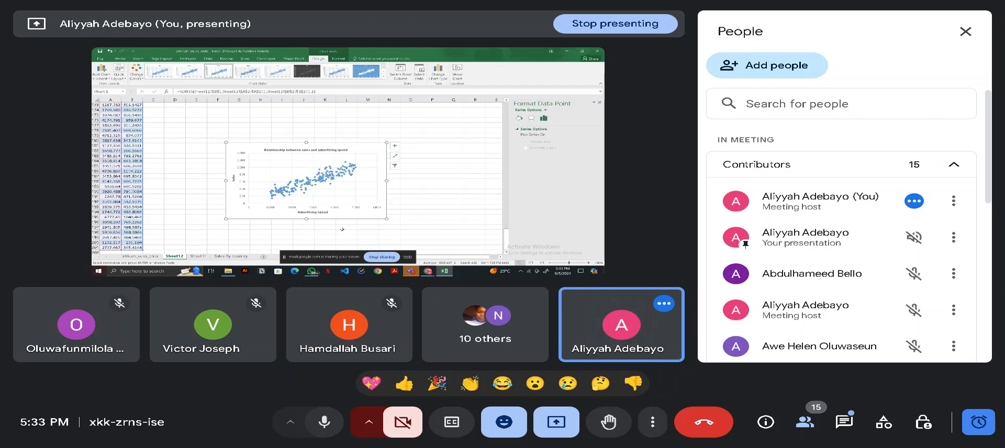
right_click(320, 178)
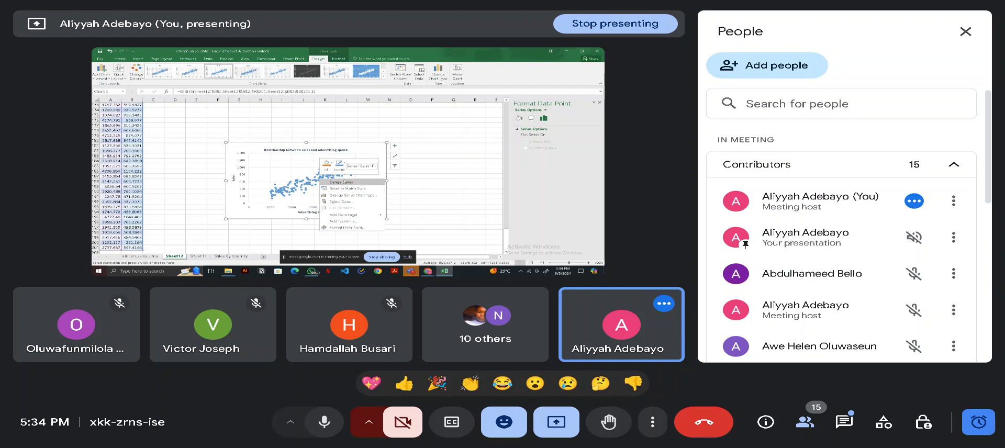
left_click(344, 215)
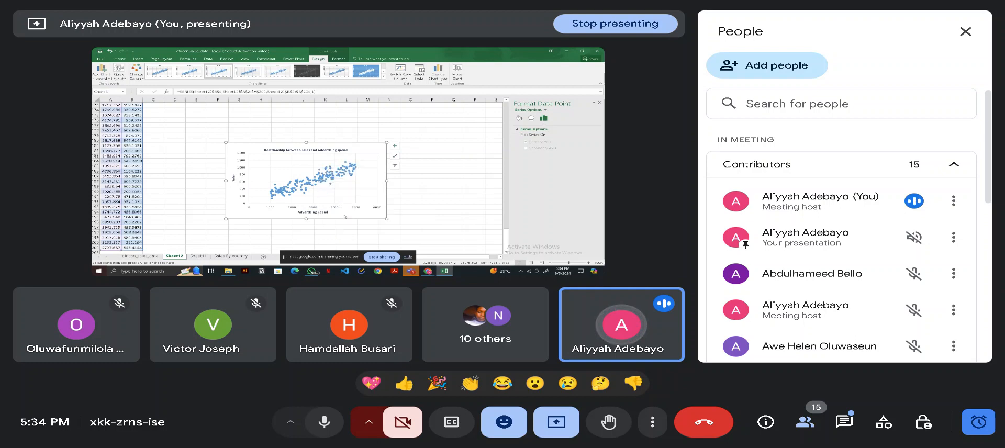
left_click(330, 179)
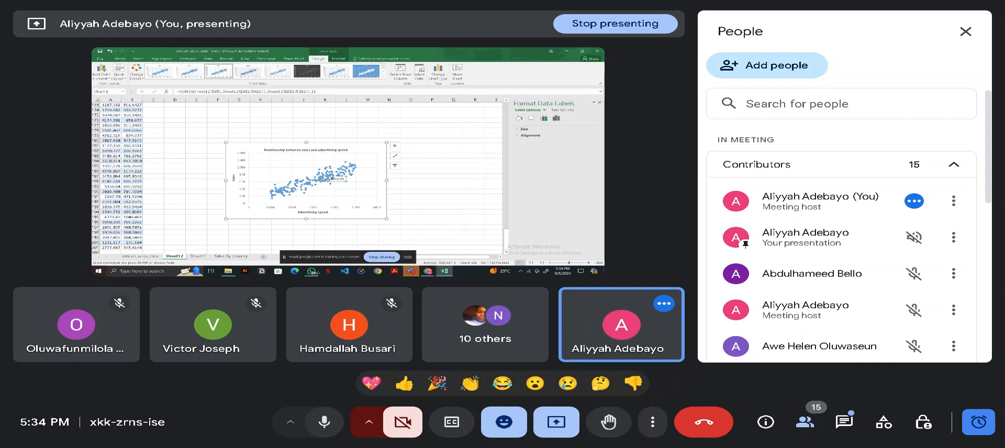
key("Delete")
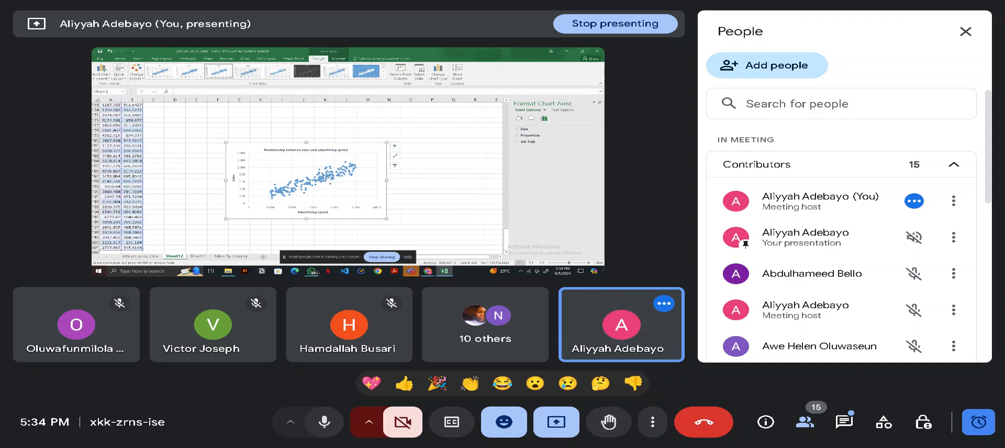
- Add a linear trendline to the scatter series with its R-squared value displayed, and place that label in the chart's upper-right corner
left_click(322, 176)
right_click(322, 175)
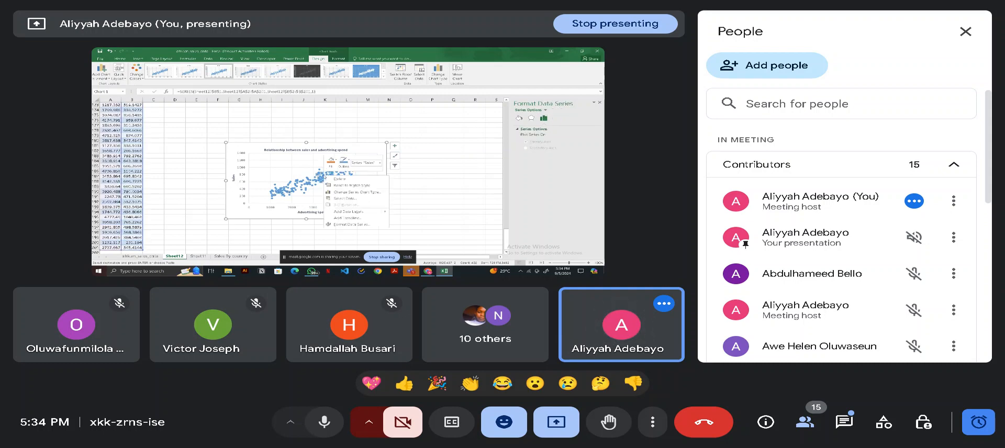
left_click(349, 218)
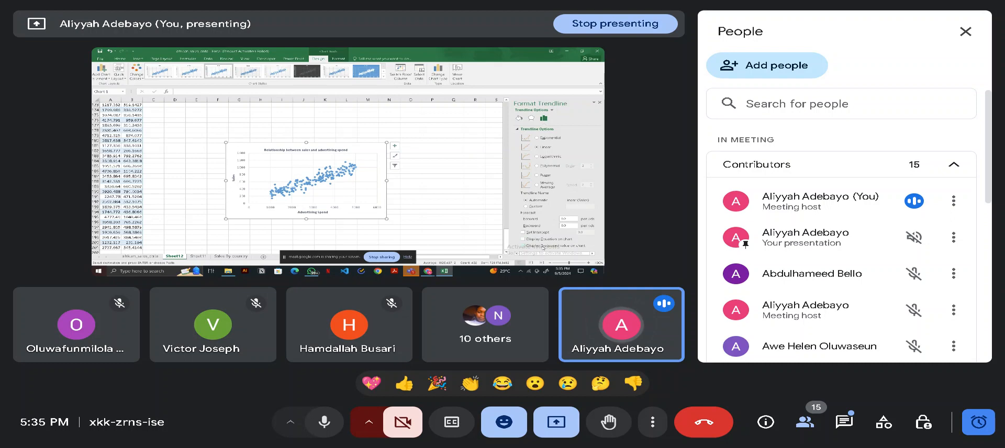
mouse_move(445, 271)
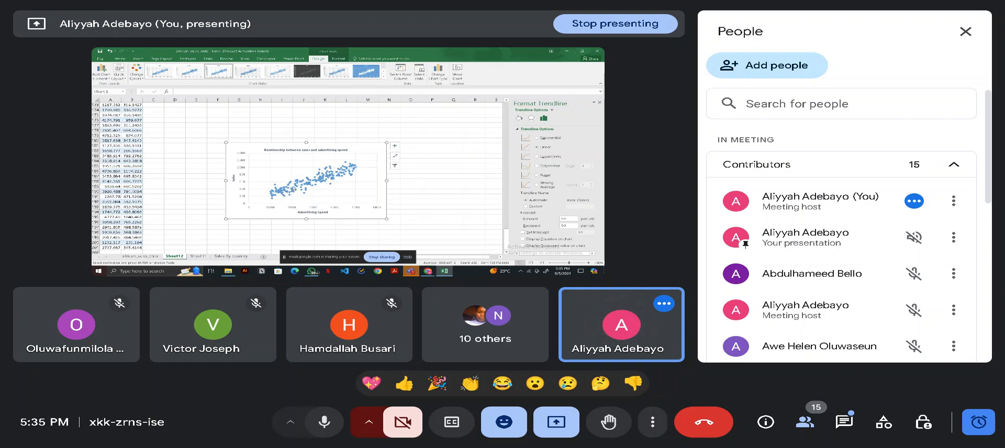
left_click(525, 246)
left_click(335, 166)
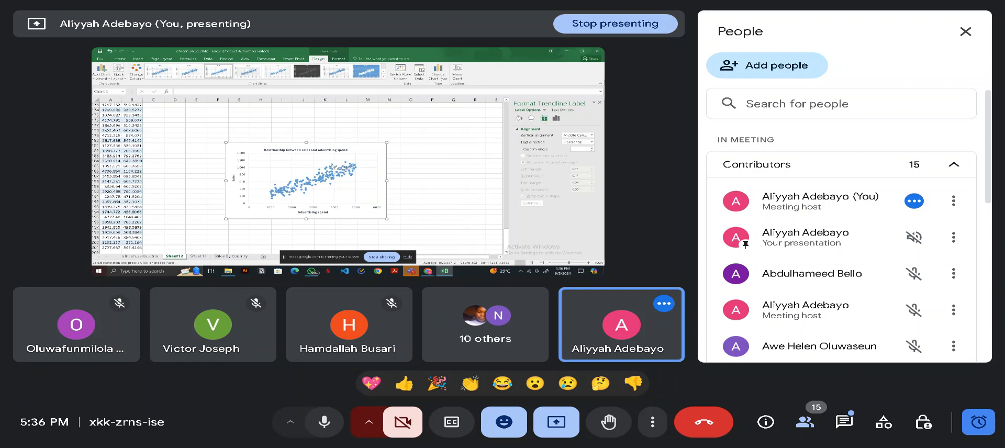
mouse_move(338, 165)
left_mouse_down()
mouse_move(384, 166)
mouse_move(390, 147)
mouse_move(356, 146)
mouse_move(370, 142)
left_mouse_up()
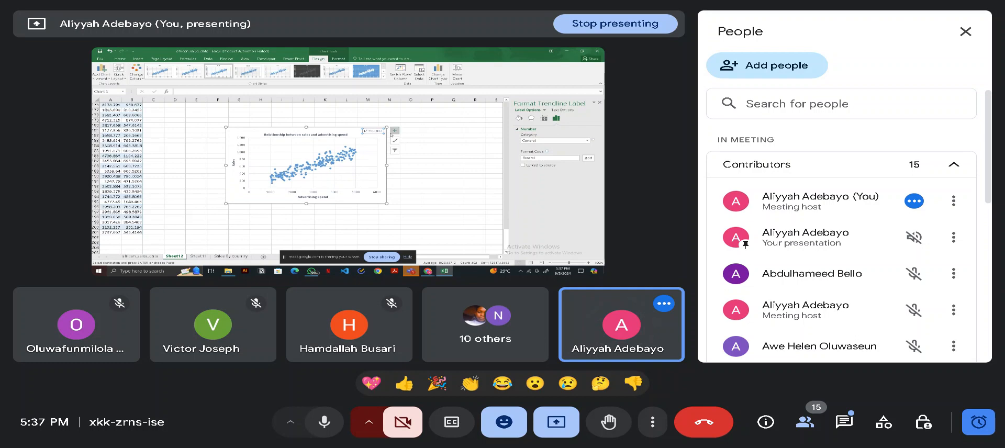
- Add another linear trendline with its equation displayed on the chart, and place the equation label in the lower-left corner
right_click(349, 153)
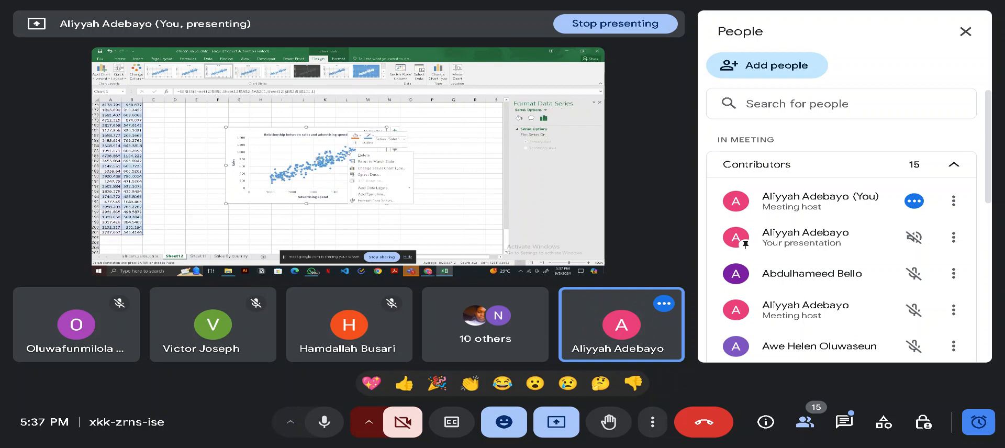
left_click(379, 193)
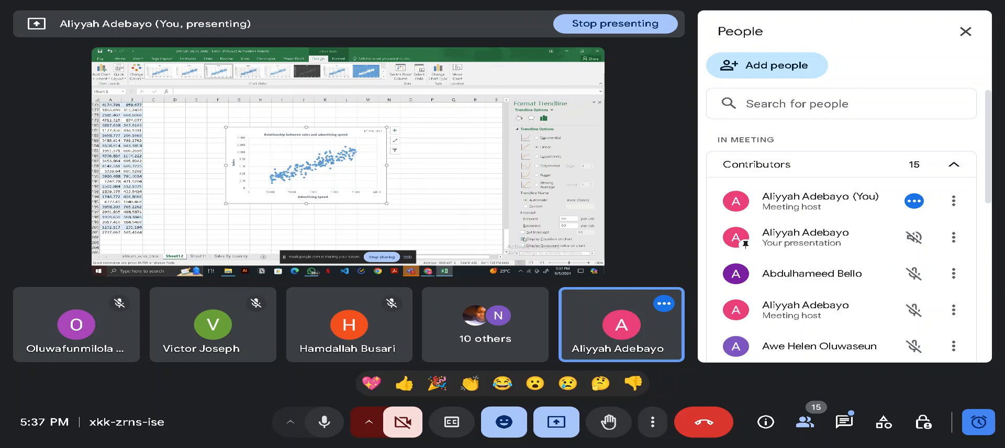
left_click(523, 238)
left_click(338, 152)
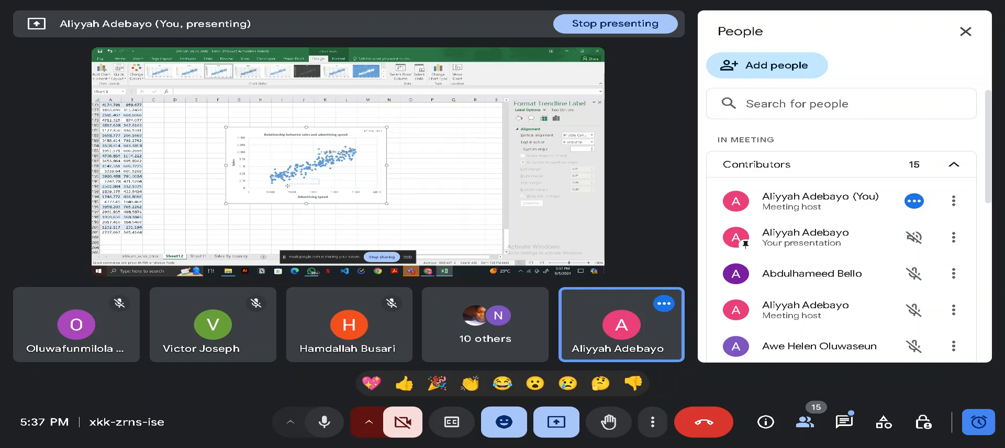
left_click_drag(341, 151, 256, 200)
- Add a new blank worksheet and enter the first four two-digit sample numbers in cells A1:A4
scroll(199, 222, "down", 4)
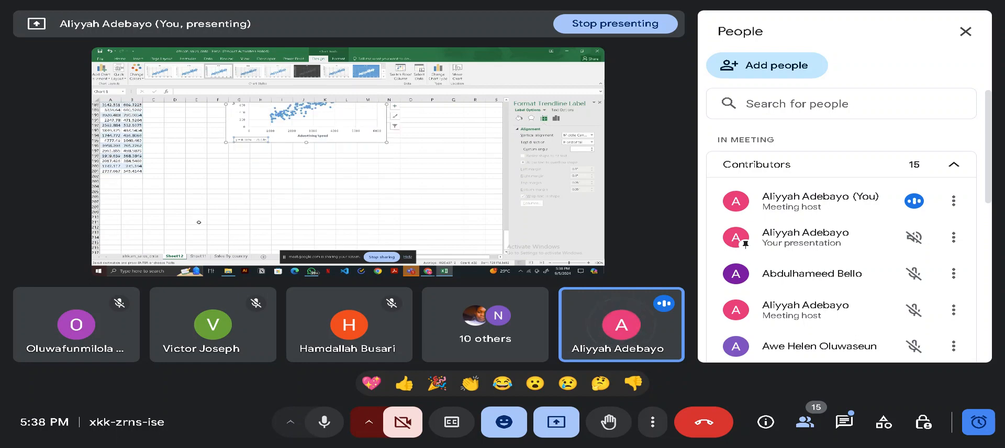
left_click(263, 257)
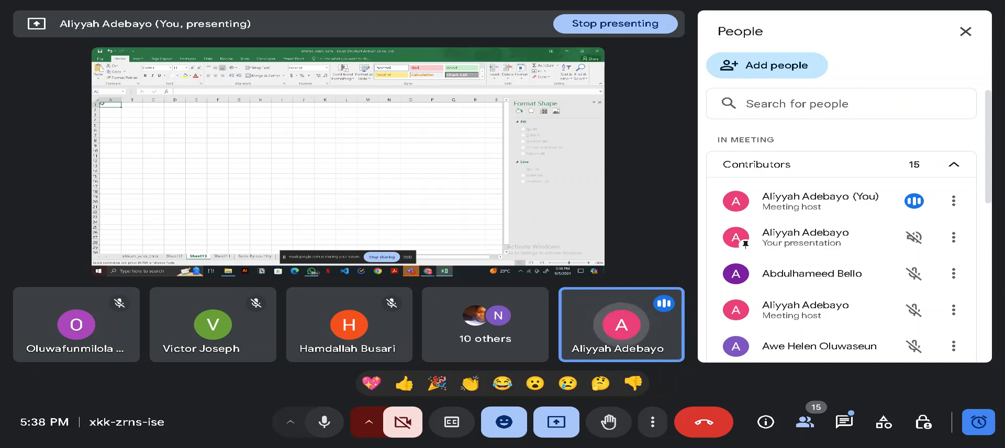
double_click(103, 104)
type("72")
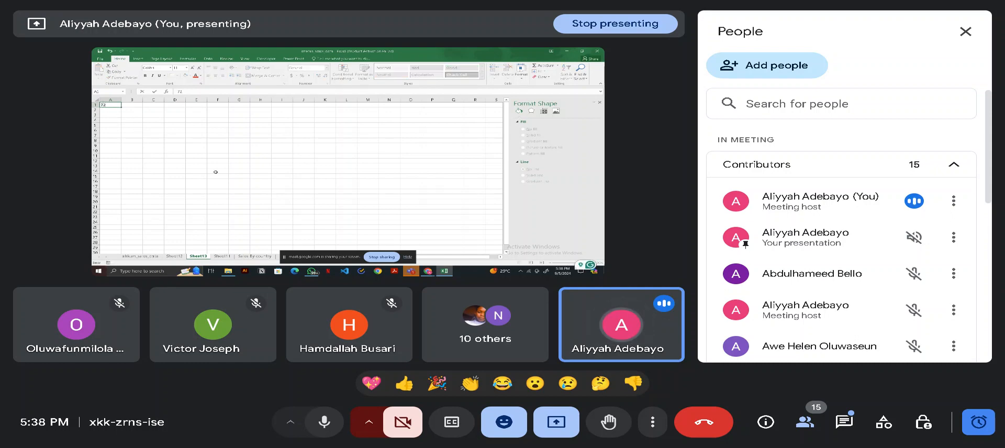
key("Return")
type("8")
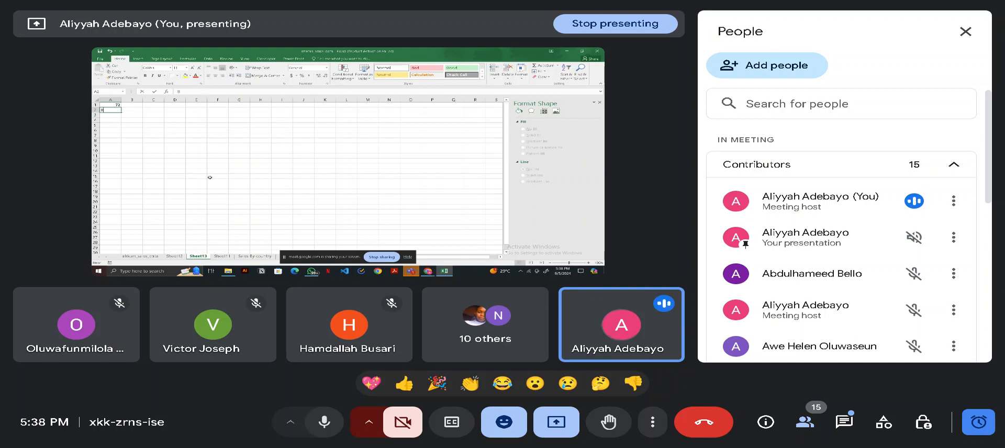
type("0")
key("Return")
type("6")
key("Return")
type("60")
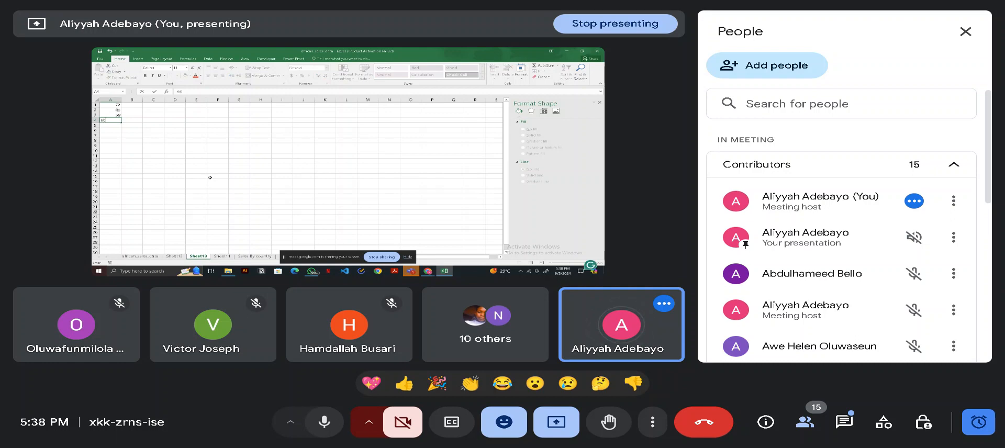
key("Return")
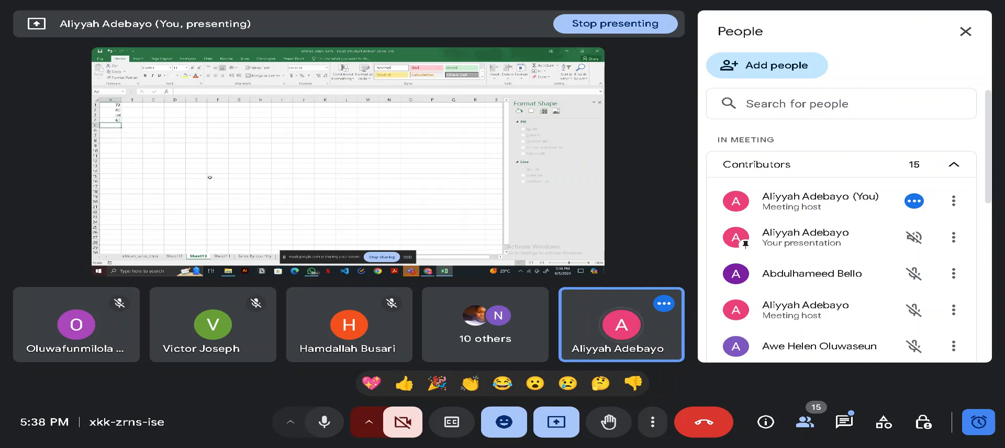
- Continue the sample list with 62, 67 and 38 in A5:A7, another number in A8, and 45 in A9
type("62")
key("Return")
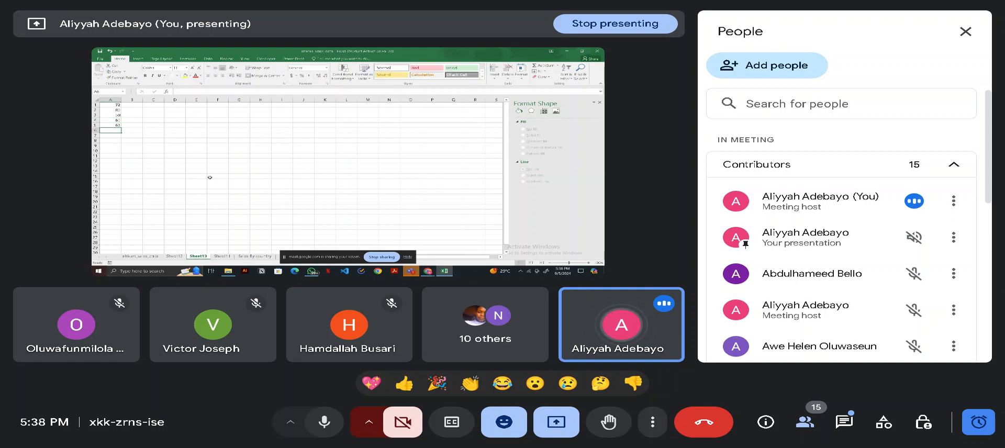
type("67")
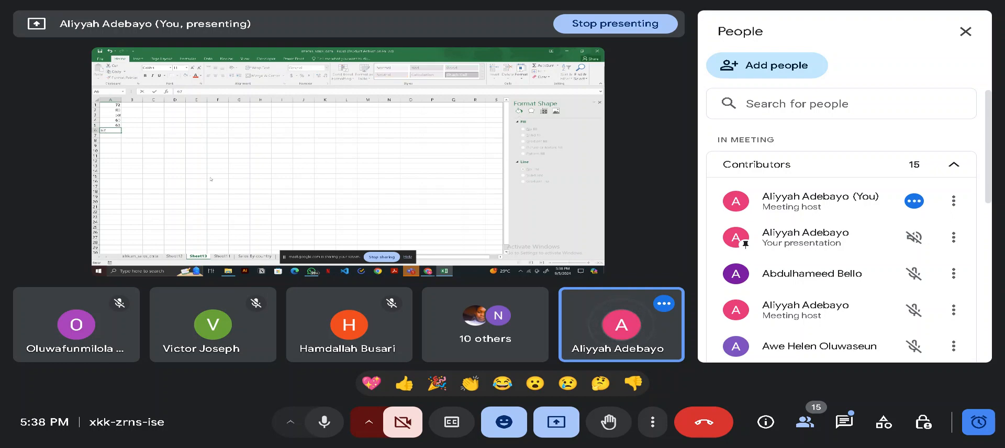
key("Return")
type("38")
key("Return")
type("7061")
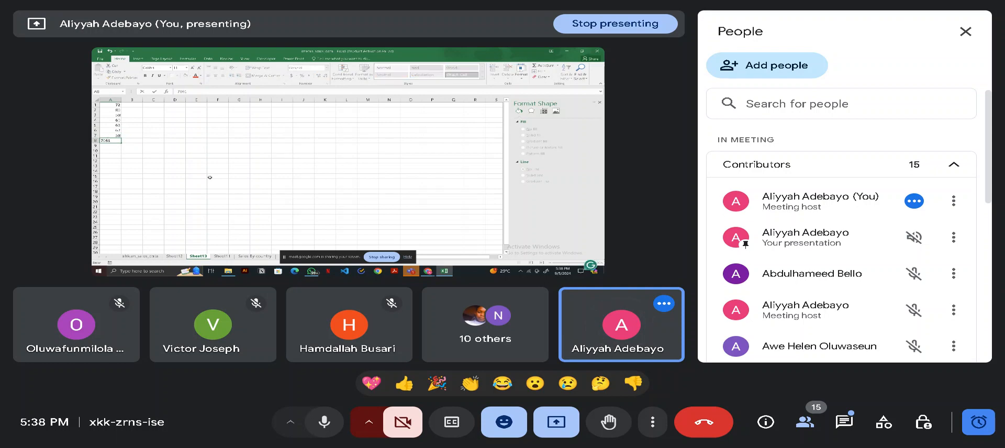
key("Return")
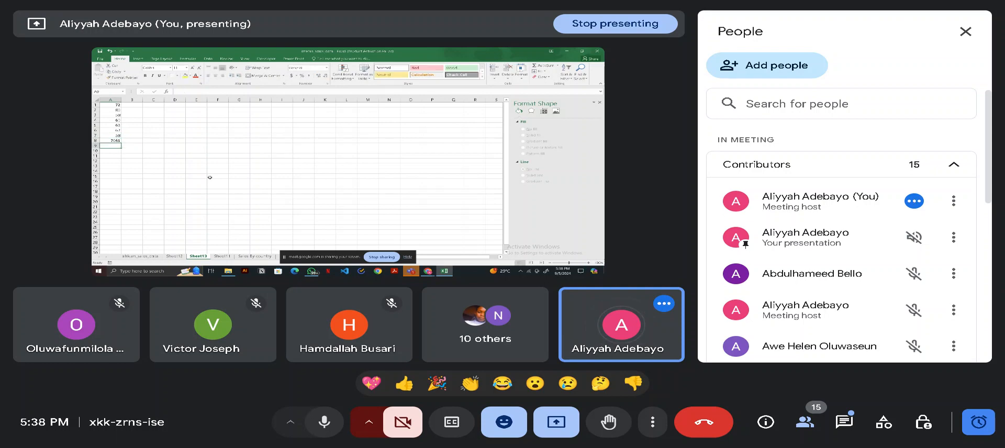
type("45")
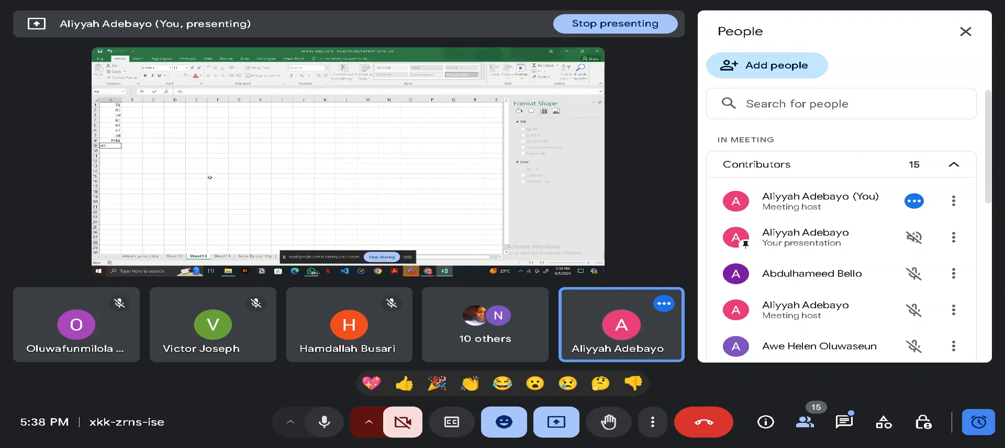
key("Return")
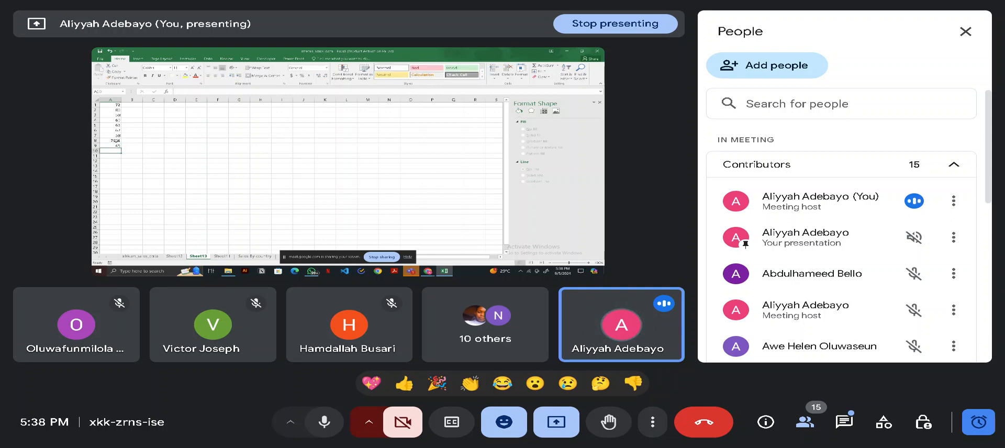
- Correct the overlong entry in A8 to the two-digit number 71, and enter 61 in A10
left_click(118, 140)
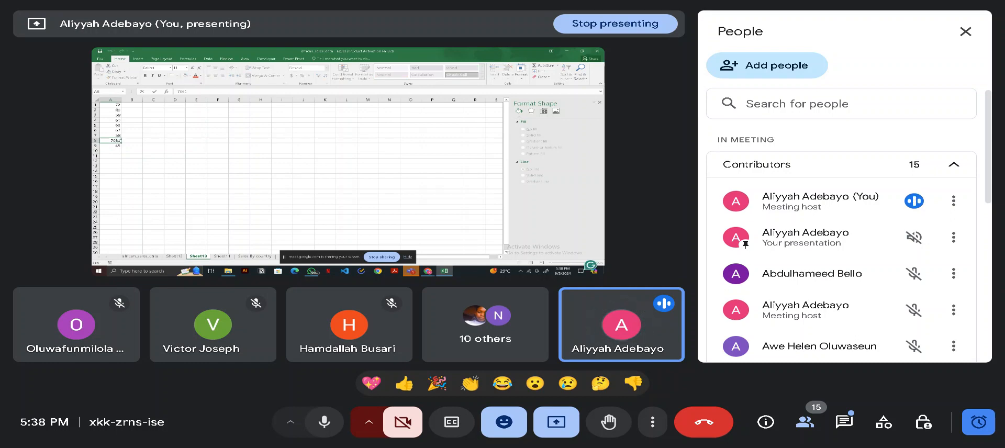
key("Delete")
key("Delete")
left_click(117, 150)
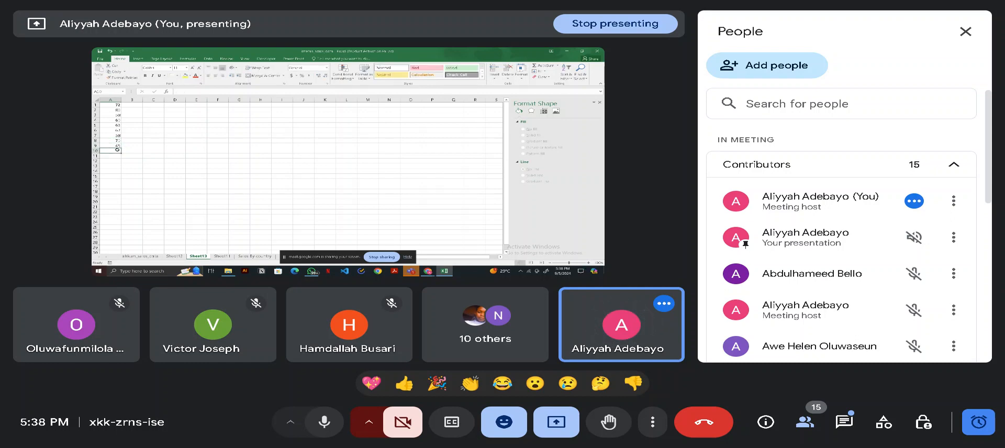
type("61")
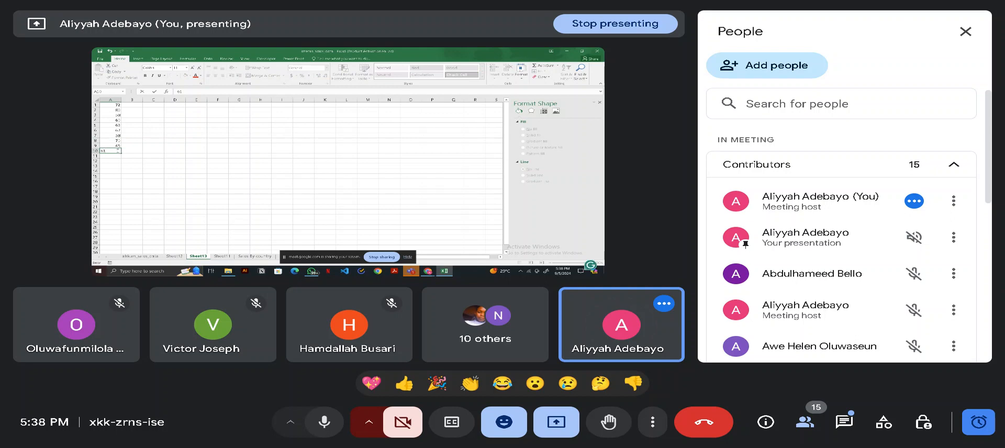
key("Return")
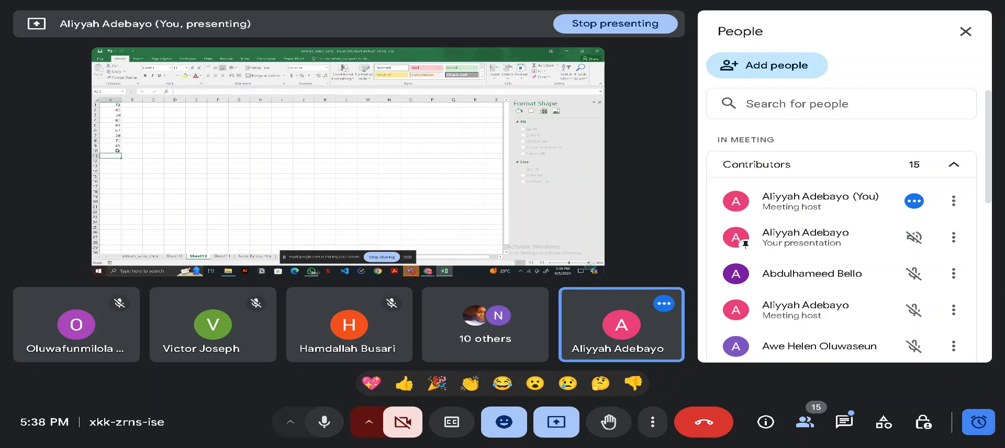
- Select the ten sample numbers in A1:A10
left_click(112, 105)
left_click_drag(112, 104, 116, 150)
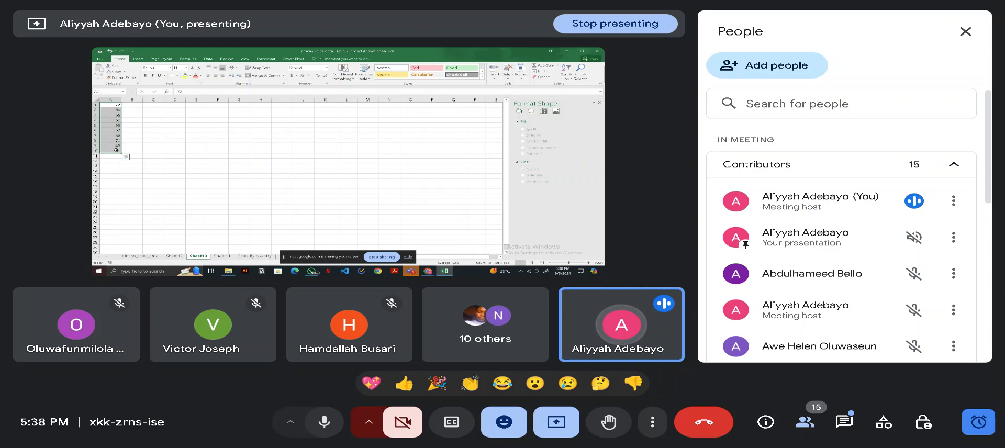
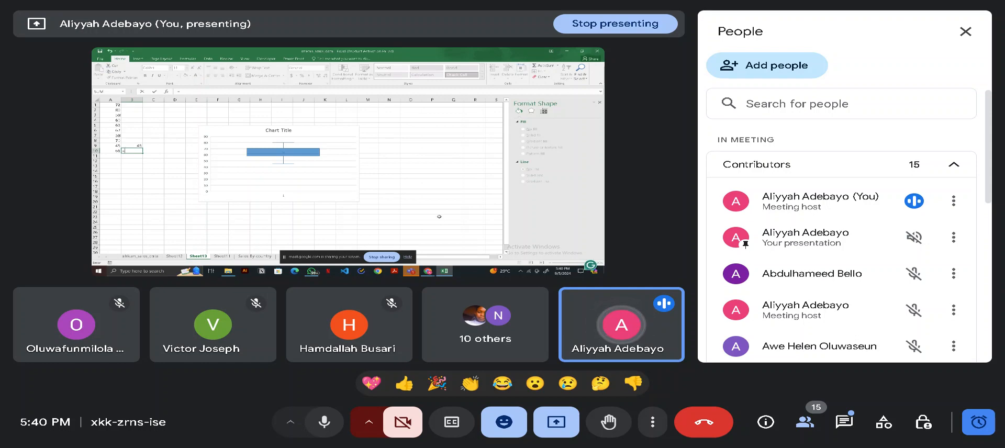
- Start a quartile formula in B10 and move the box-and-whisker chart slightly down and left on the sheet
type("quar")
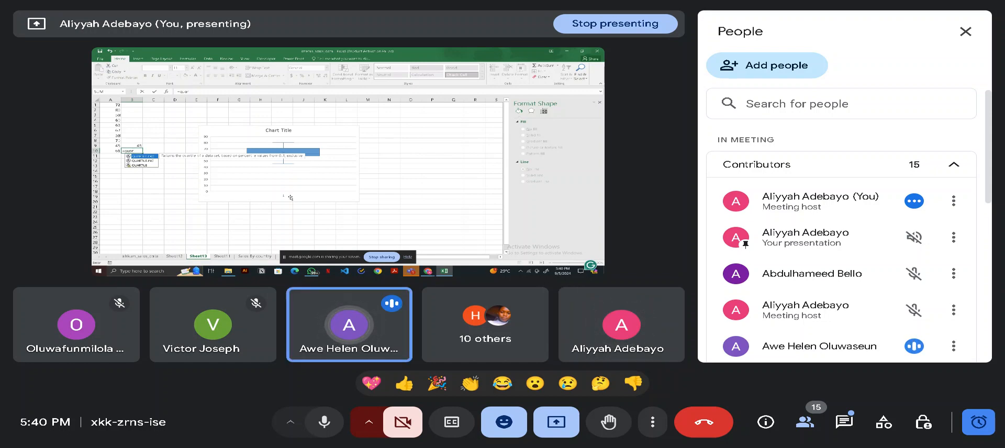
left_click(256, 223)
scroll(278, 193, "up", 3)
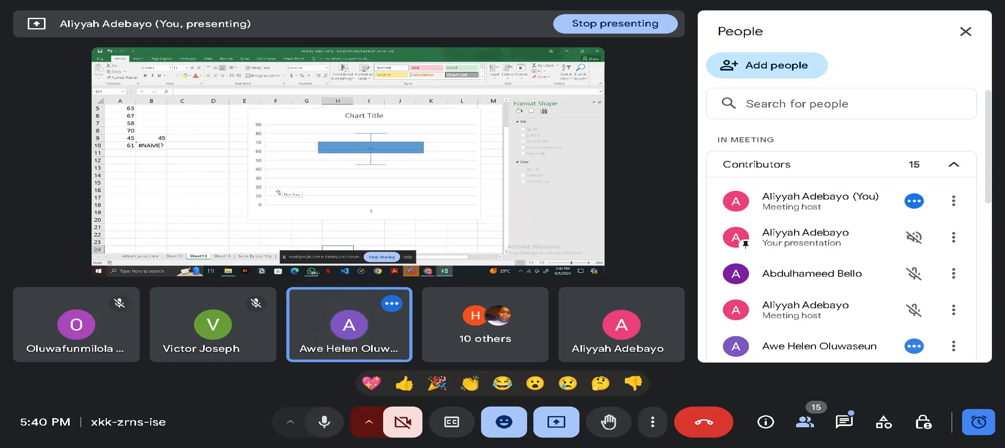
left_click(273, 216)
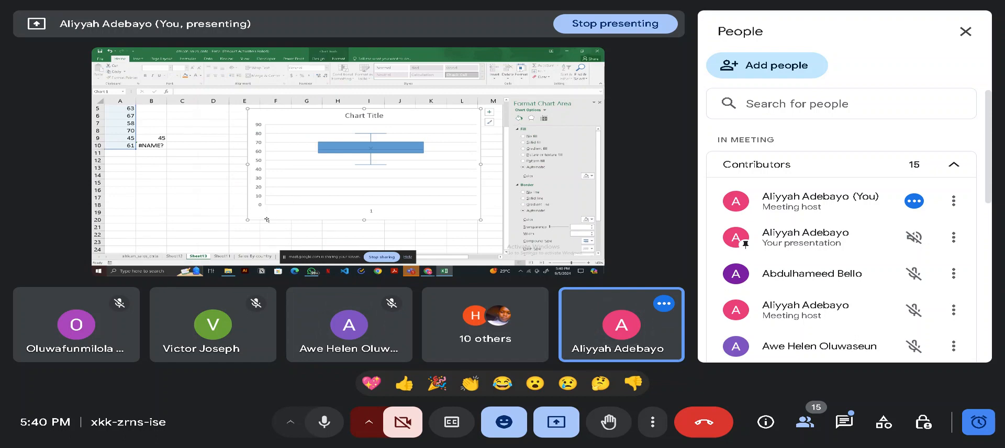
left_click_drag(396, 121, 390, 134)
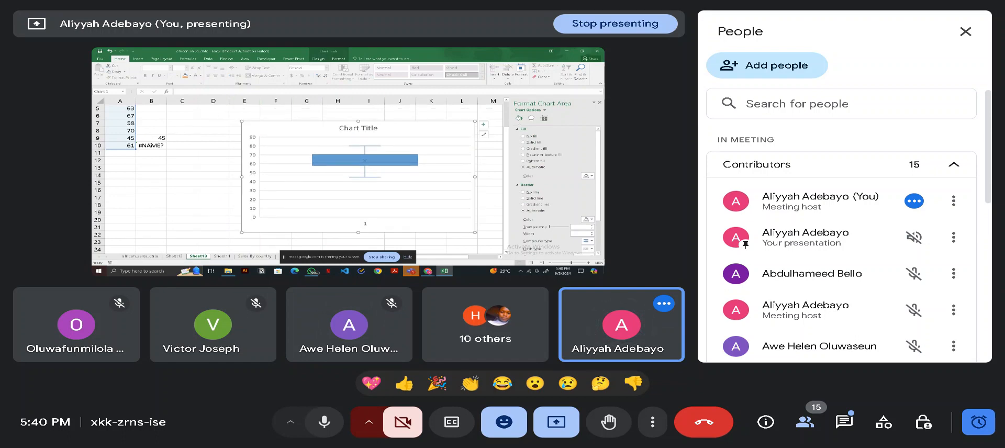
- Complete the formula in B10 as QUARTILE.EXC over A1:A10 with quart 1 to calculate the first quartile
left_click(151, 145)
double_click(150, 145)
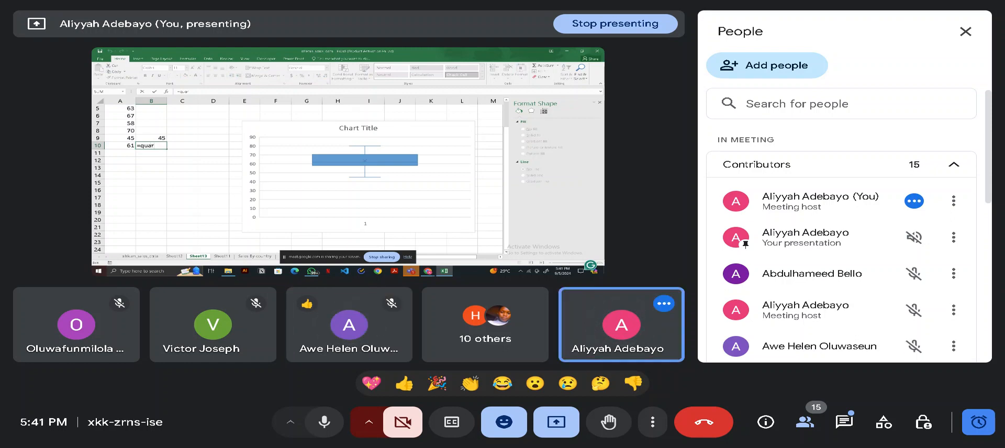
type("t")
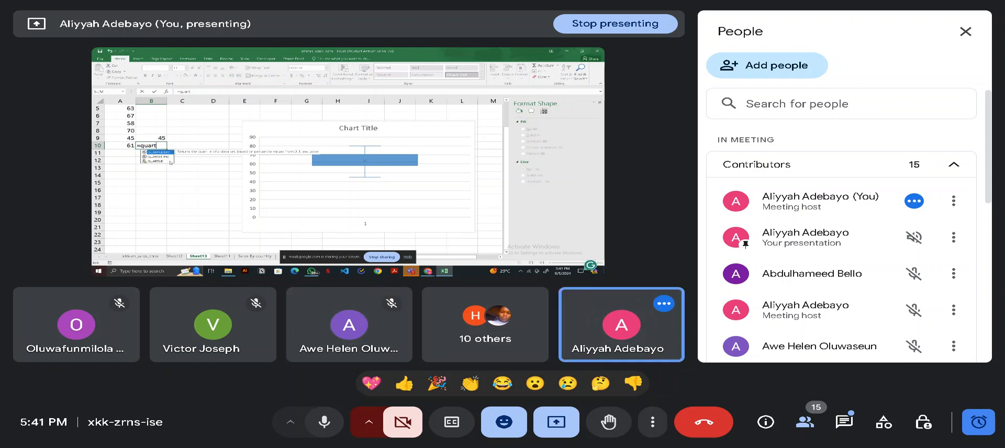
key("Tab")
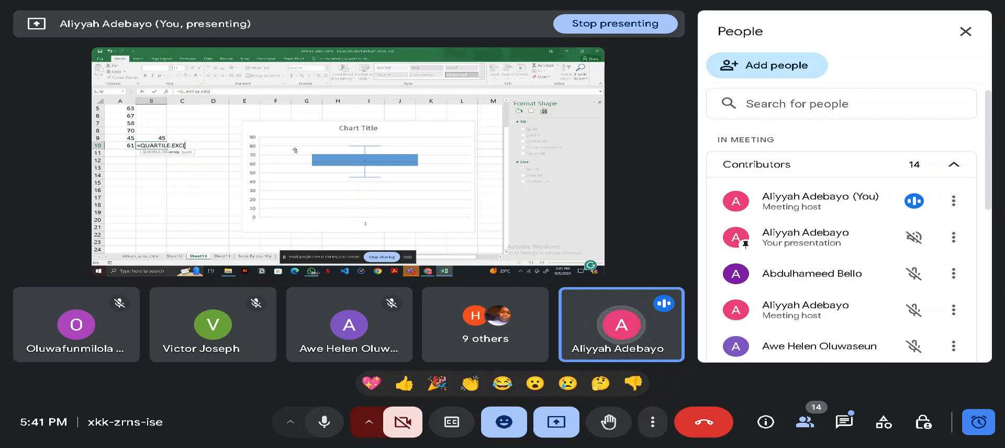
scroll(295, 150, "up", 2)
left_click_drag(113, 110, 122, 172)
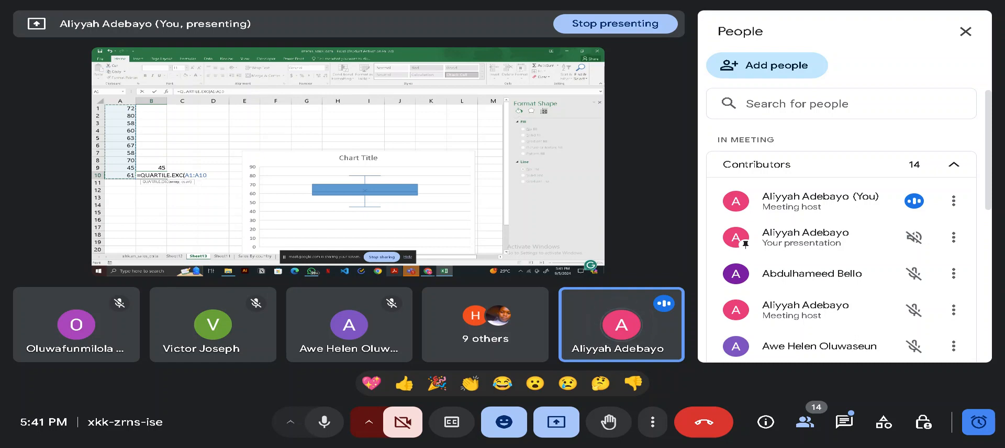
type(",")
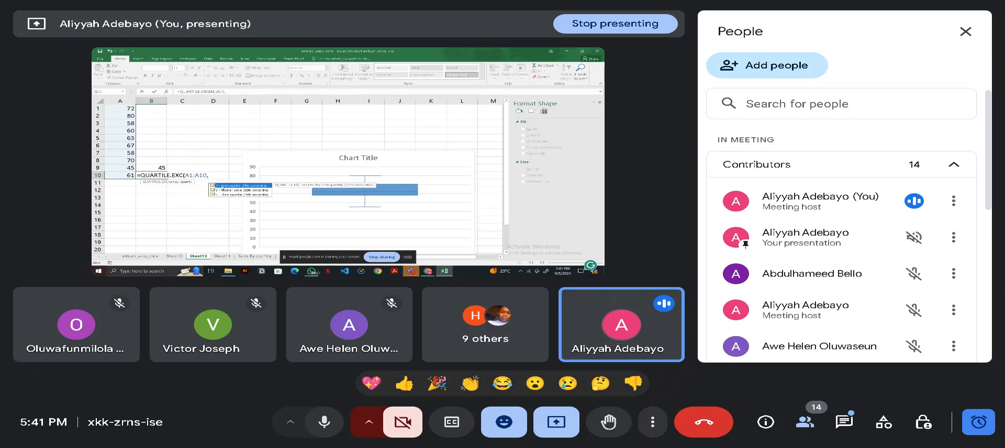
type("1")
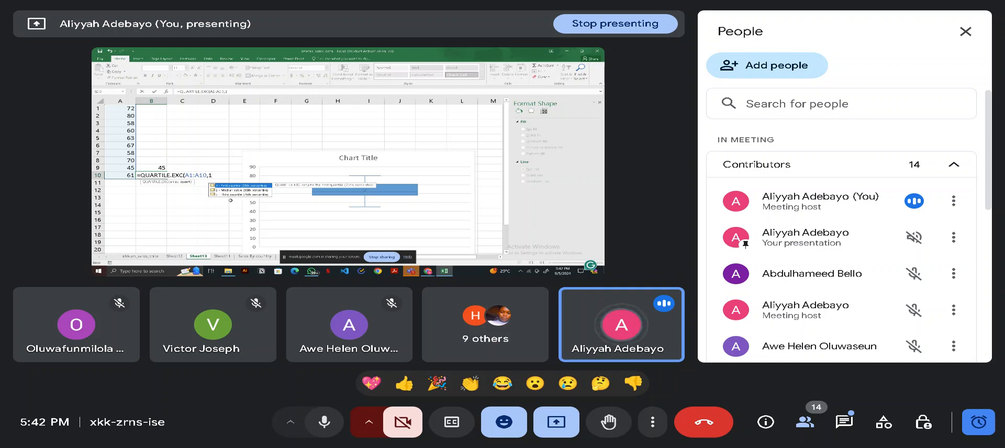
key("Return")
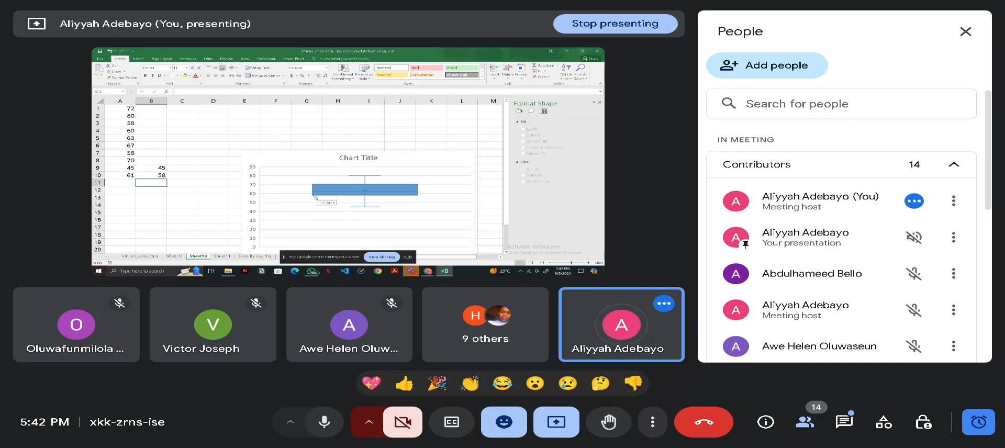
- Calculate the mean of the sample numbers in B8 with an AVERAGE formula over A1:A10
mouse_move(314, 197)
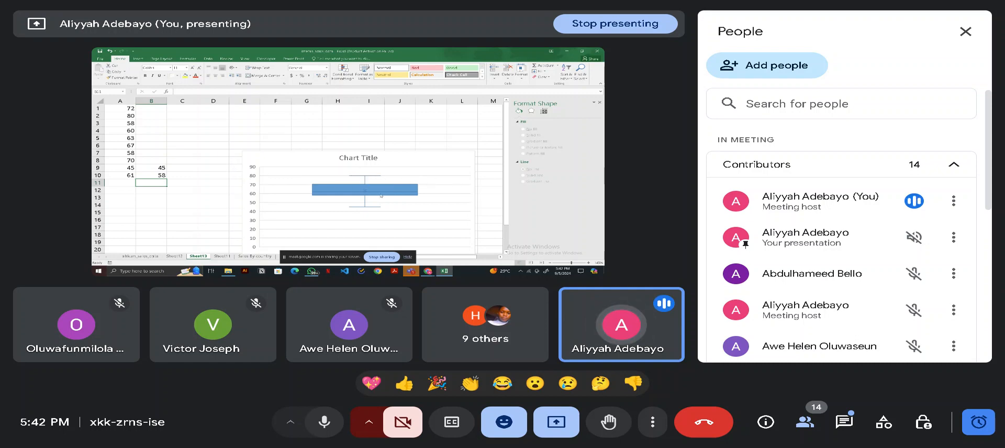
mouse_move(365, 193)
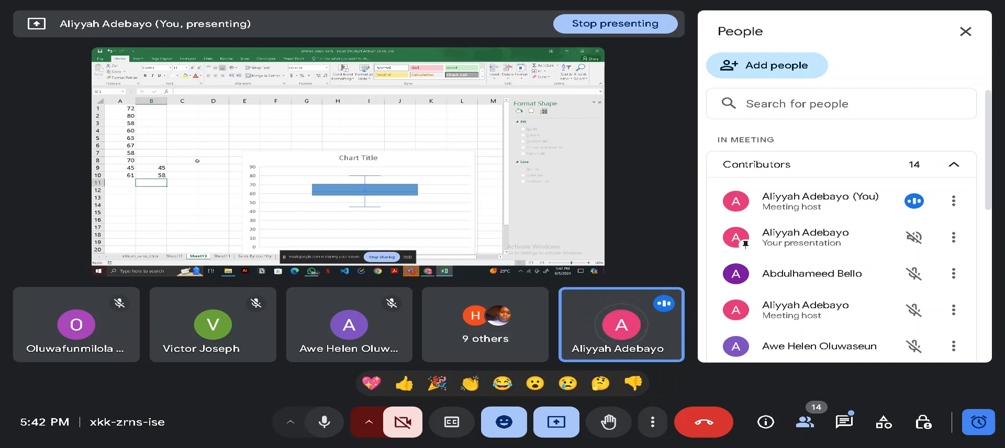
left_click(157, 161)
double_click(158, 162)
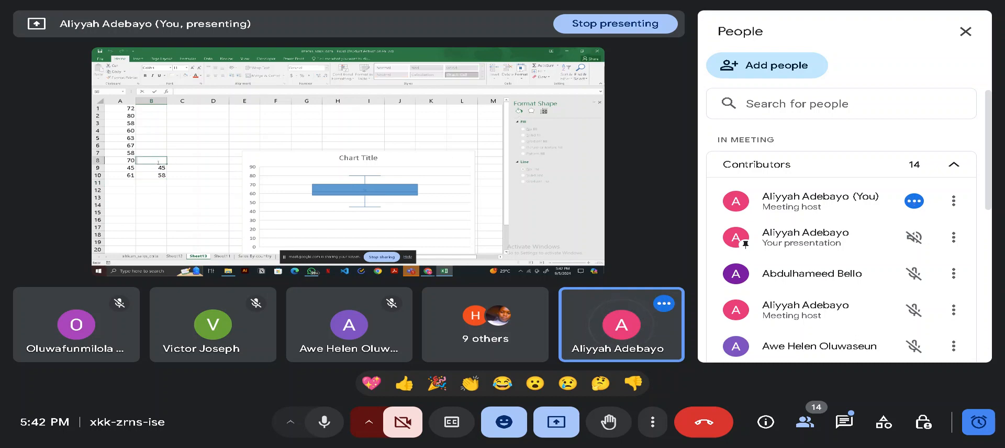
type("=aver")
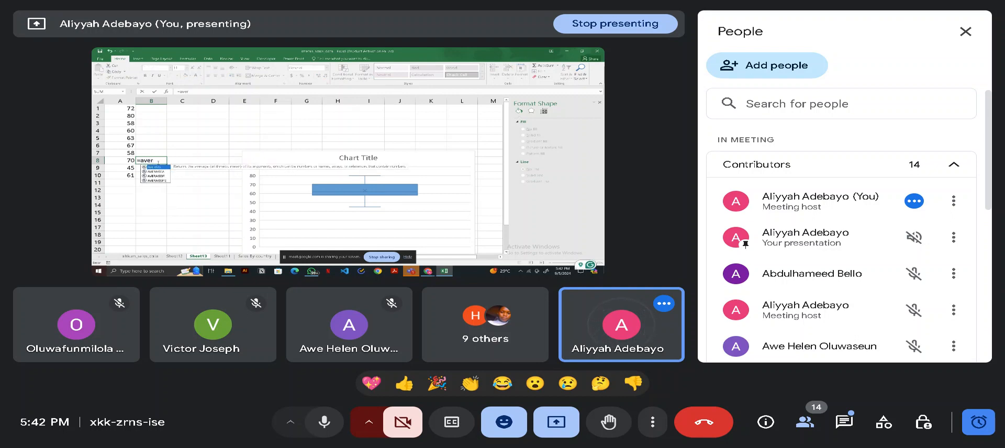
key("Tab")
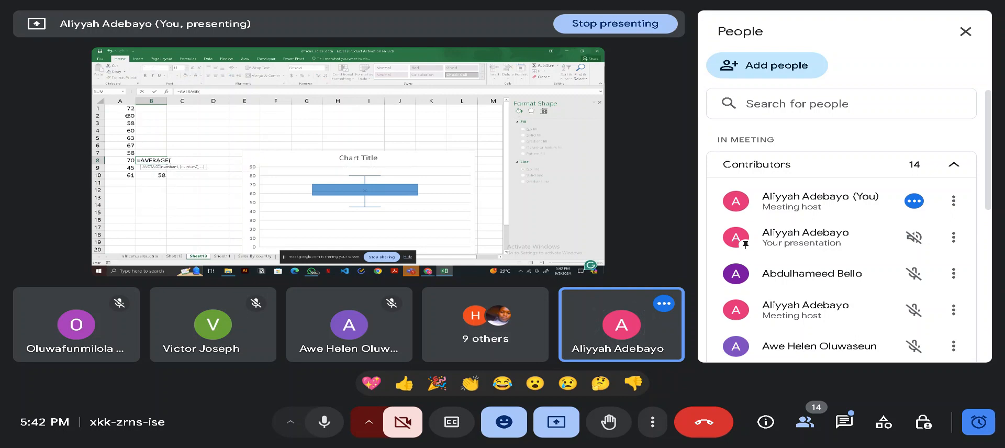
left_click_drag(126, 108, 124, 175)
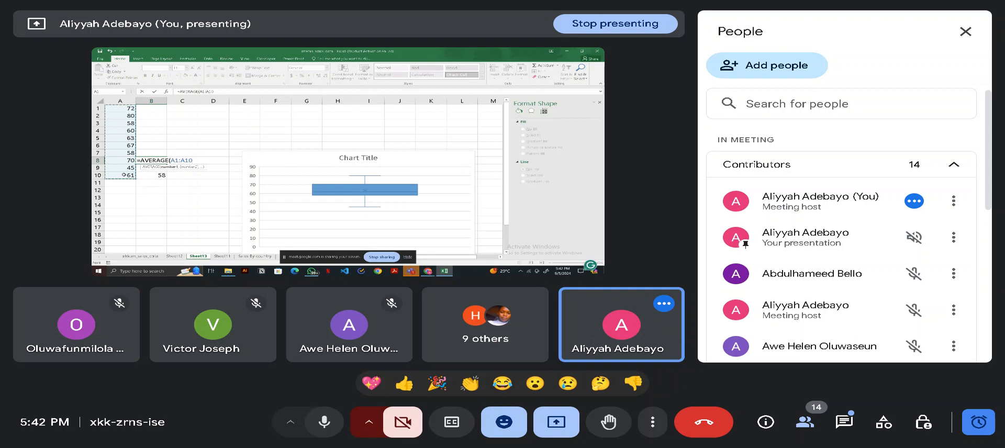
key("Return")
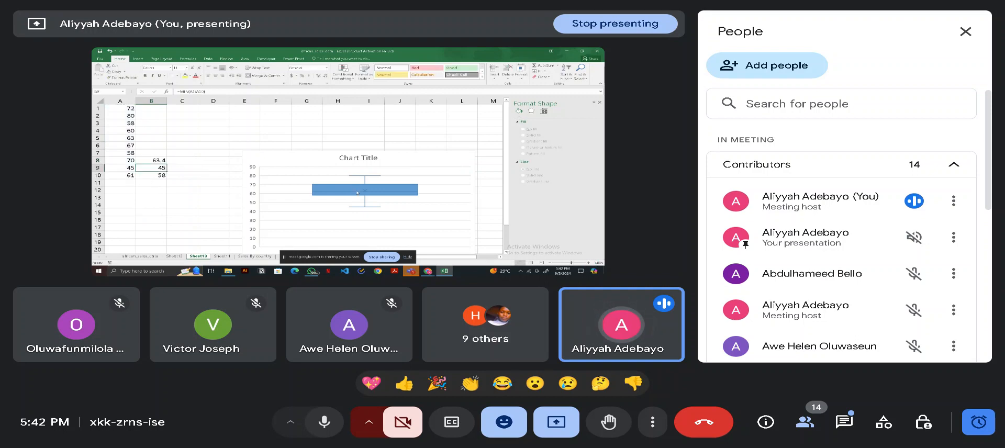
- Examine the box-and-whisker chart's mean marker and open the formatting options of its data series
mouse_move(366, 192)
scroll(397, 153, "down", 2)
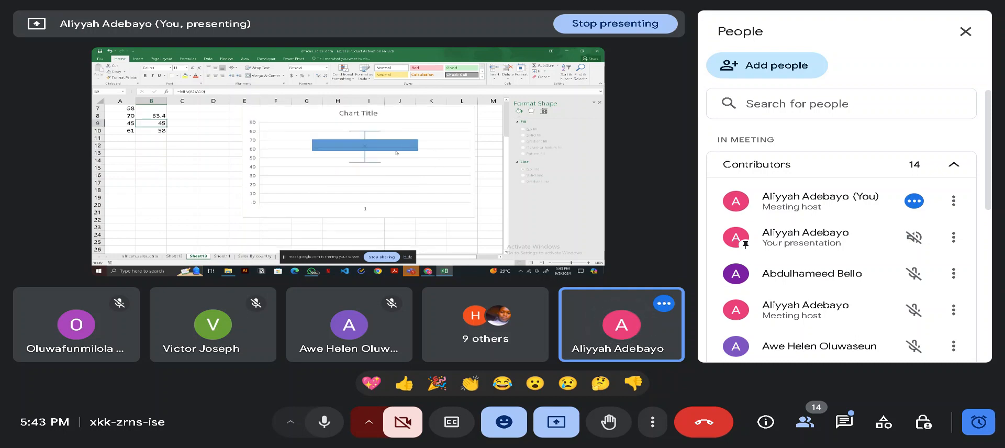
scroll(380, 172, "up", 1)
right_click(374, 171)
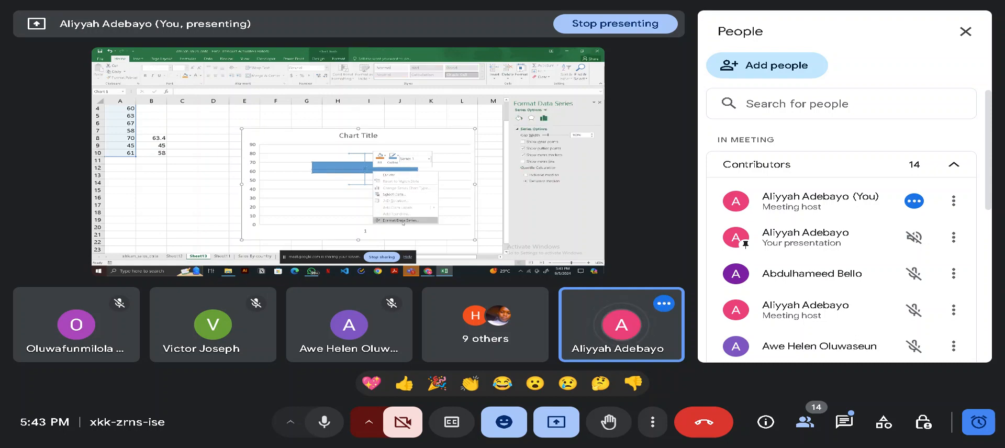
left_click(402, 220)
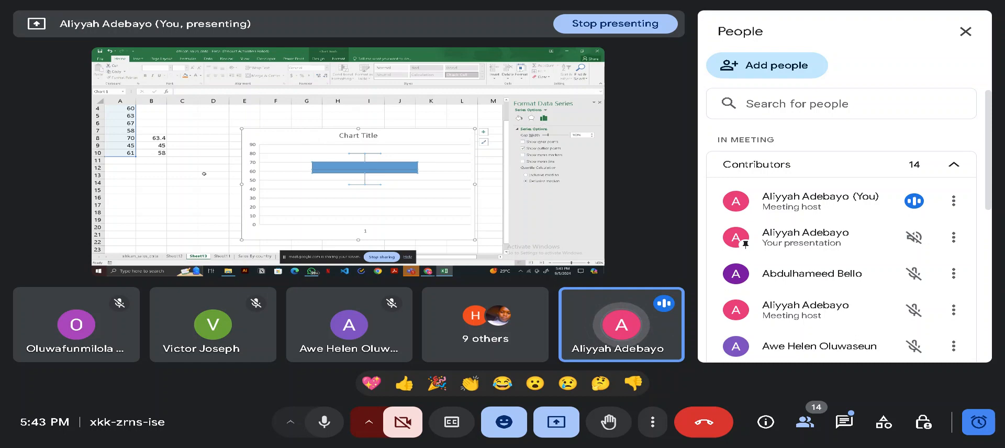
- Extend the sample list with two outlier values, 543 in A11 and 2 in A12
left_click(120, 162)
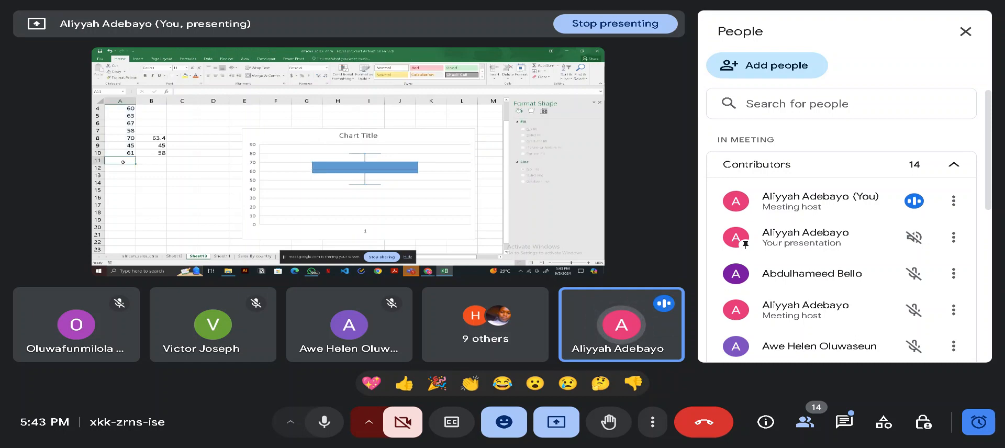
type("543")
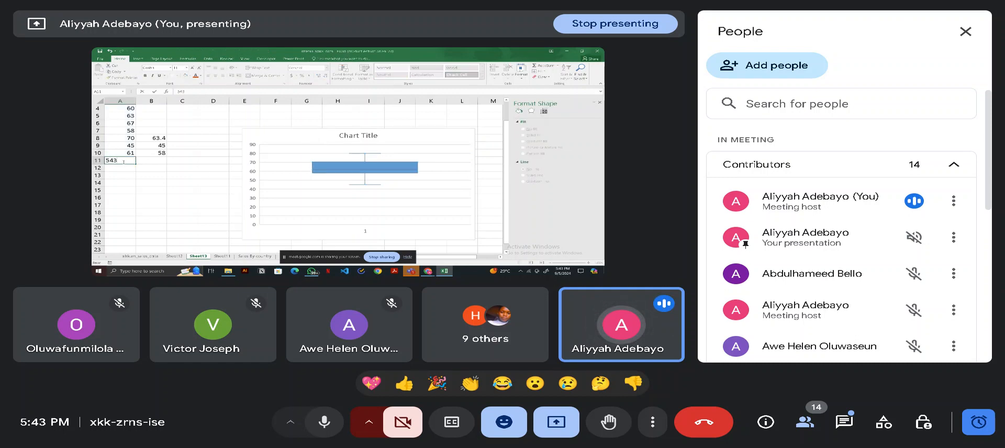
key("Return")
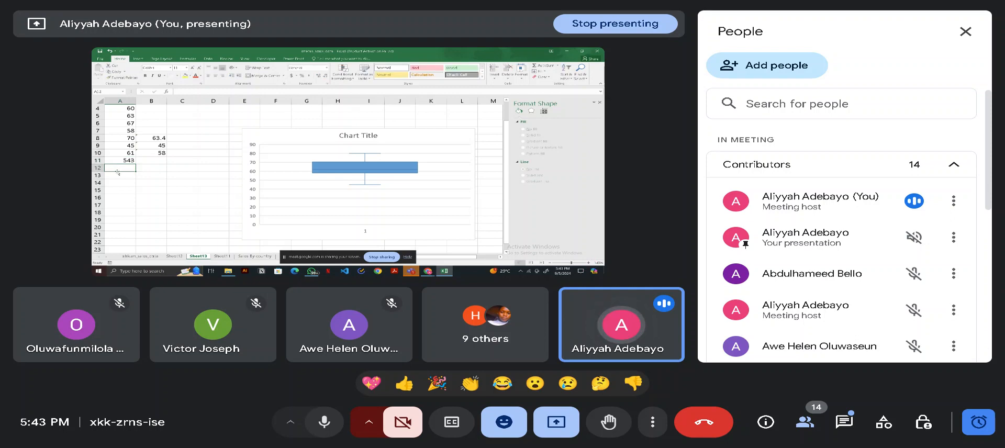
type("2")
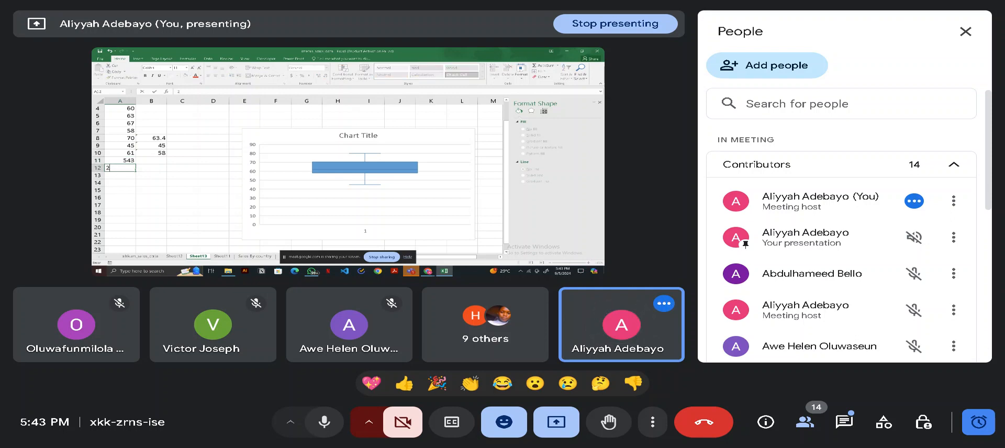
key("Return")
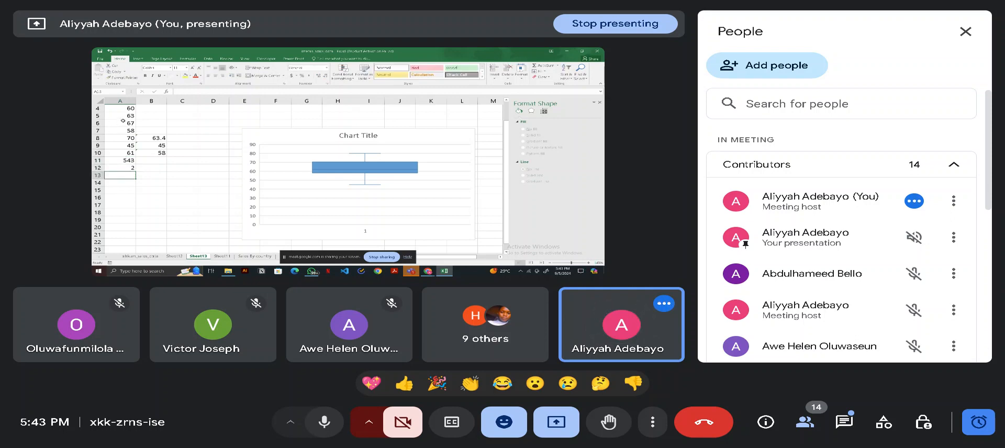
- Delete the existing box-and-whisker chart that covers only the first ten sample numbers
scroll(117, 114, "up", 1)
left_click_drag(117, 110, 117, 189)
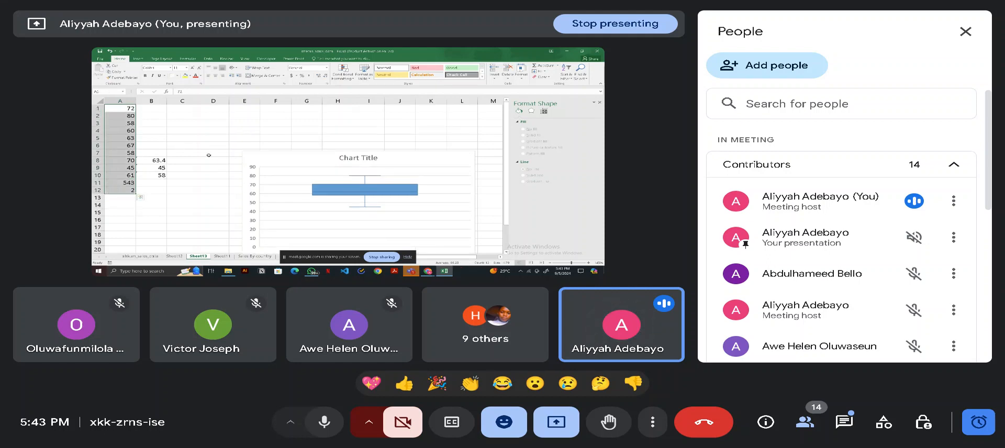
left_click(282, 165)
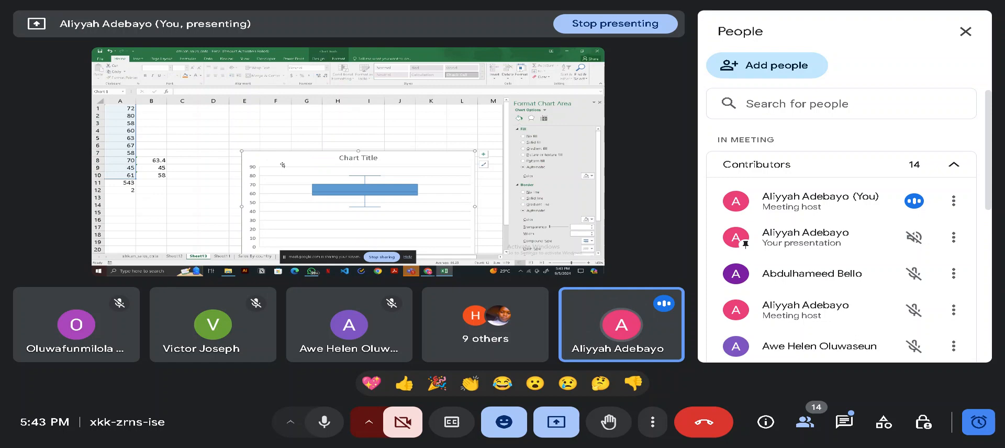
key("Delete")
left_click(320, 162)
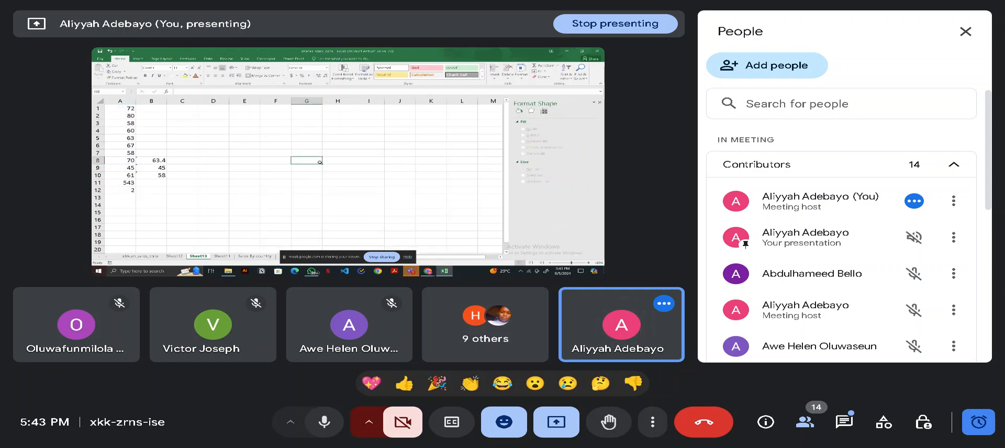
- Insert a new Box and Whisker chart based on the twelve numbers in A1:A12
left_click_drag(128, 109, 123, 191)
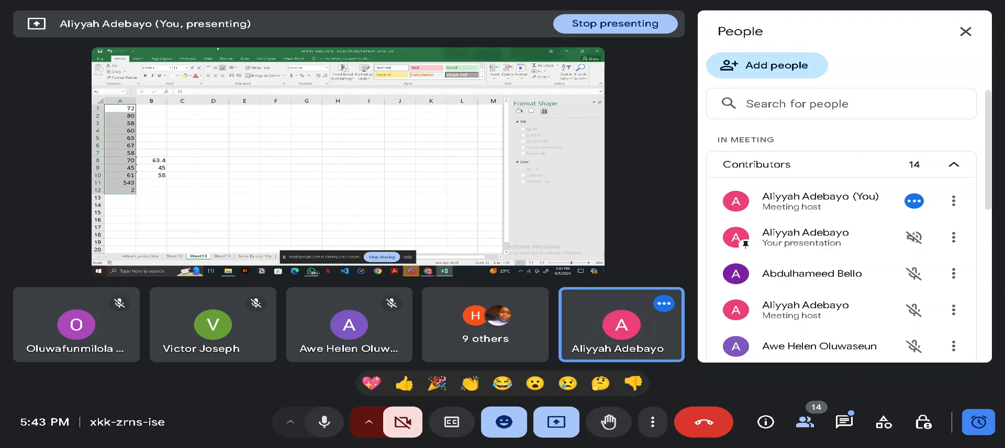
left_click(136, 60)
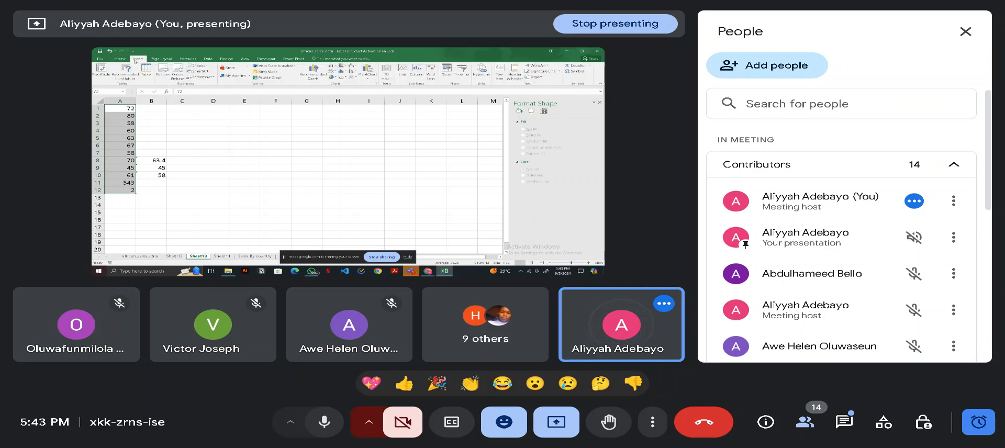
left_click(343, 77)
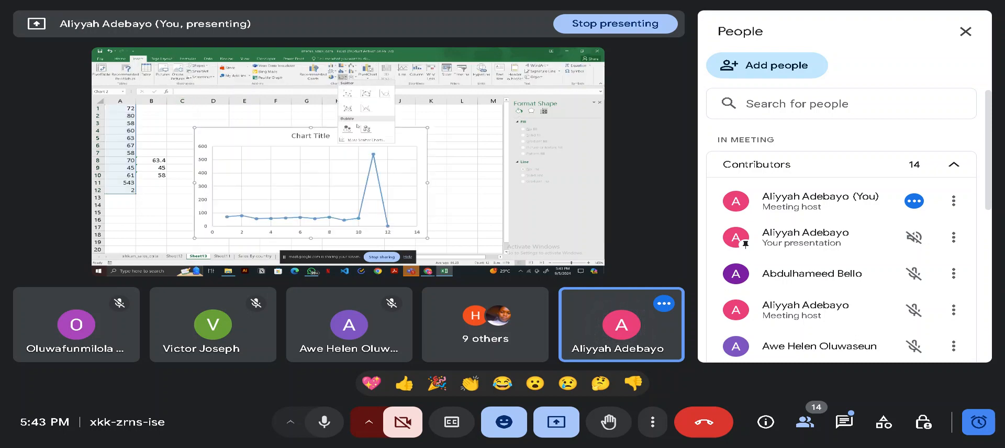
left_click(350, 139)
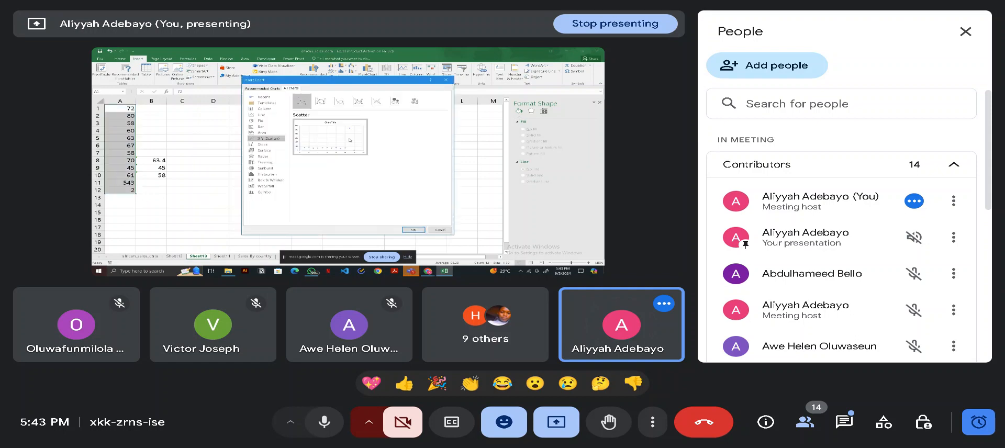
left_click(260, 180)
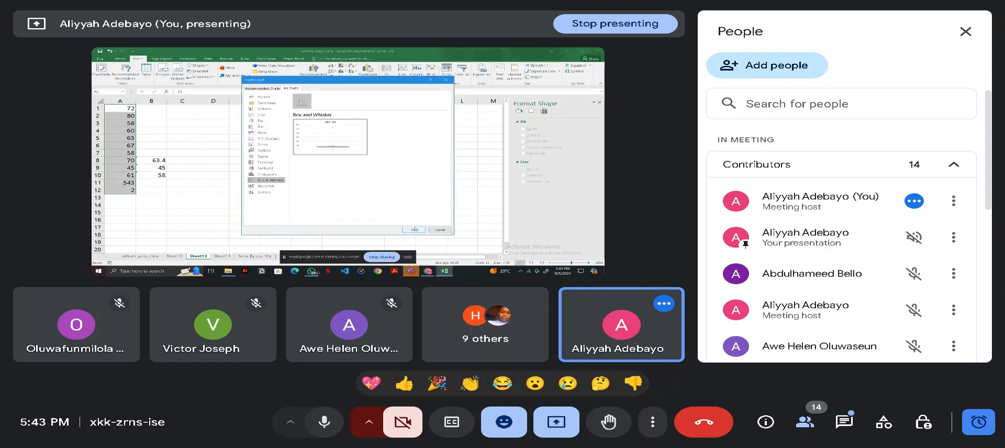
left_click(413, 230)
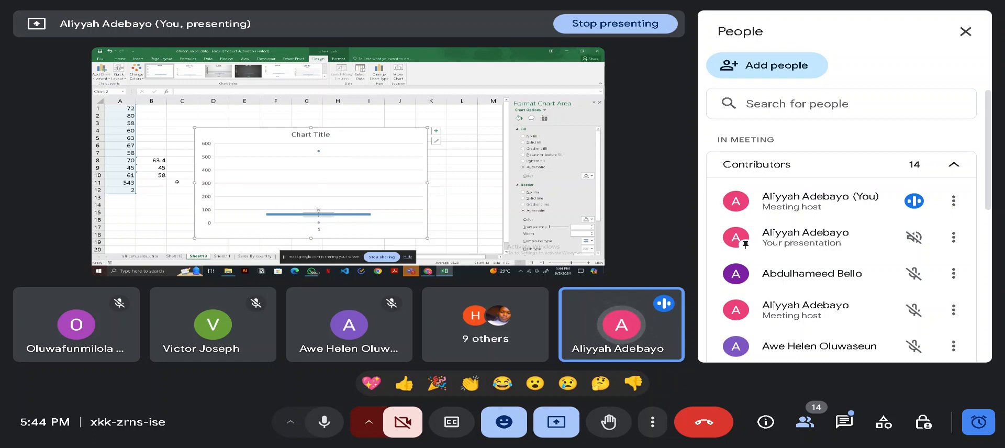
- Review the outlier in A11 and the AVERAGE formula in B8, and select A1:A12 to check the average of all twelve numbers
left_click(128, 184)
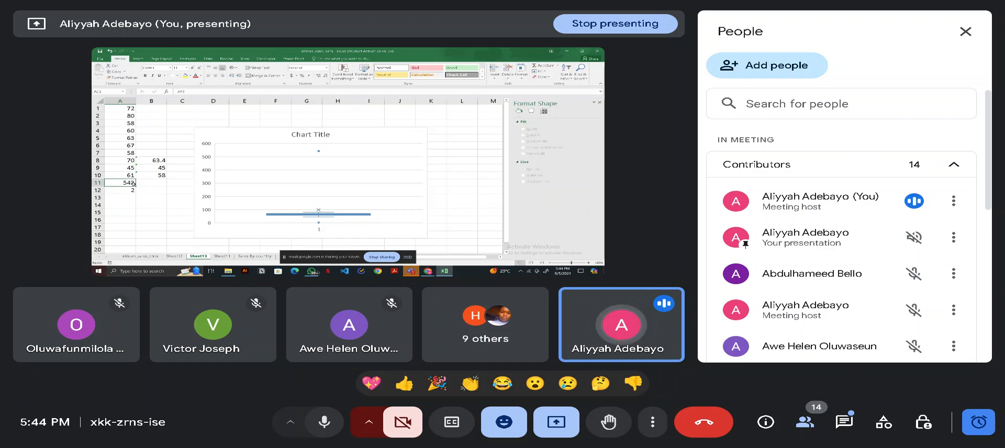
double_click(134, 184)
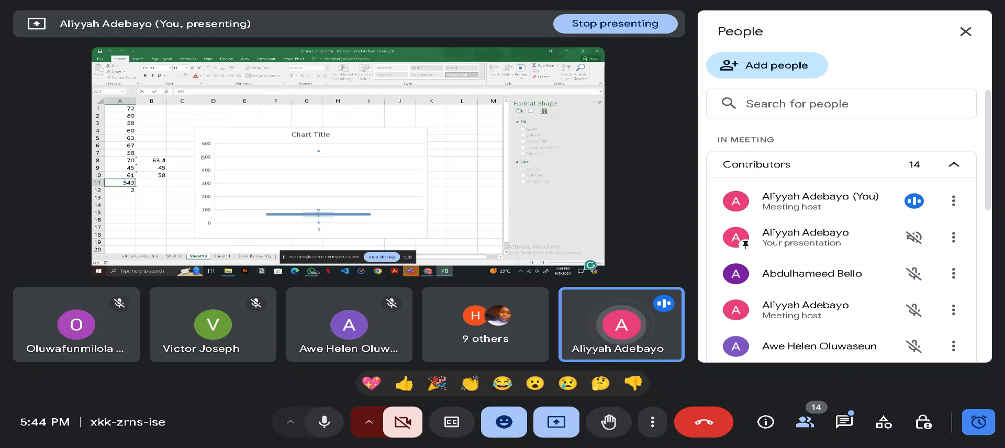
left_click(151, 160)
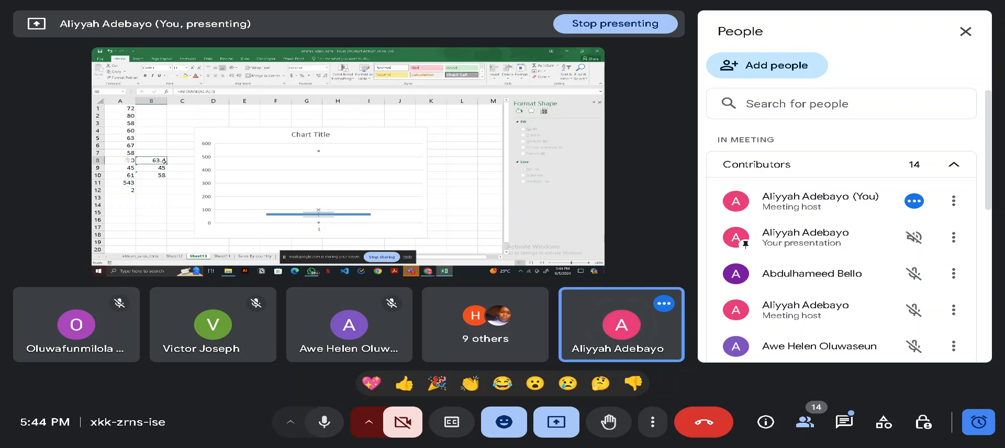
double_click(151, 160)
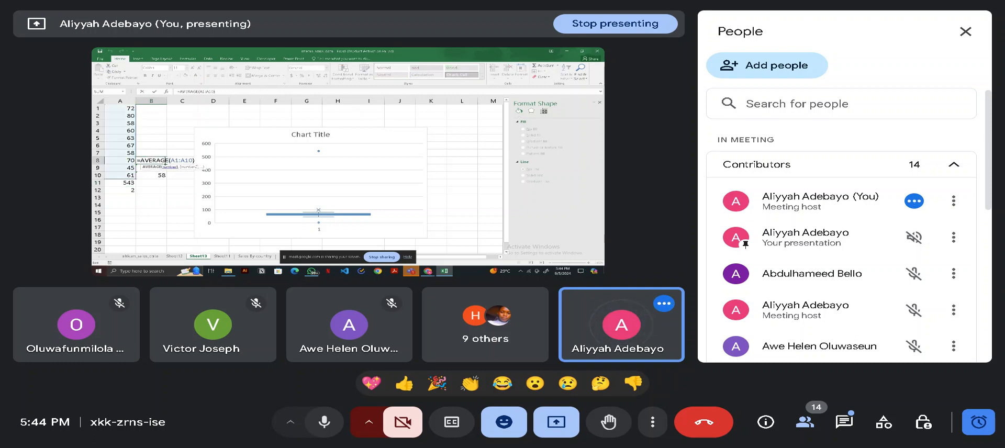
left_click(120, 114)
left_click_drag(120, 107, 118, 191)
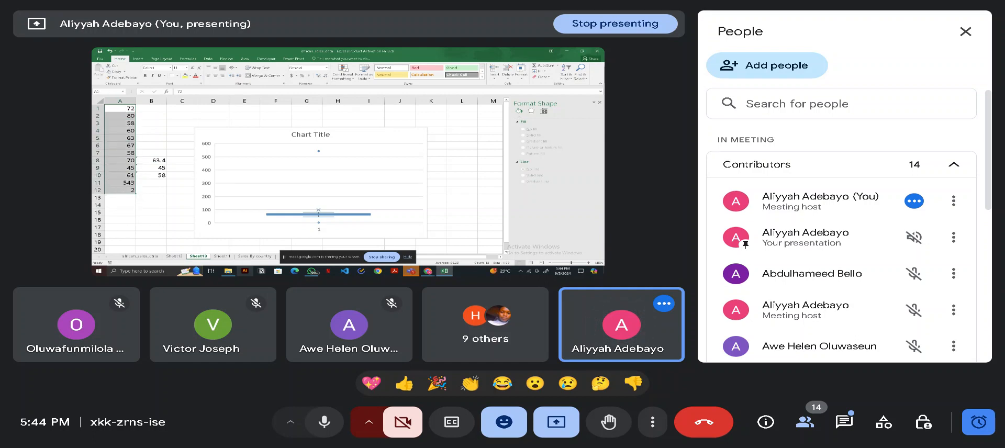
left_click(407, 257)
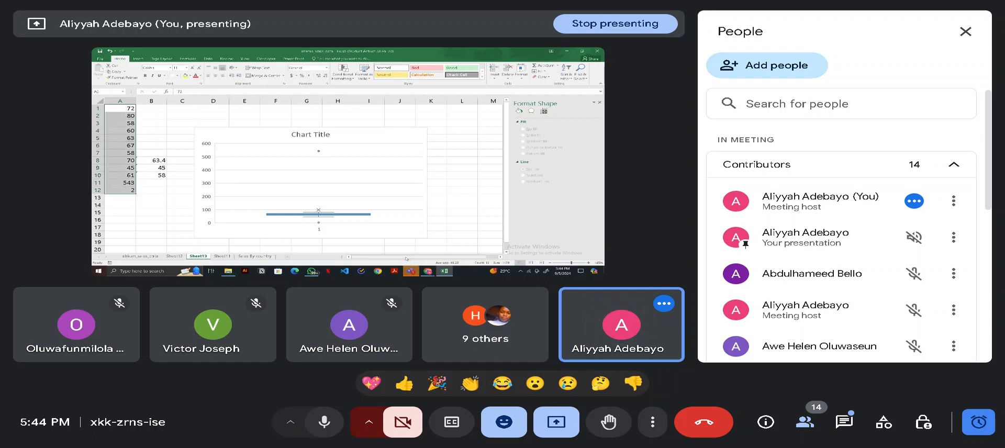
- Add a new worksheet and enter the headers Sales Person in A1 and Revenue in B1
left_click(289, 257)
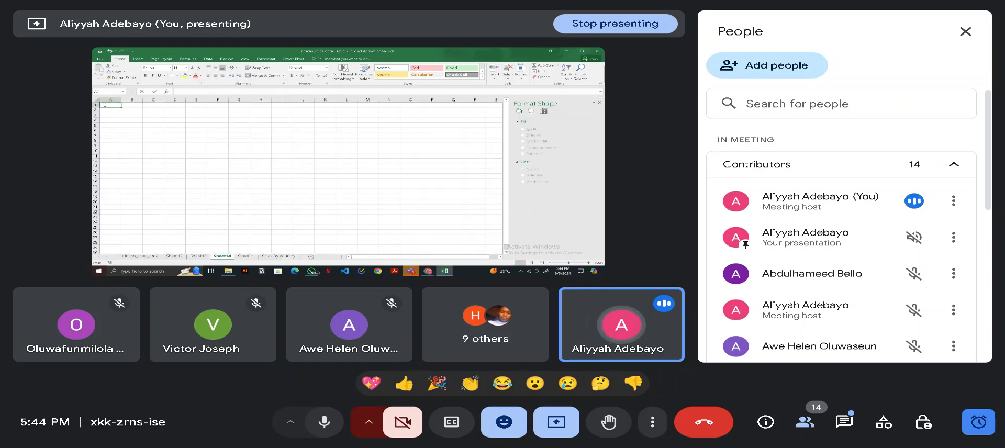
type("Sales")
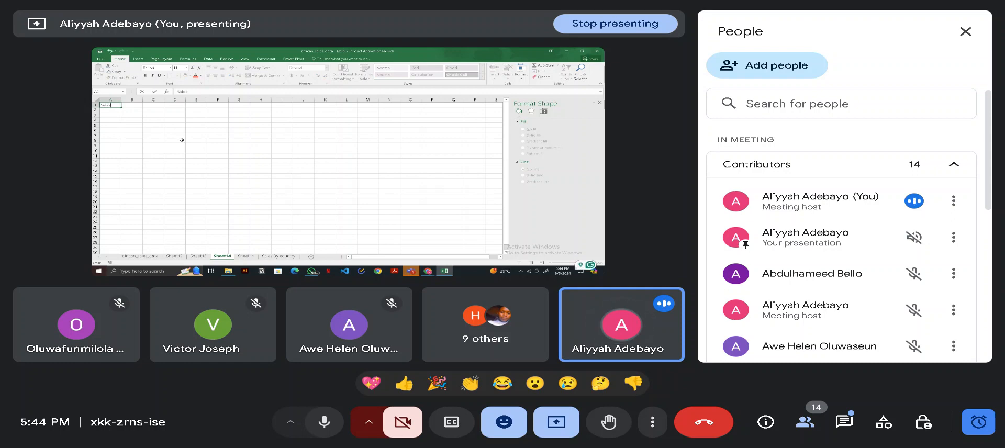
type(" Per")
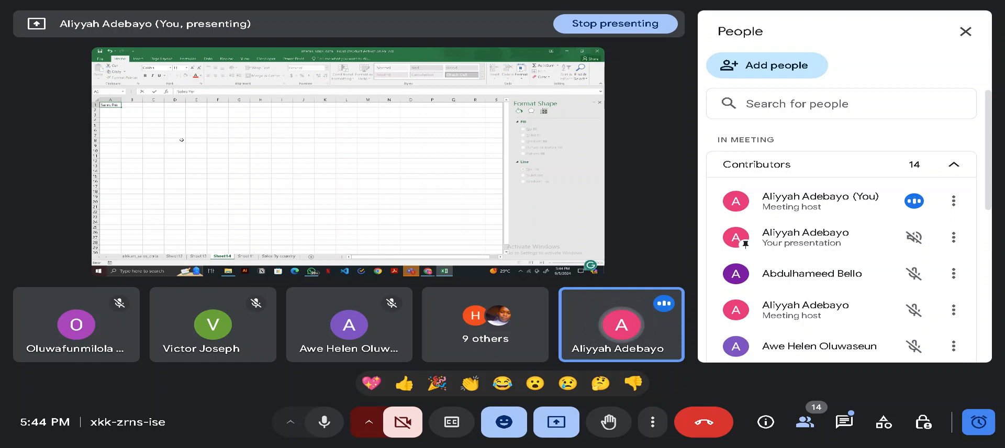
type("son")
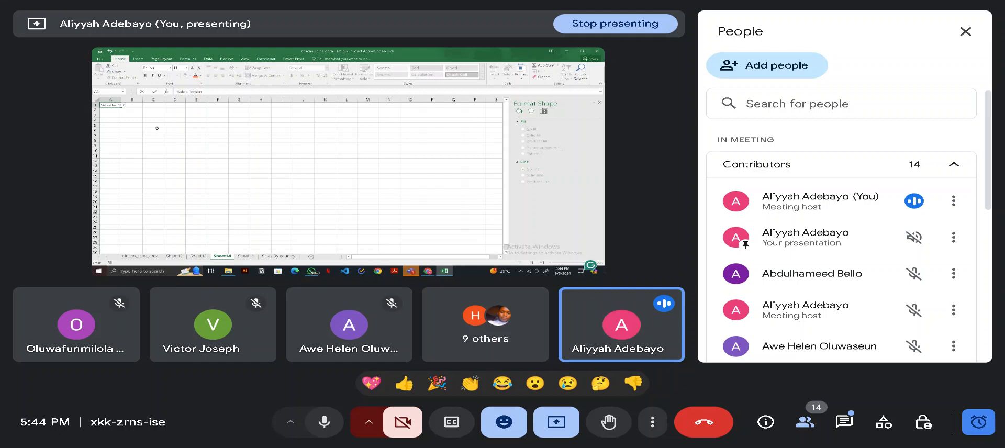
left_click(134, 104)
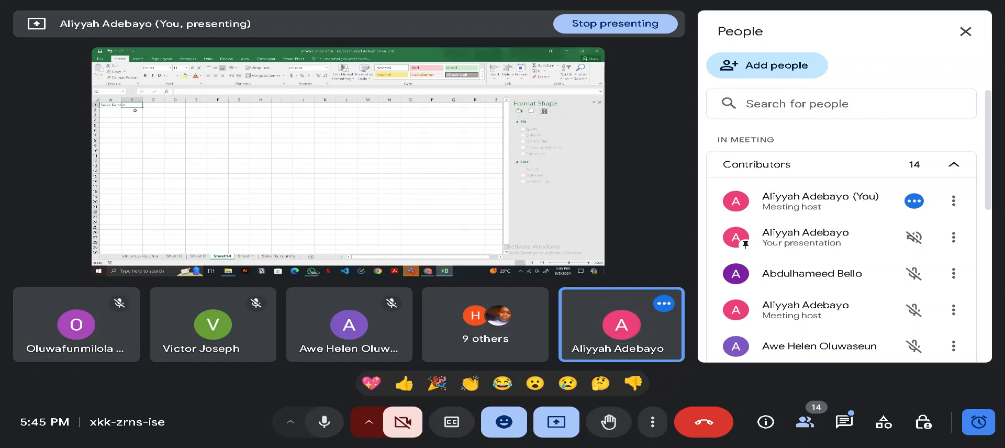
type("Rev")
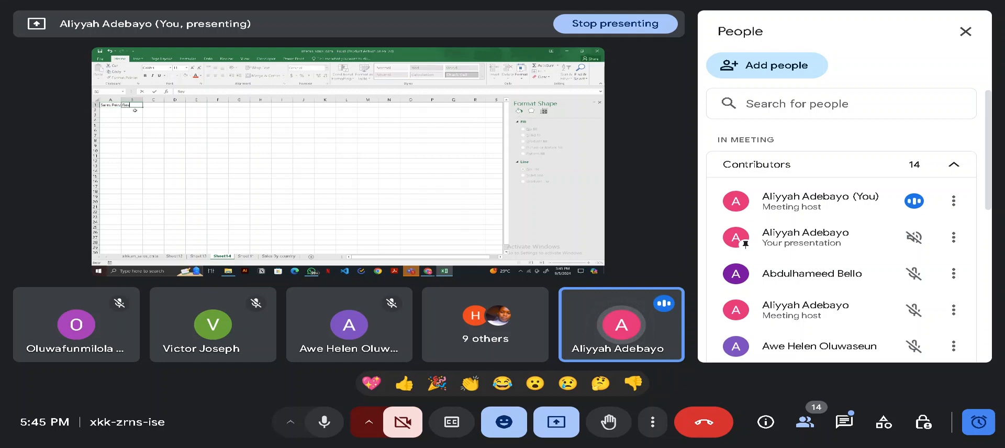
type("enue")
left_click(117, 109)
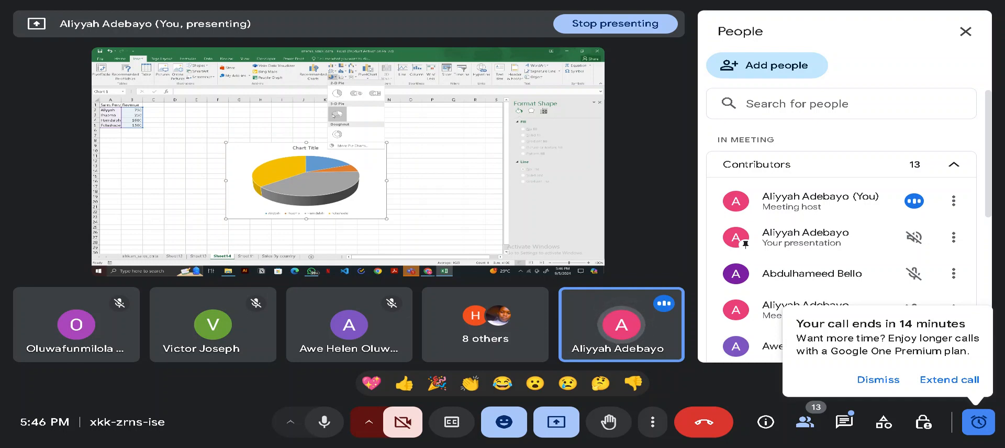
- Insert a 2-D pie chart of the revenue per sales person and check its chart filters
left_click(337, 93)
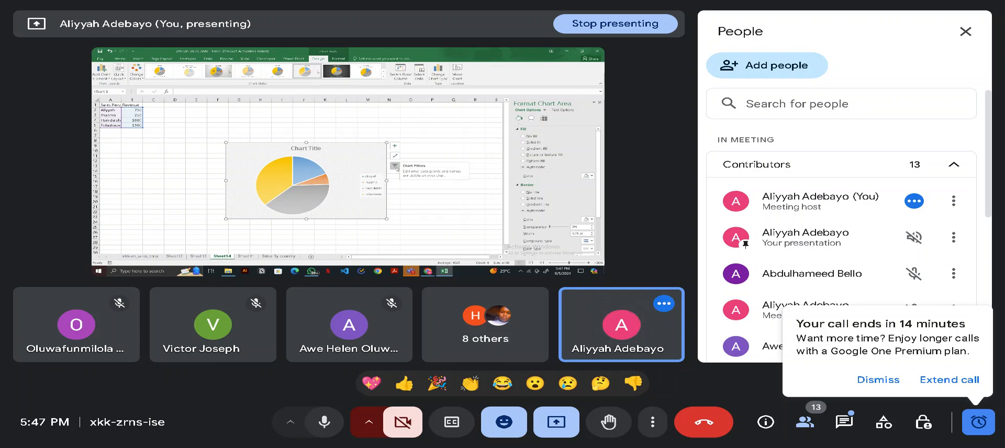
left_click(397, 167)
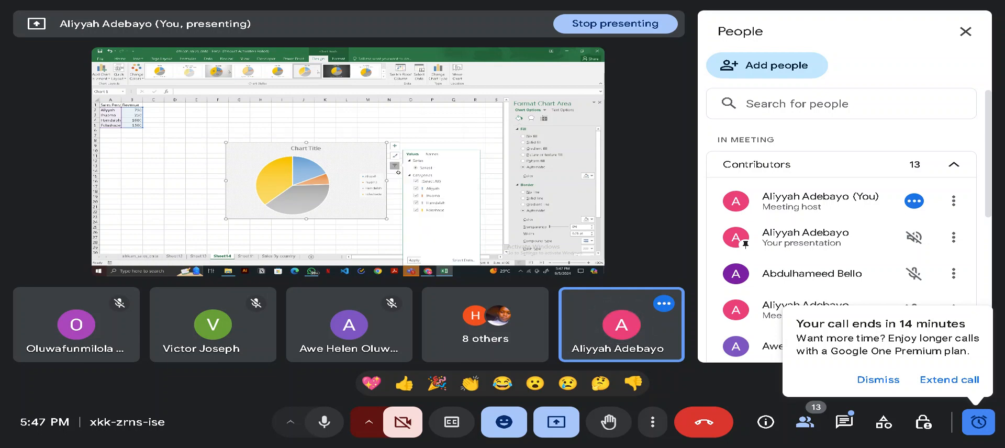
left_click(372, 161)
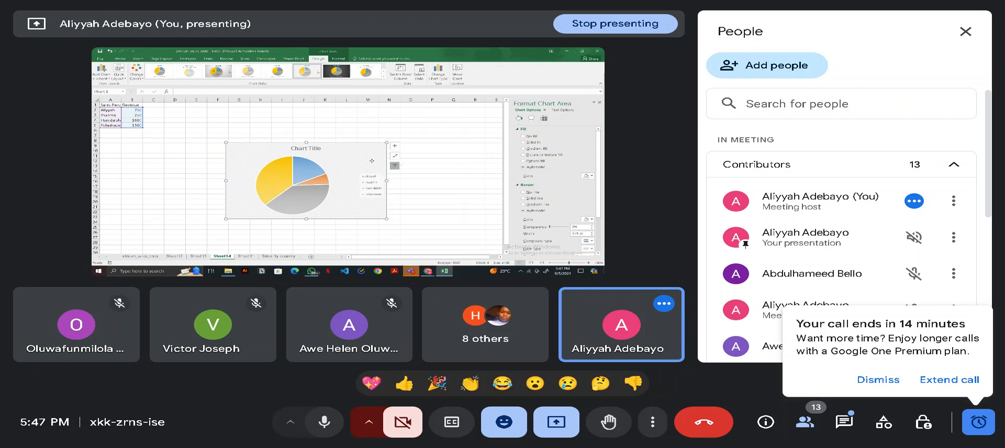
- Examine the pie chart's slices and the editing and formatting options offered for its data series and single data points
left_click(306, 163)
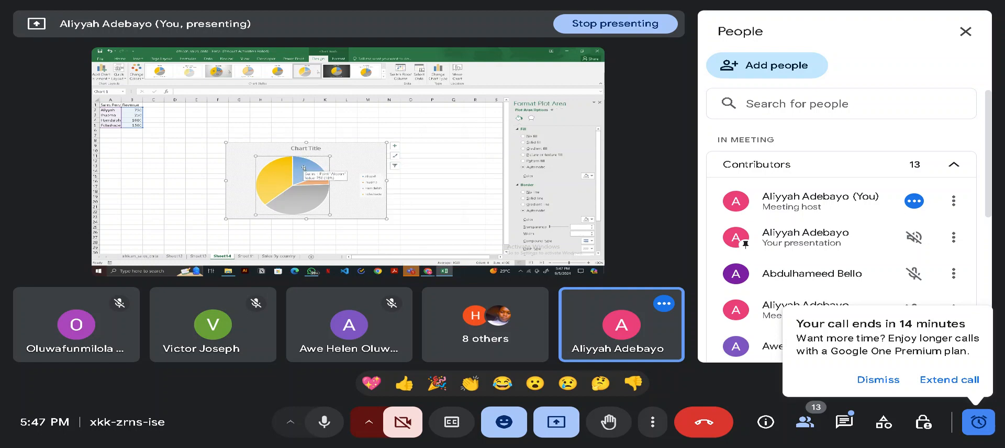
right_click(304, 168)
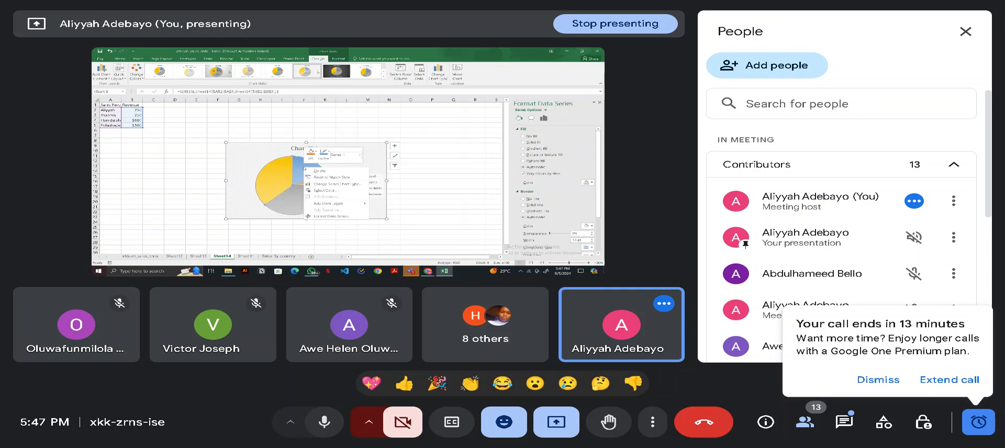
key("Escape")
left_click(384, 139)
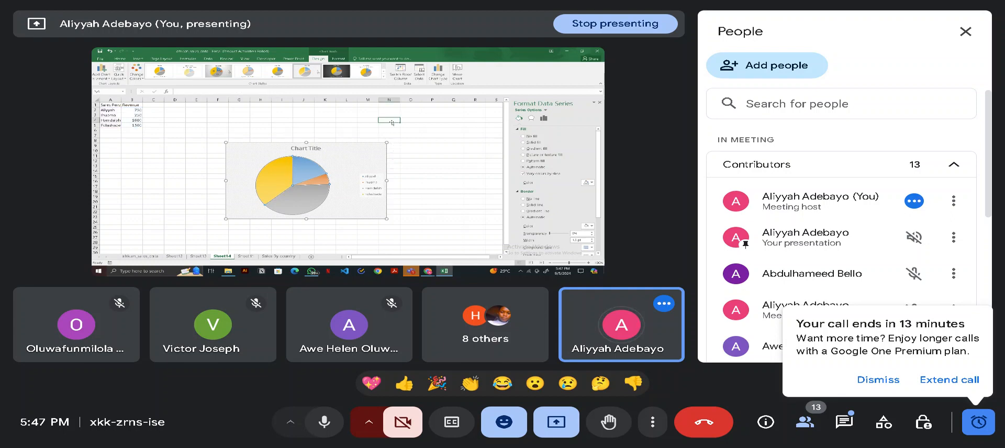
left_click(290, 187)
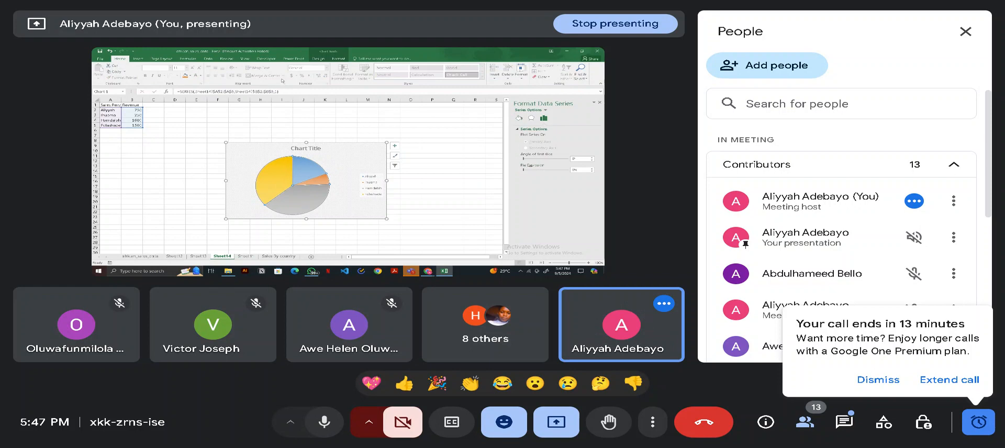
right_click(280, 186)
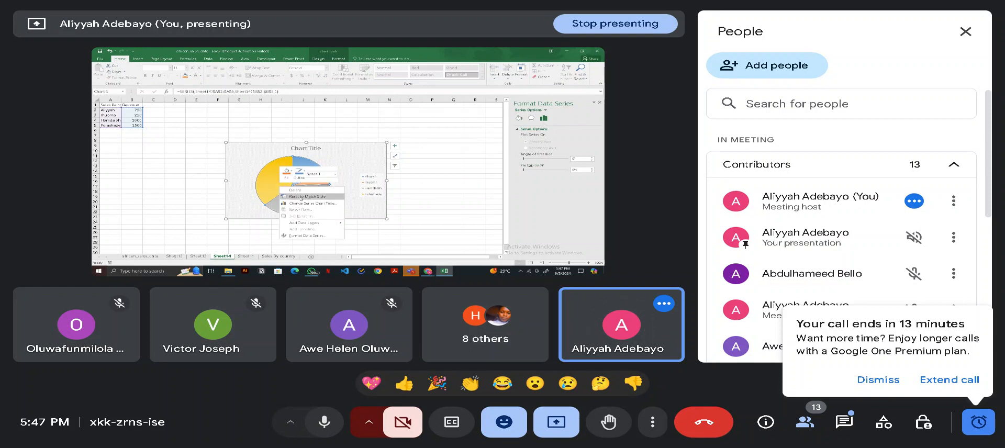
key("Escape")
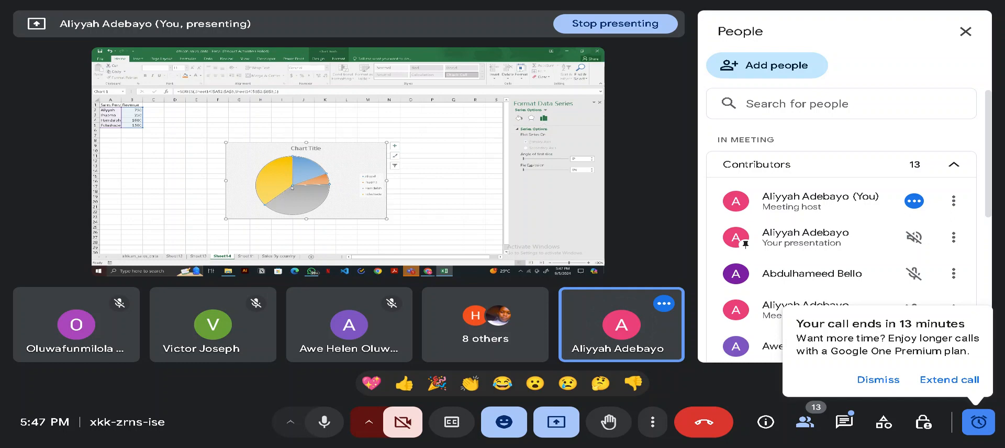
left_click(290, 198)
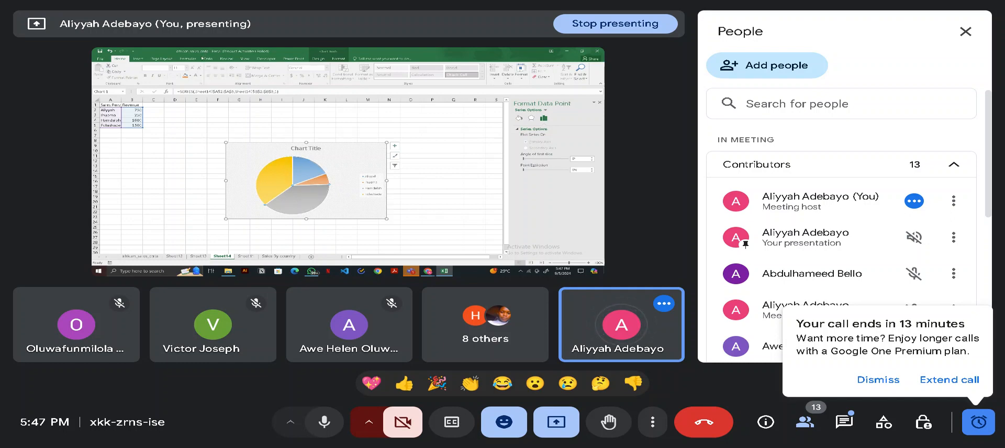
left_click(135, 60)
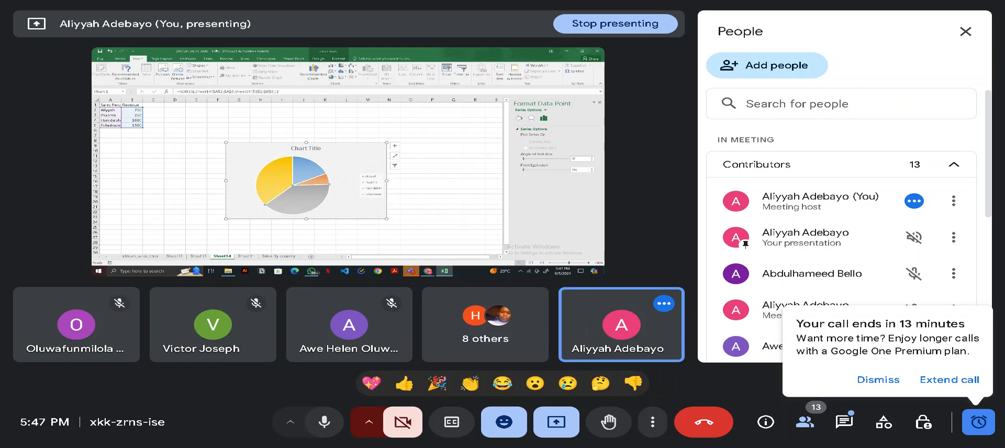
left_click(124, 60)
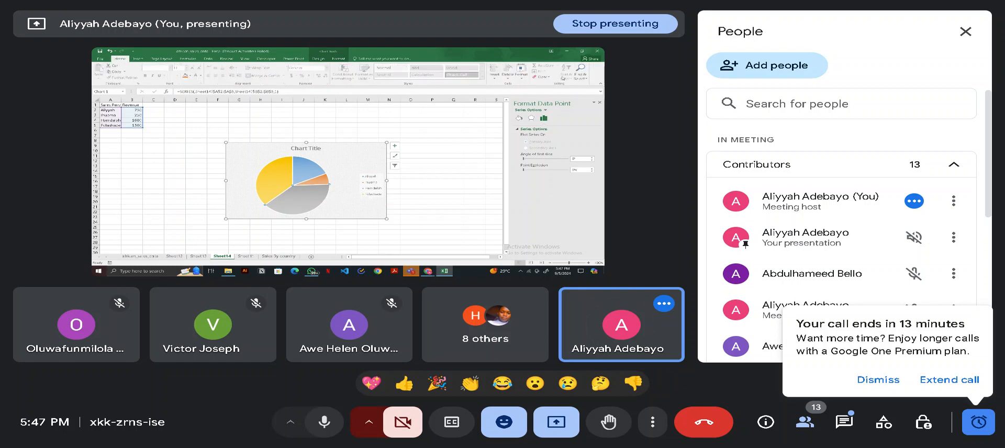
right_click(302, 206)
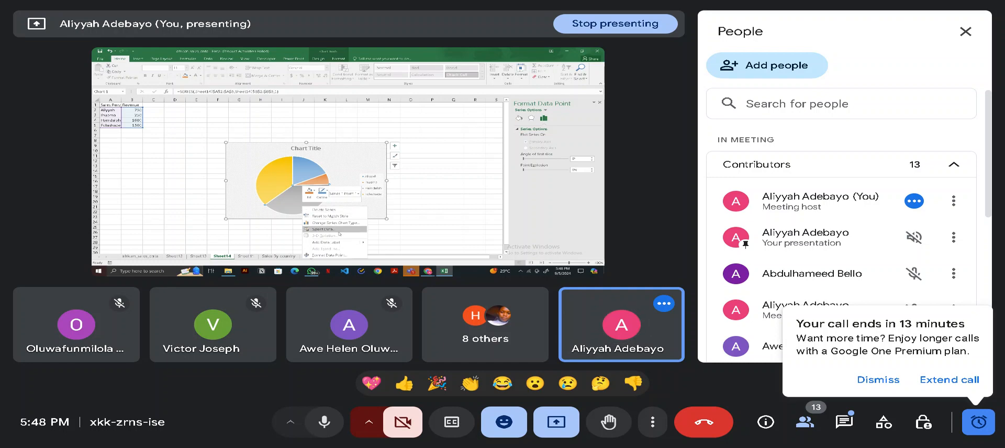
key("Escape")
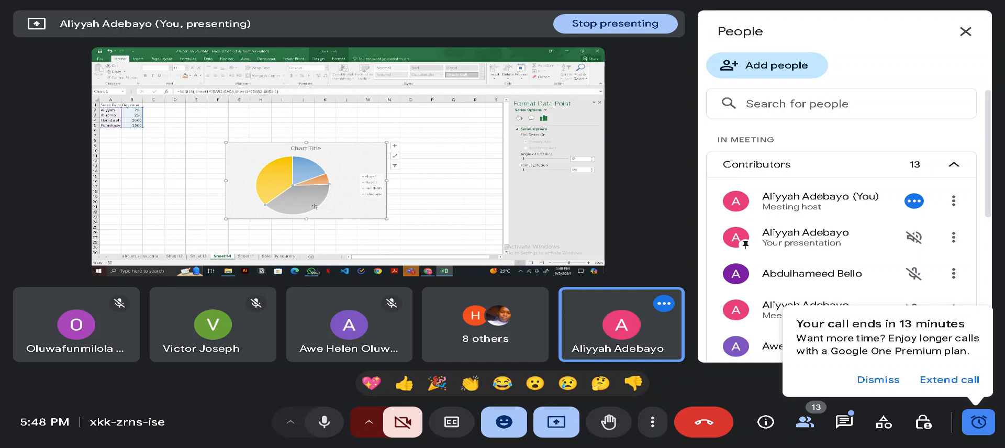
right_click(342, 207)
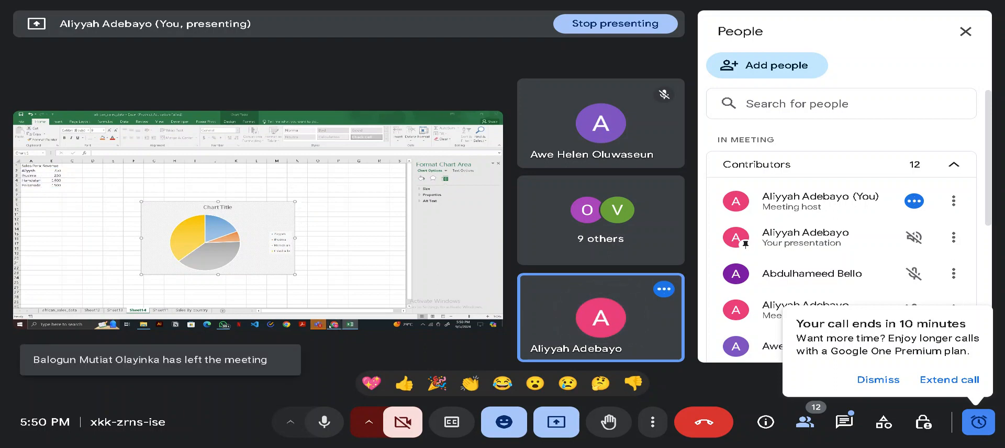
- Switch to the Google Meet call and stop presenting the screen
mouse_move(334, 325)
left_click(333, 302)
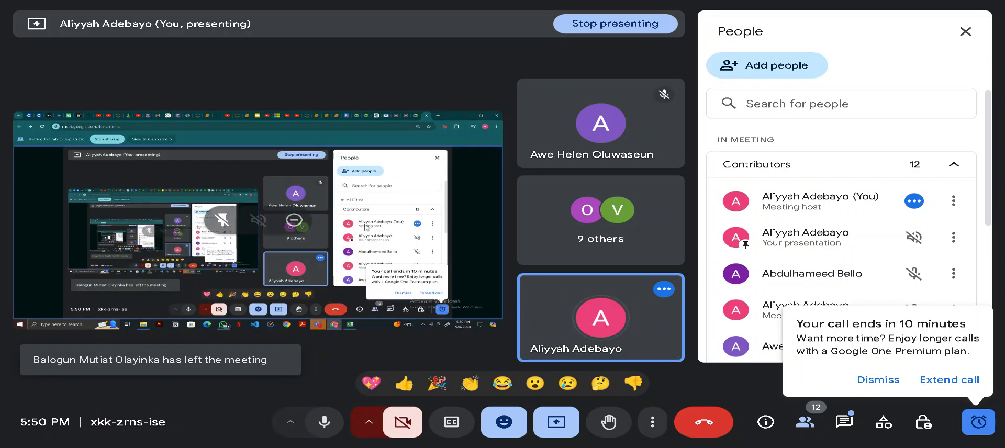
left_click(558, 424)
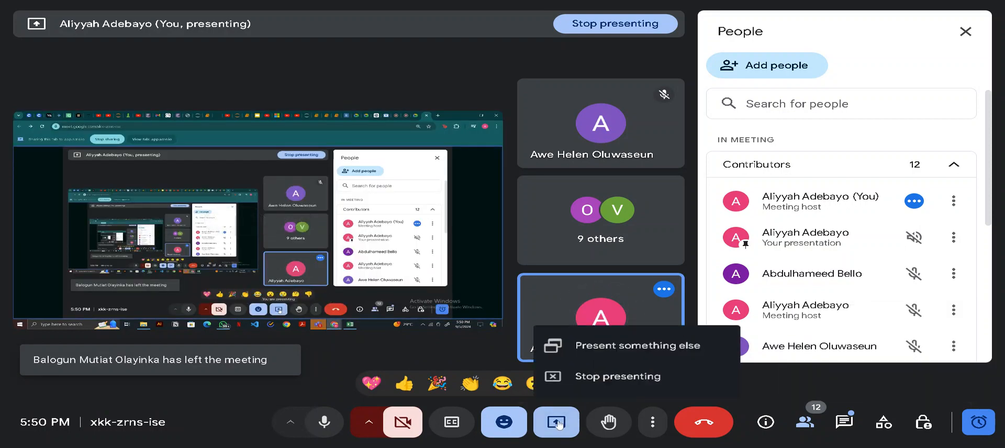
left_click(597, 375)
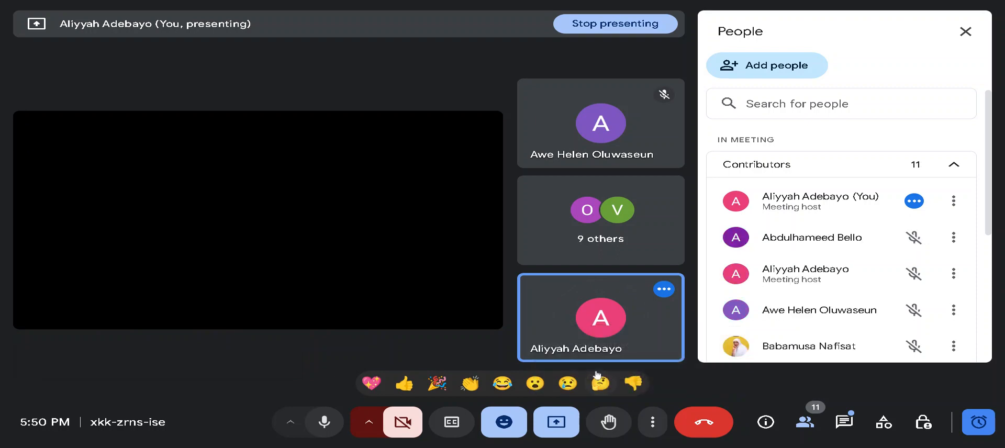